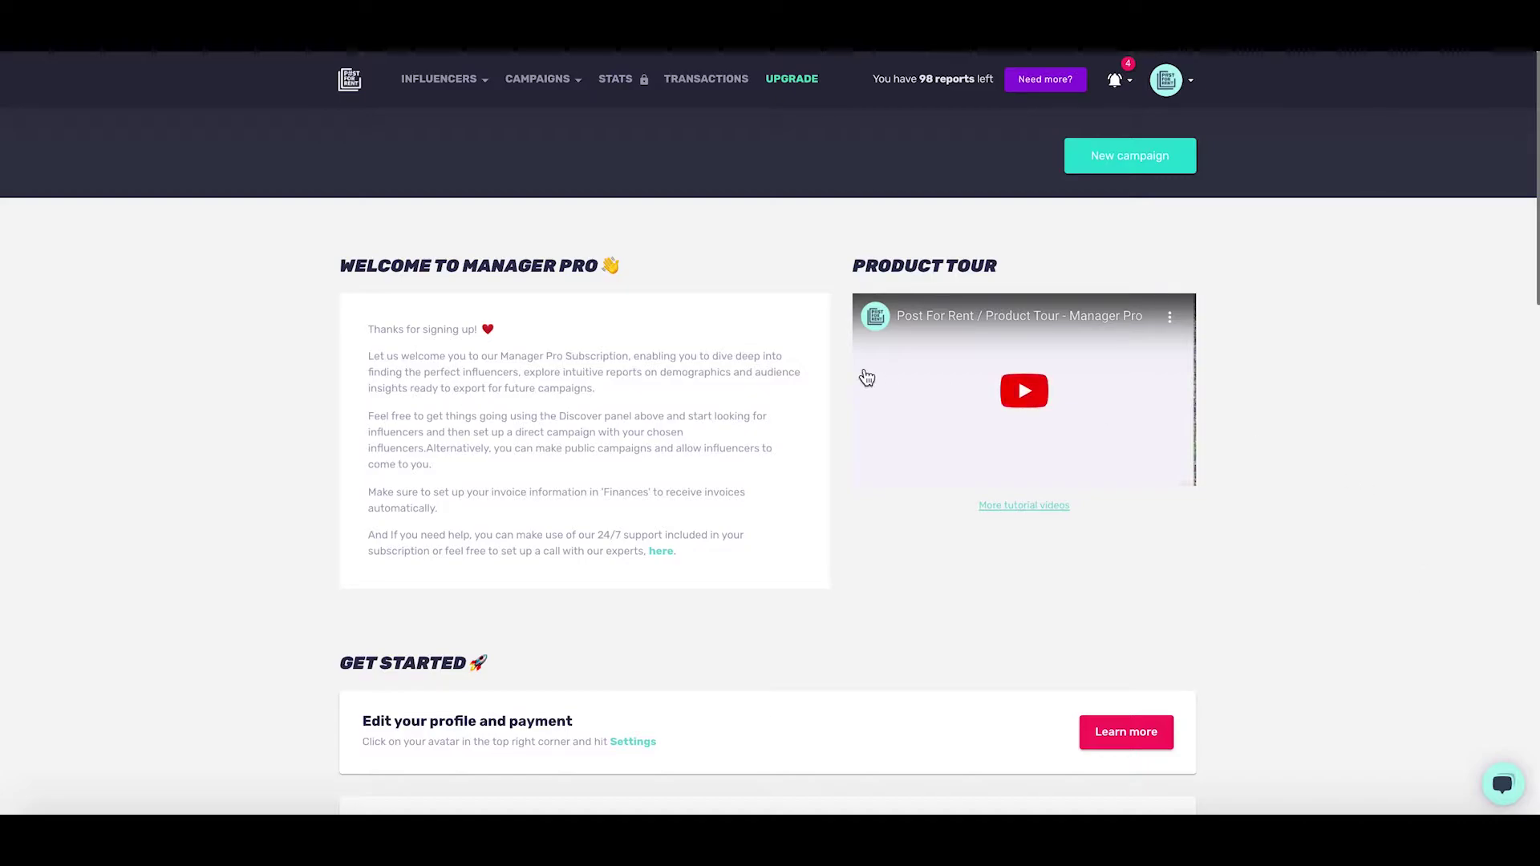
Step: Open the INFLUENCERS dropdown in the dashboard's top navigation
{"action": "left_click", "coordinate": [472, 90]}
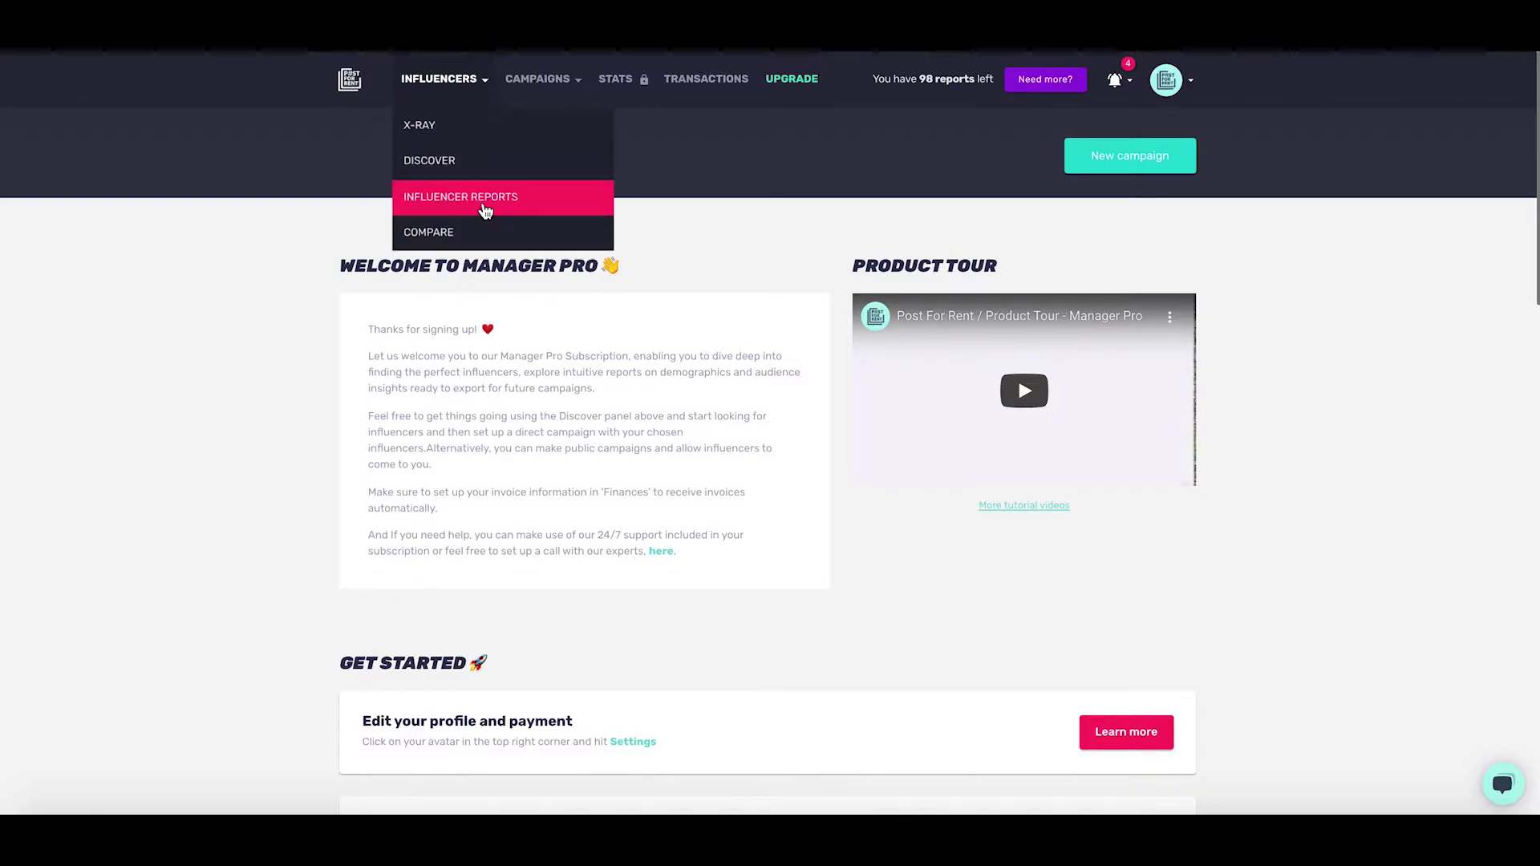
Step: Search the influencer Discover database for the hashtag #vegan
{"action": "left_click", "coordinate": [423, 177]}
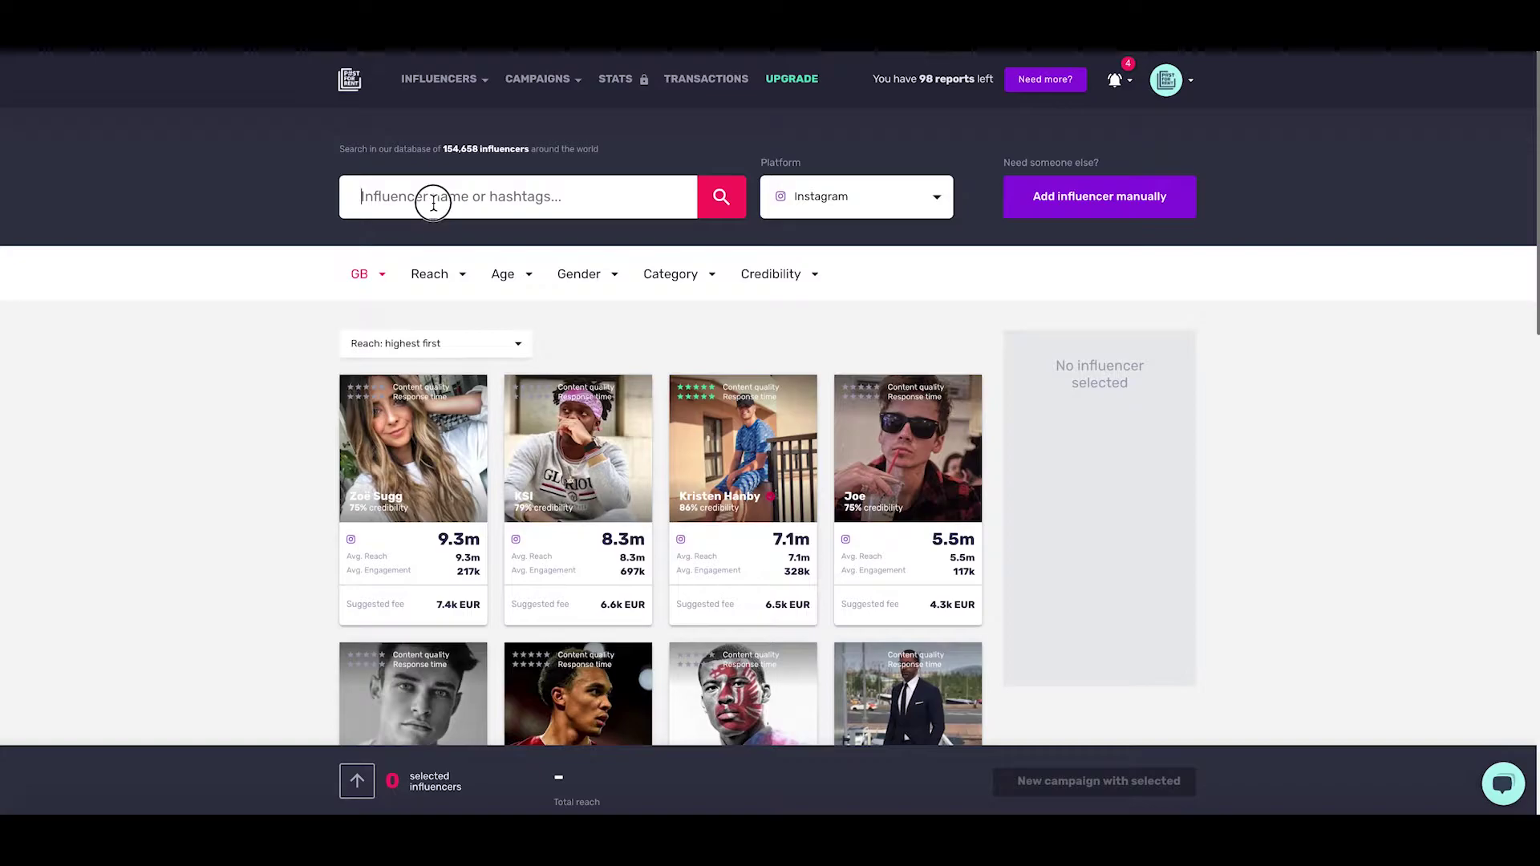
{"action": "type", "text": "#vegan"}
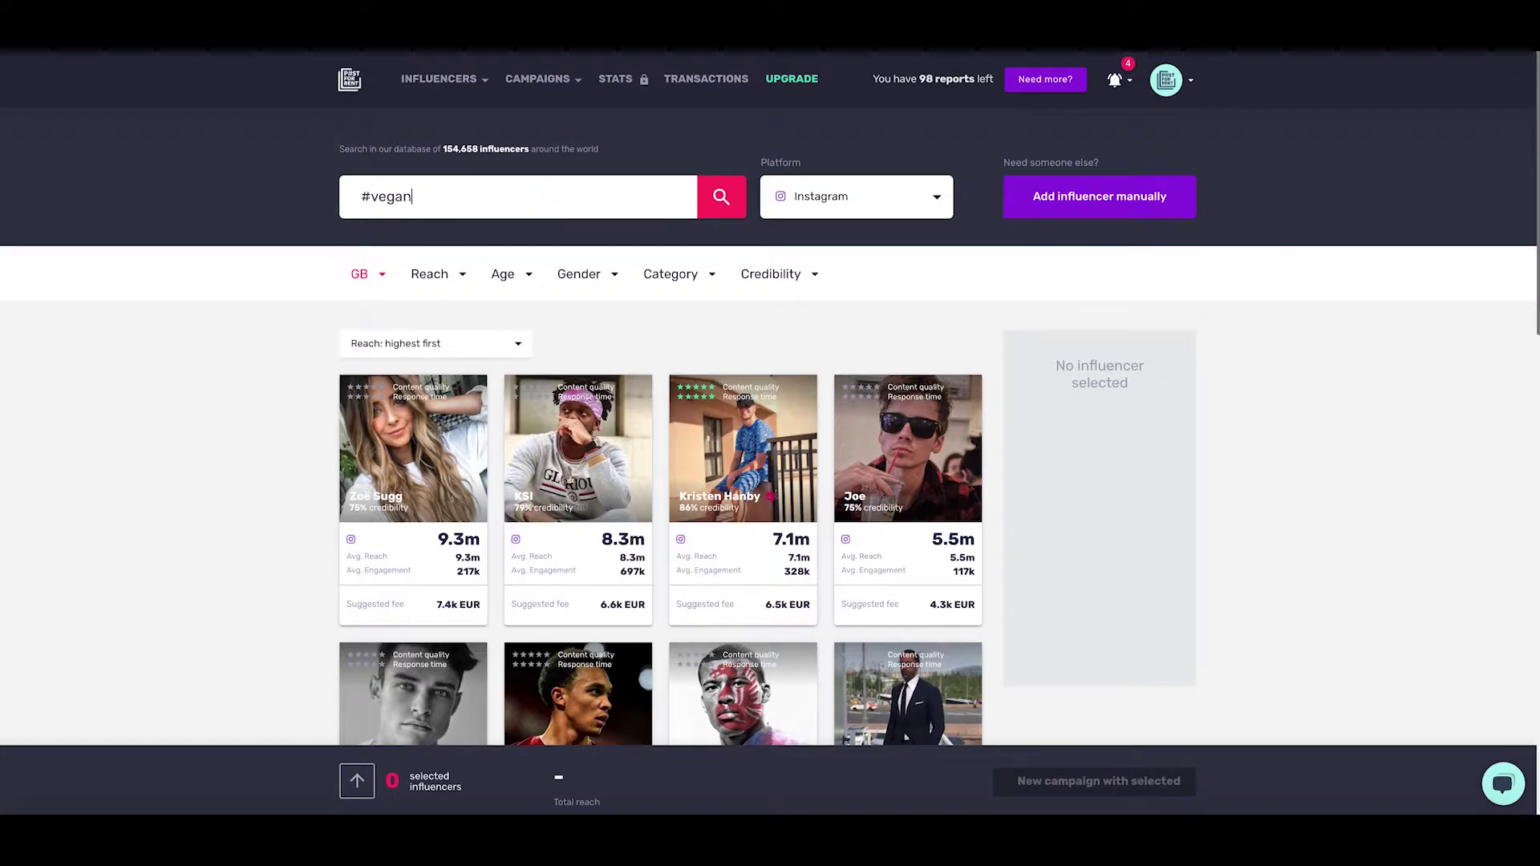
{"action": "key", "text": "Return"}
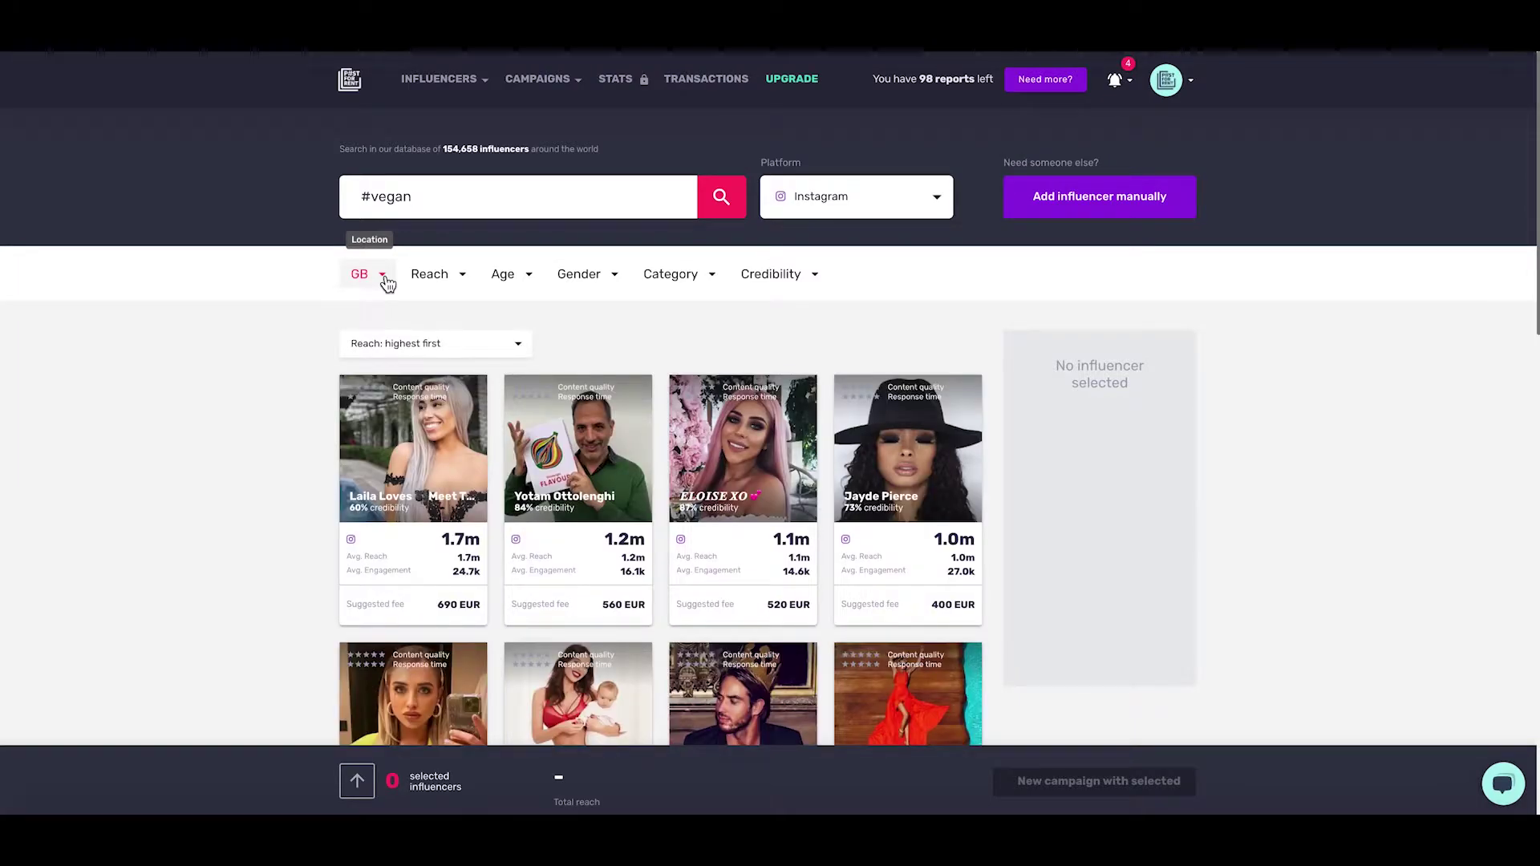
Step: Review the Reach, Age, Category and Platform filter options, keeping Instagram as the platform
{"action": "left_click", "coordinate": [460, 276]}
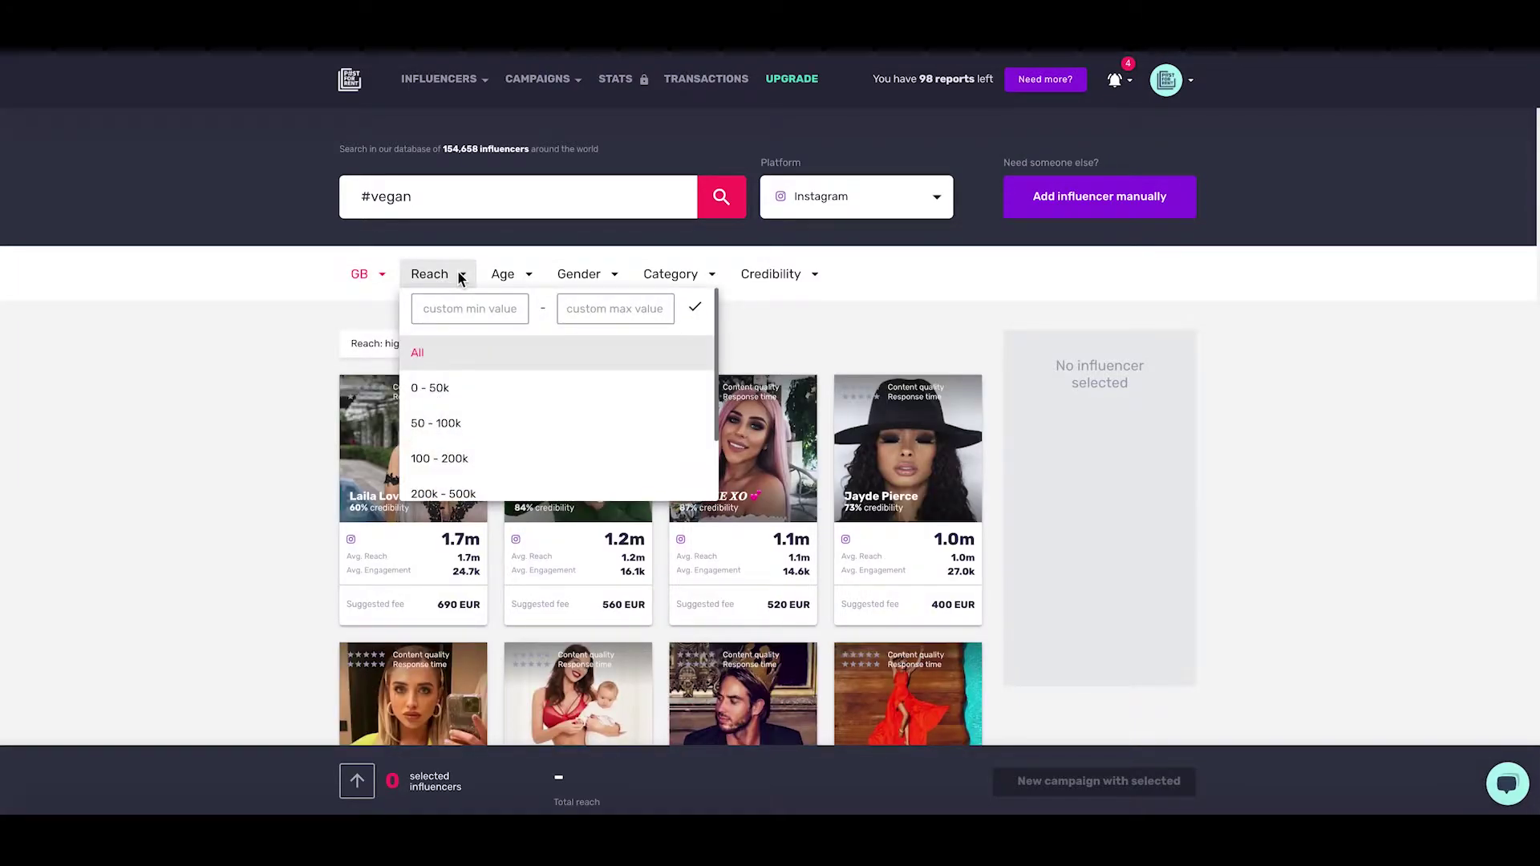
{"action": "left_click", "coordinate": [527, 273]}
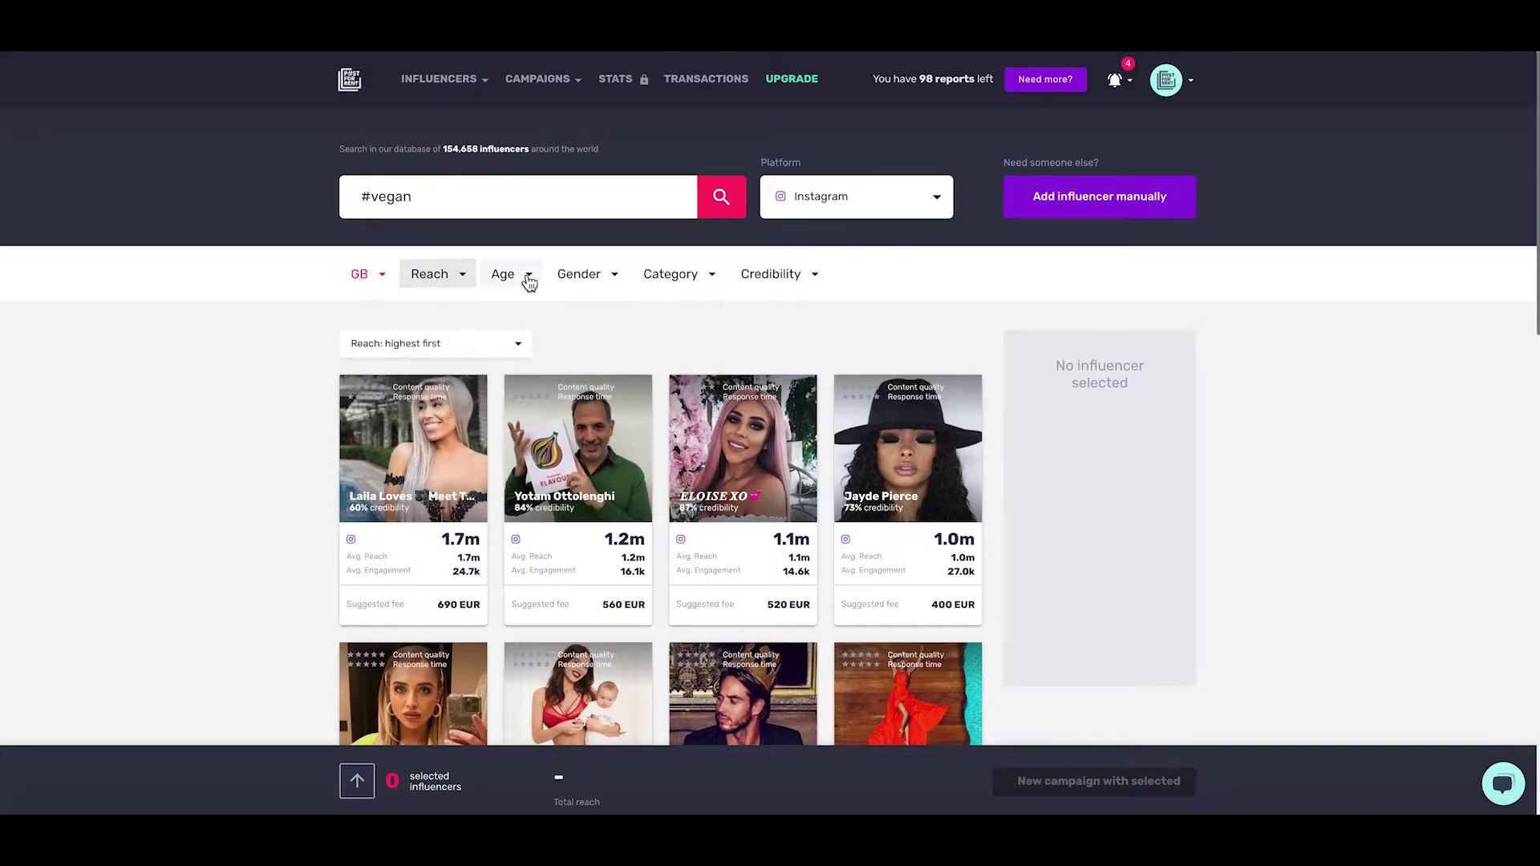
{"action": "left_click", "coordinate": [526, 273]}
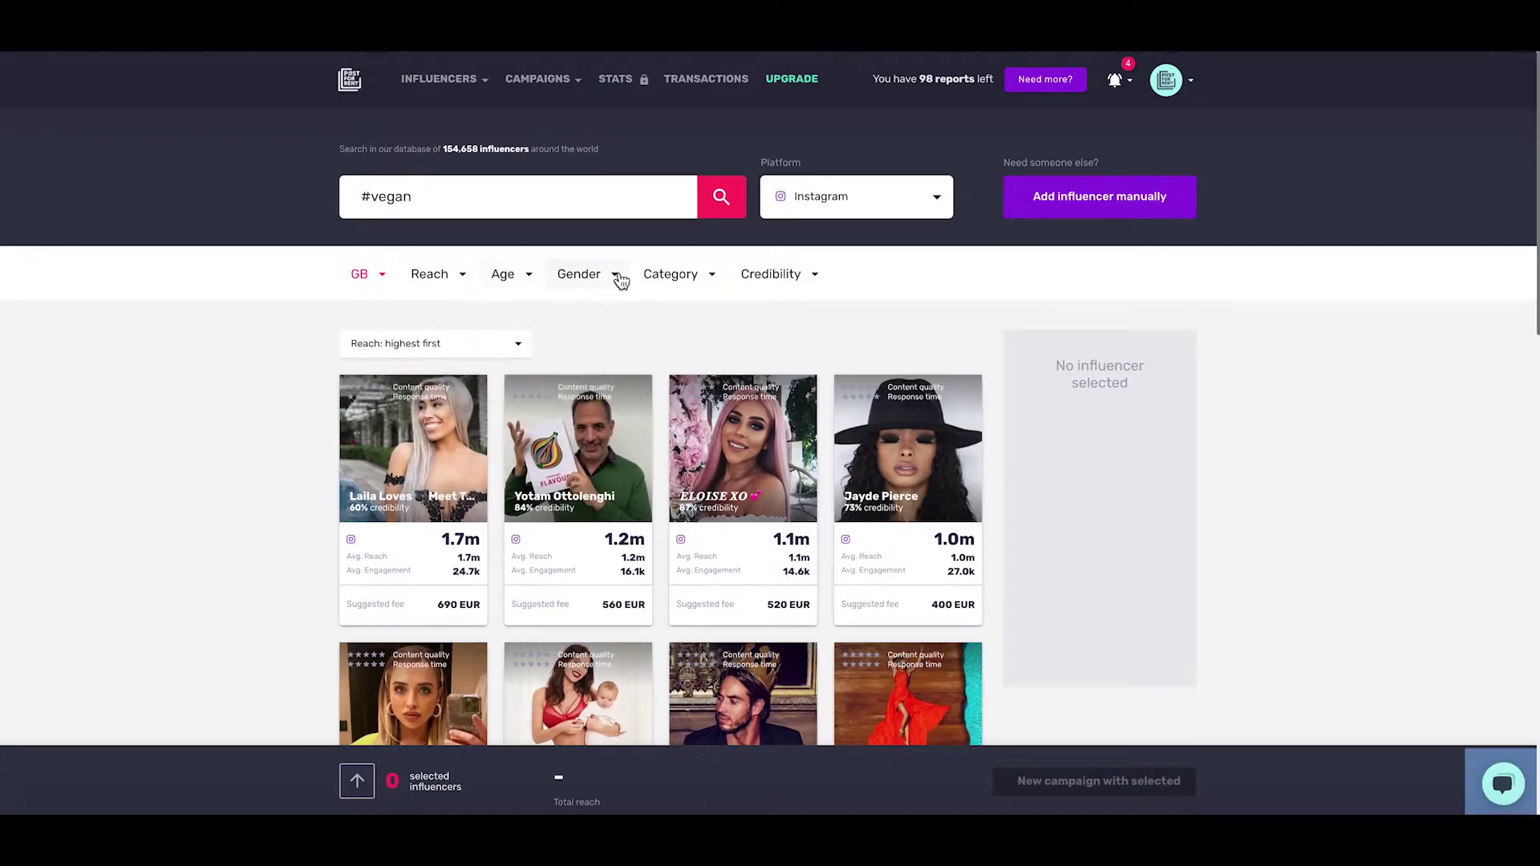
{"action": "left_click", "coordinate": [713, 276]}
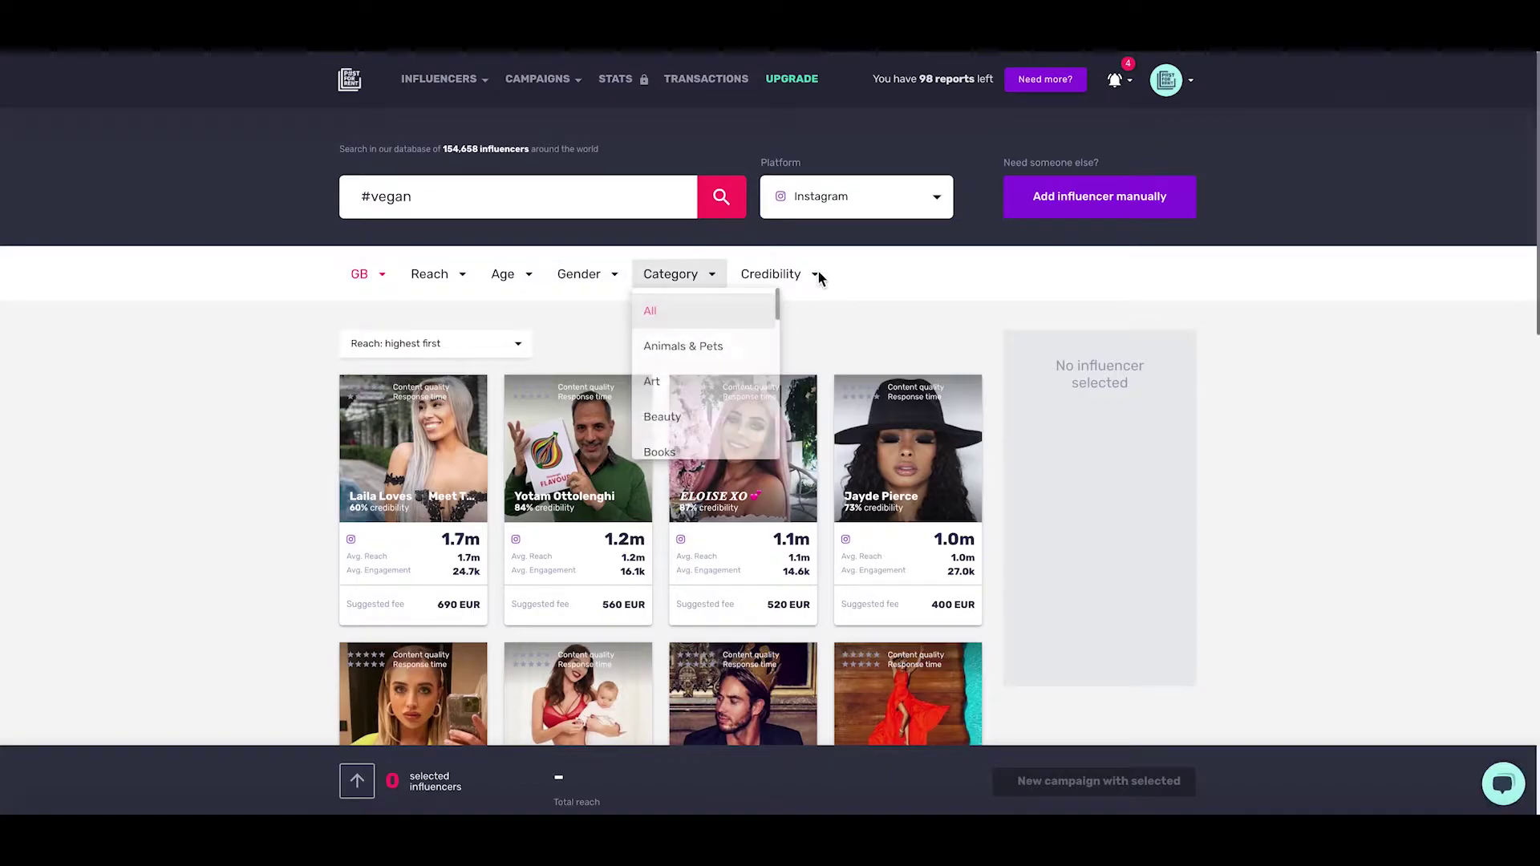
{"action": "left_click", "coordinate": [940, 195]}
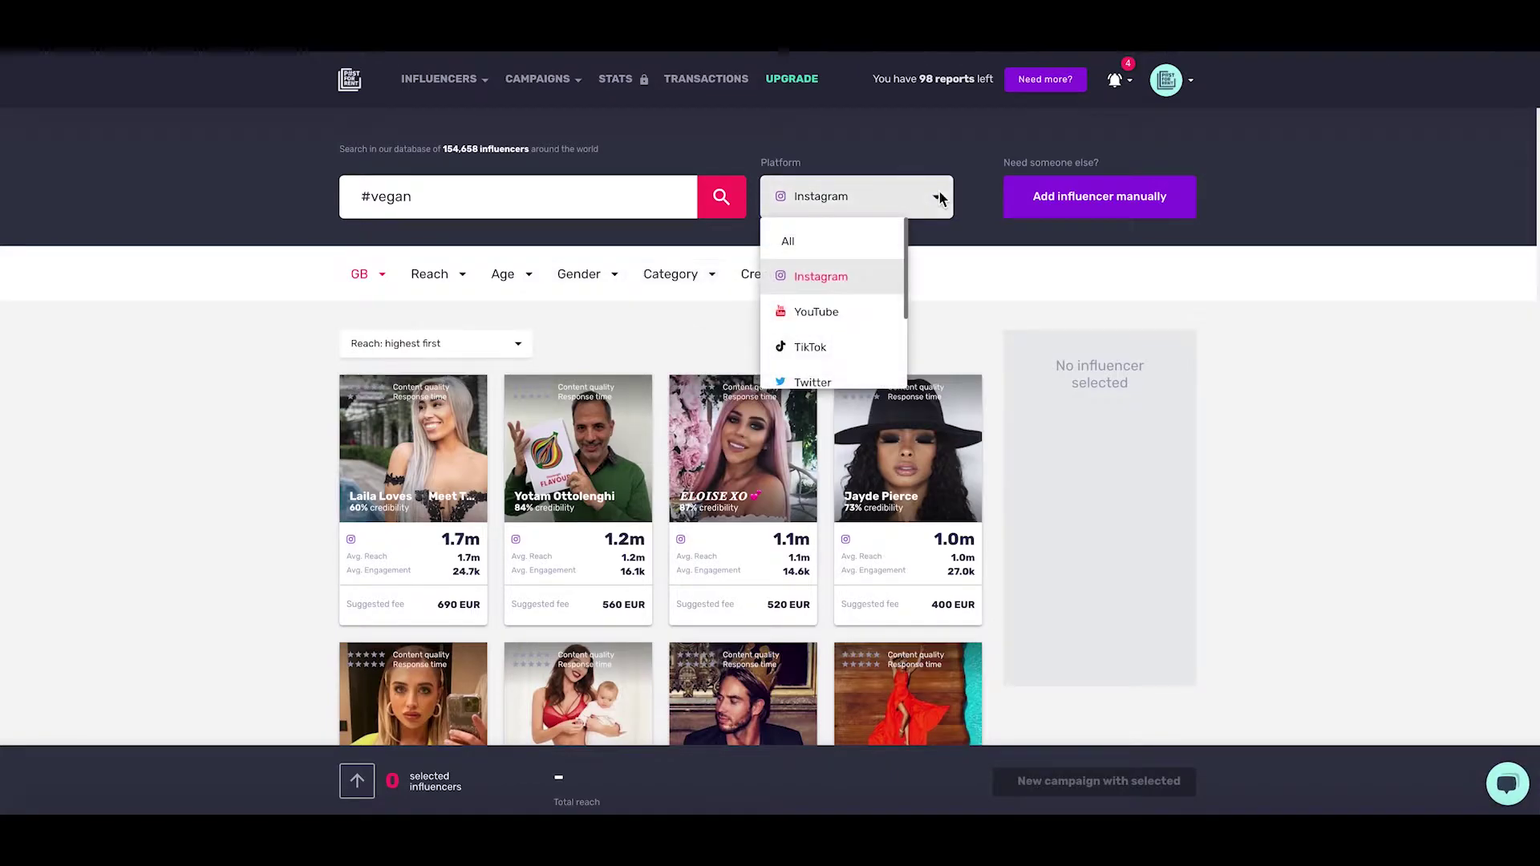
{"action": "scroll", "coordinate": [844, 333], "scroll_direction": "down", "scroll_amount": 3}
{"action": "scroll", "coordinate": [843, 335], "scroll_direction": "up", "scroll_amount": 3}
{"action": "left_click", "coordinate": [164, 474]}
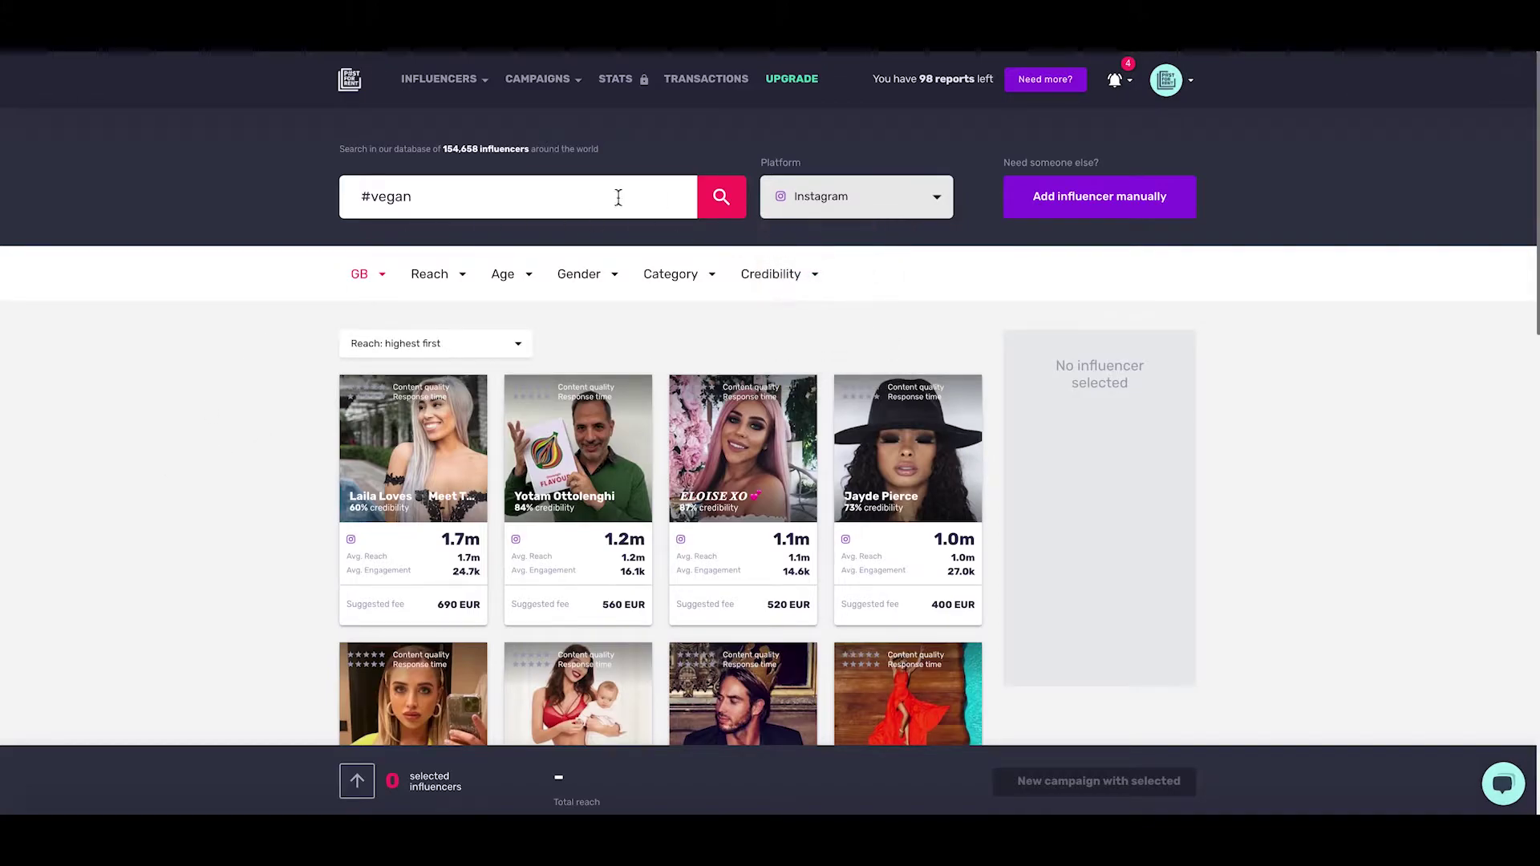
{"action": "scroll", "coordinate": [262, 503], "scroll_direction": "down", "scroll_amount": 1}
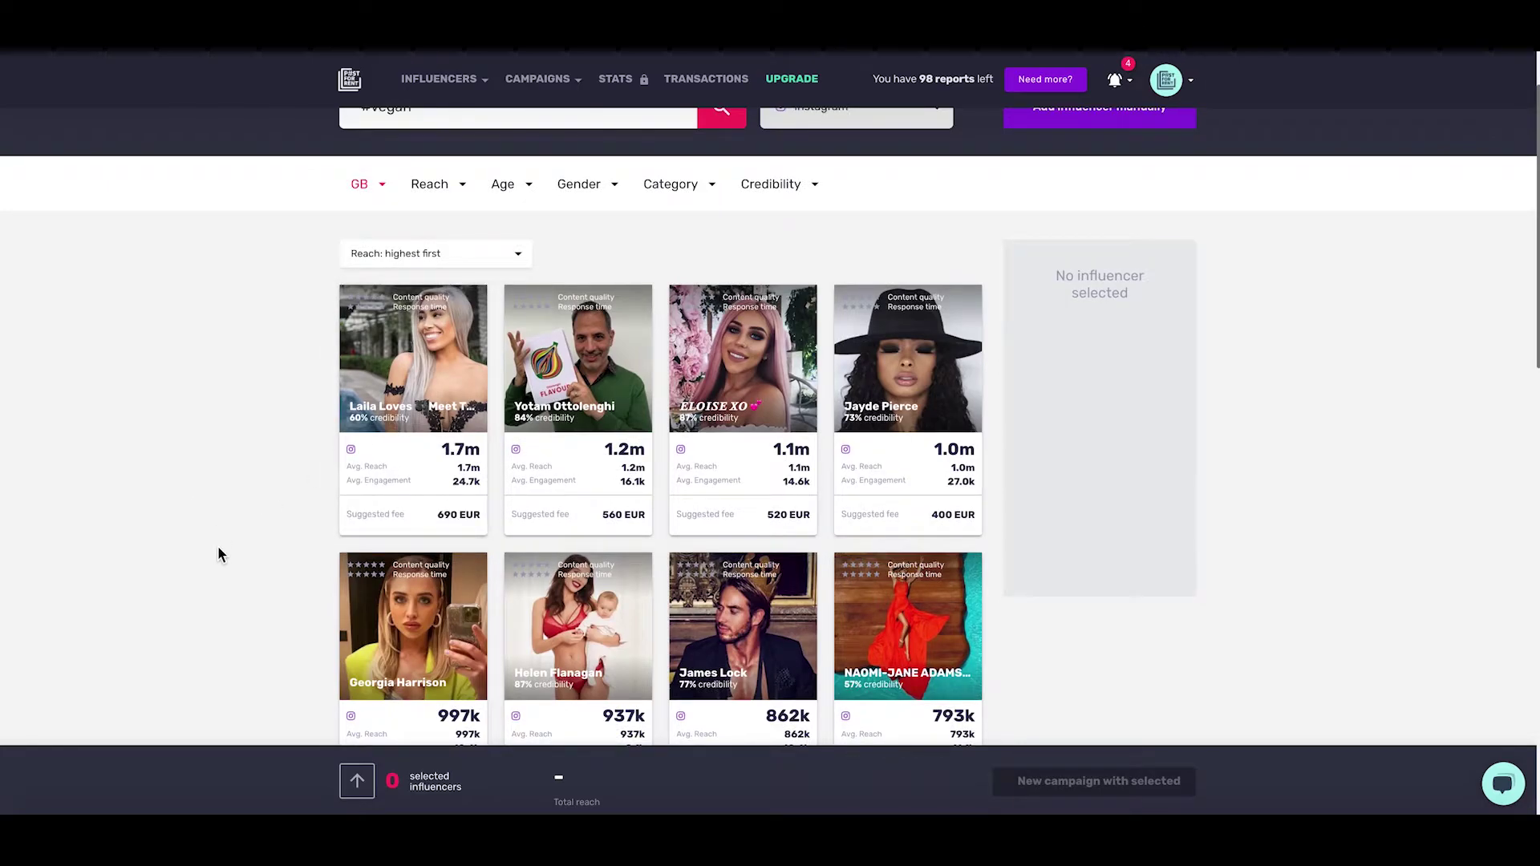
Step: Select the first four #vegan influencer cards for a combined 5.1m total reach
{"action": "left_click", "coordinate": [356, 517]}
{"action": "left_click", "coordinate": [521, 516]}
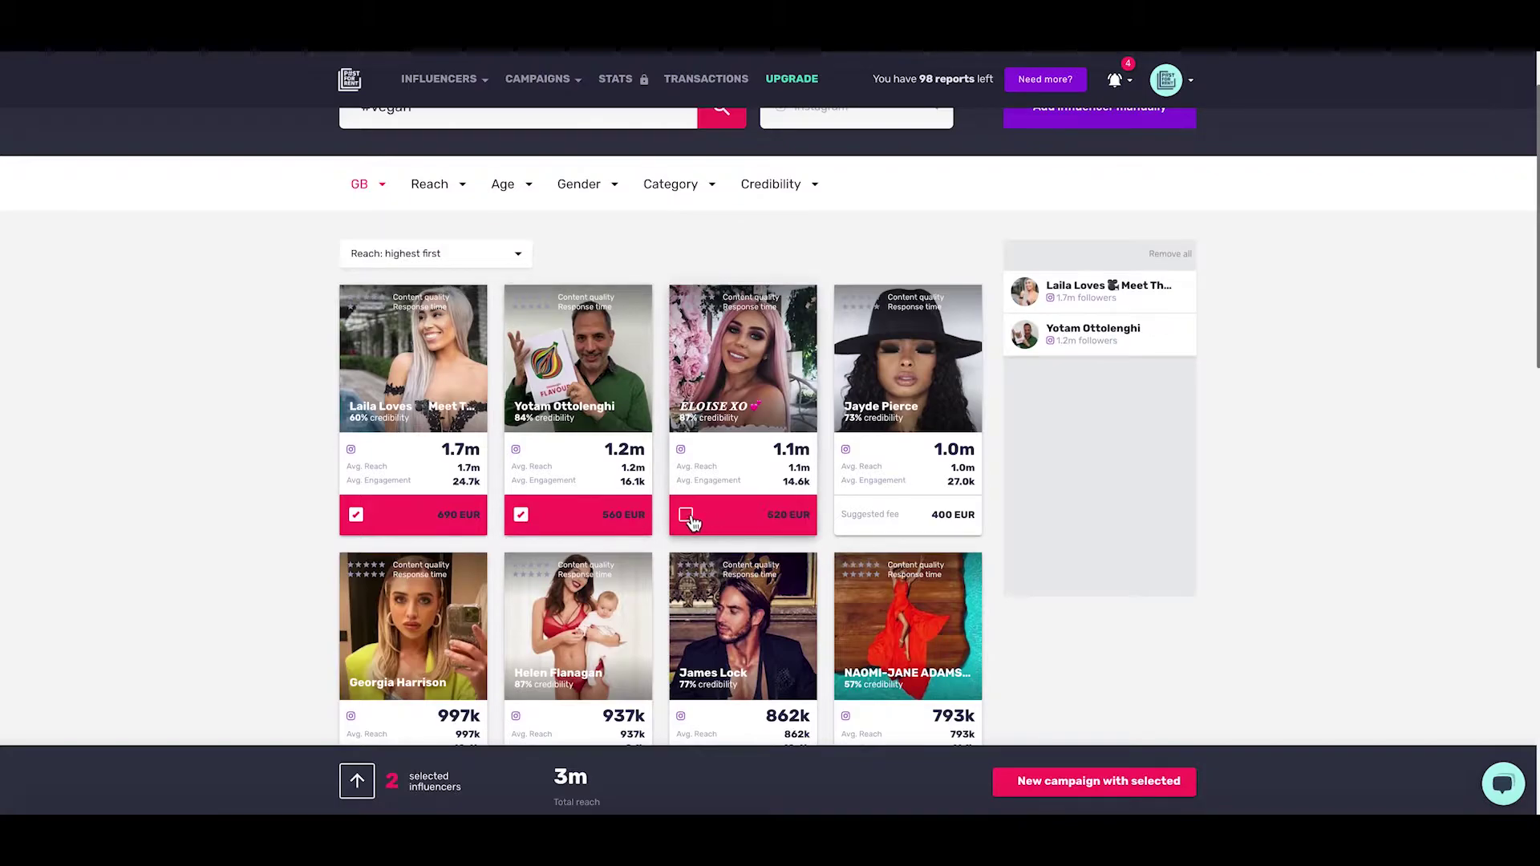
{"action": "left_click", "coordinate": [686, 515]}
{"action": "left_click", "coordinate": [851, 517]}
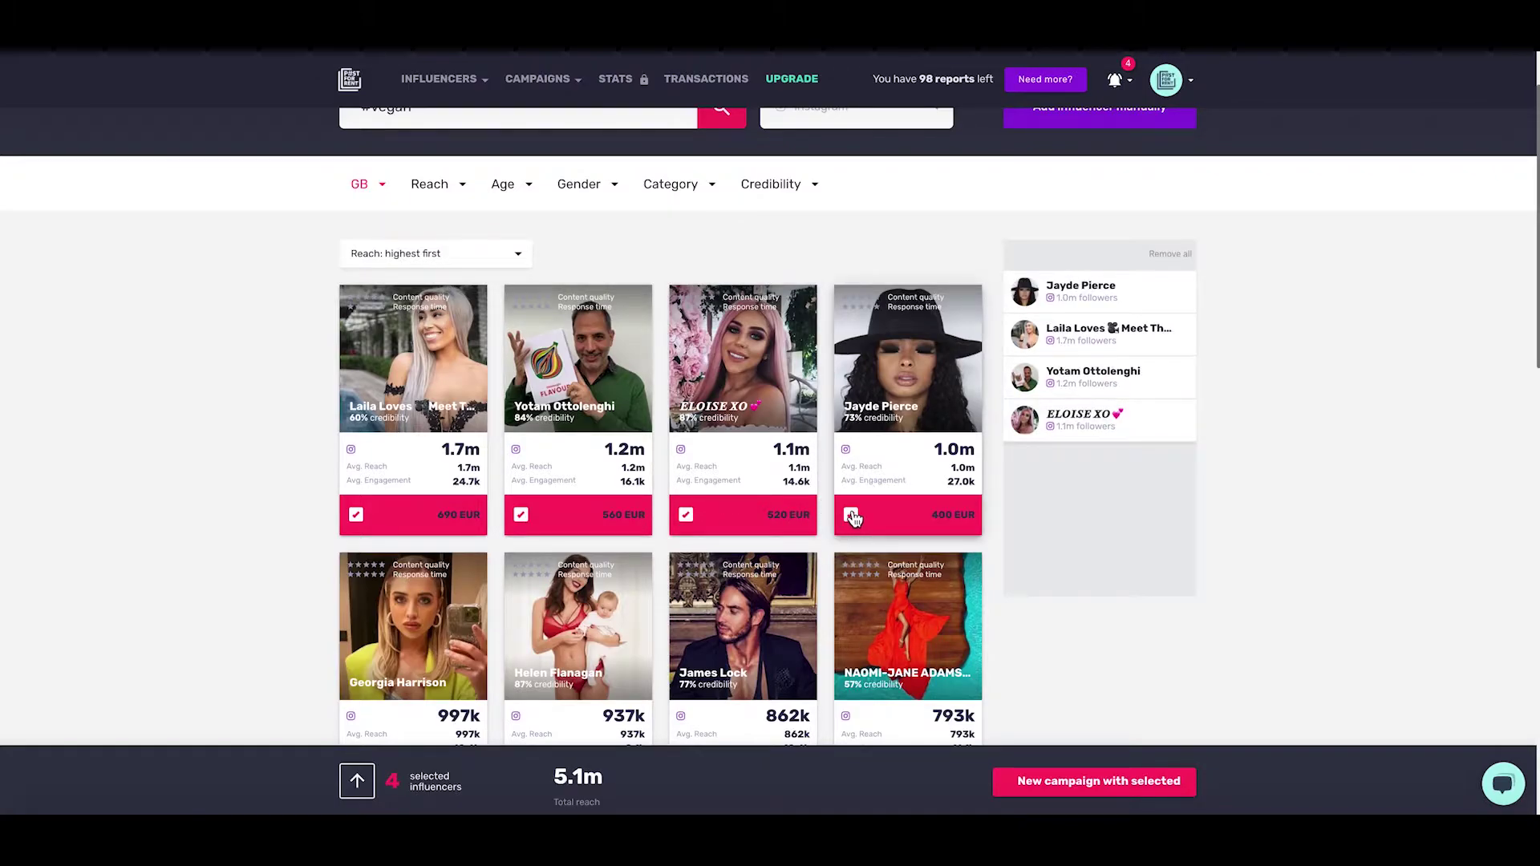
{"action": "mouse_move", "coordinate": [1084, 427]}
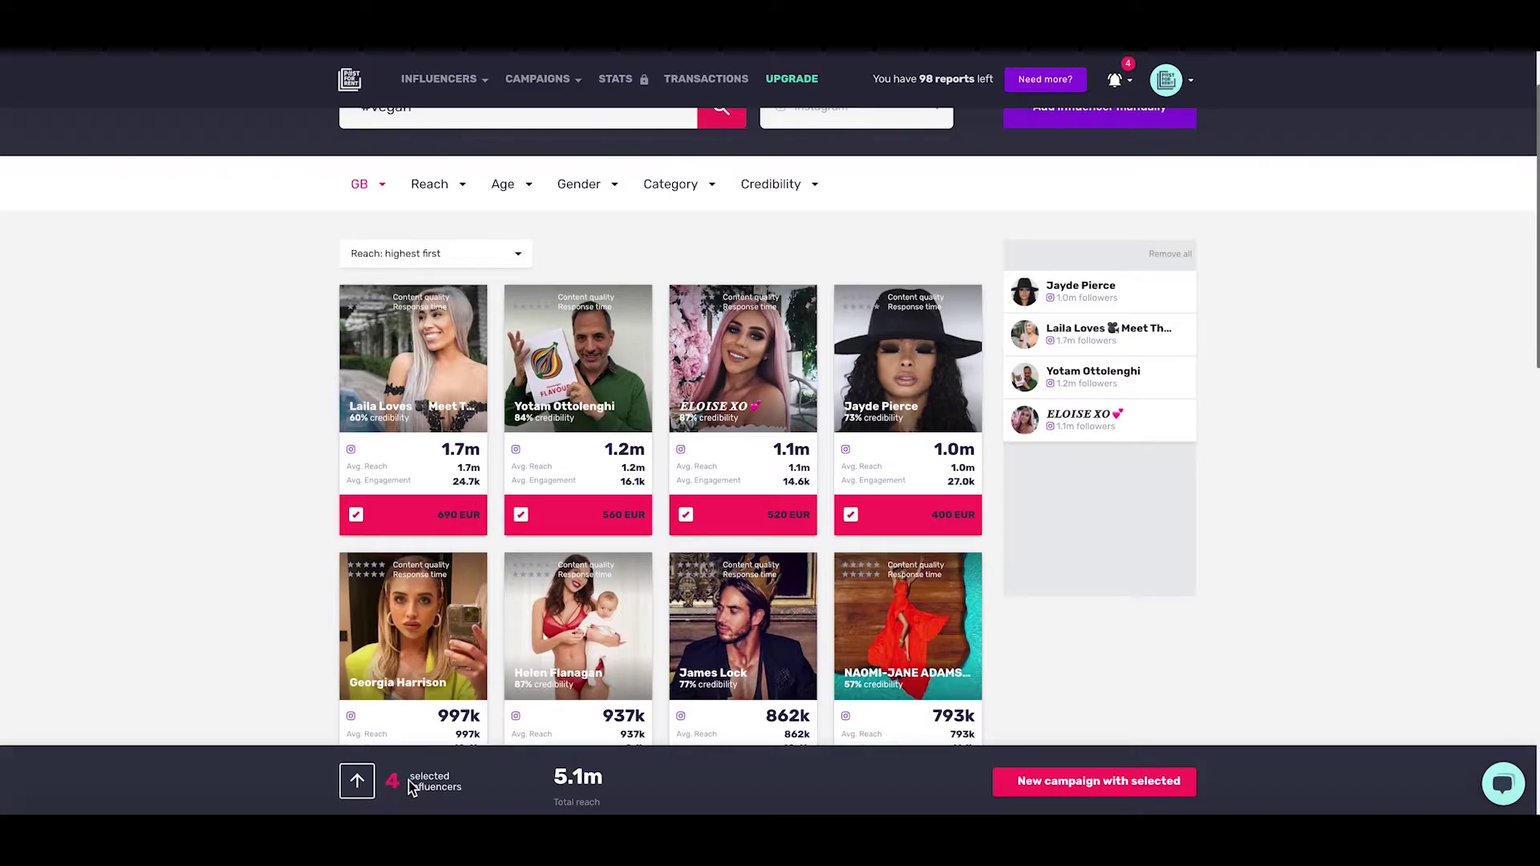
Step: Open Estimated Results, buy audience reports for the four missing accounts, and review the demographics
{"action": "left_click", "coordinate": [366, 788]}
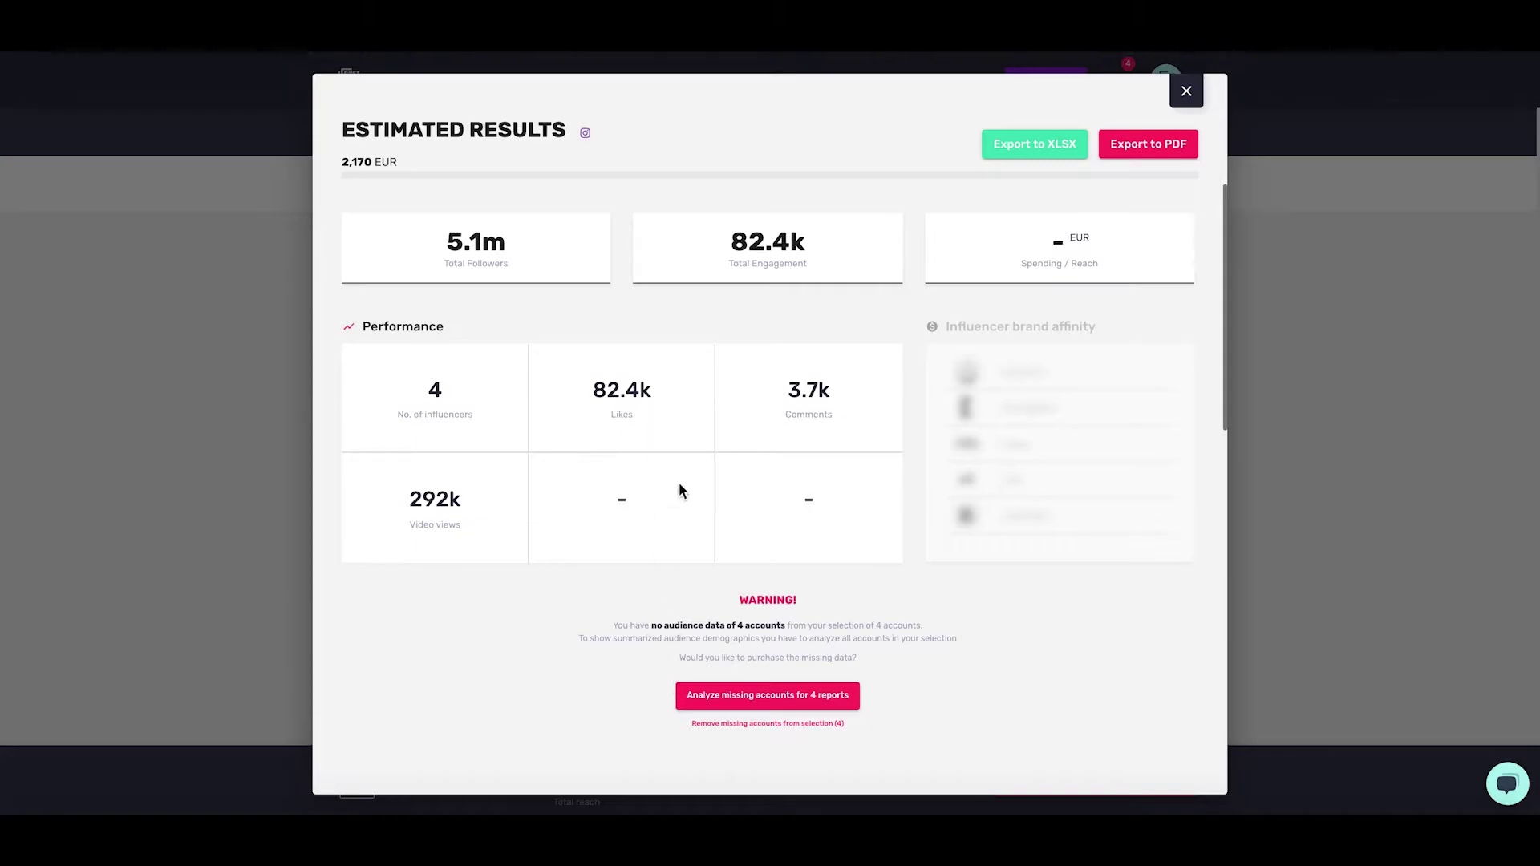
{"action": "left_click", "coordinate": [729, 696]}
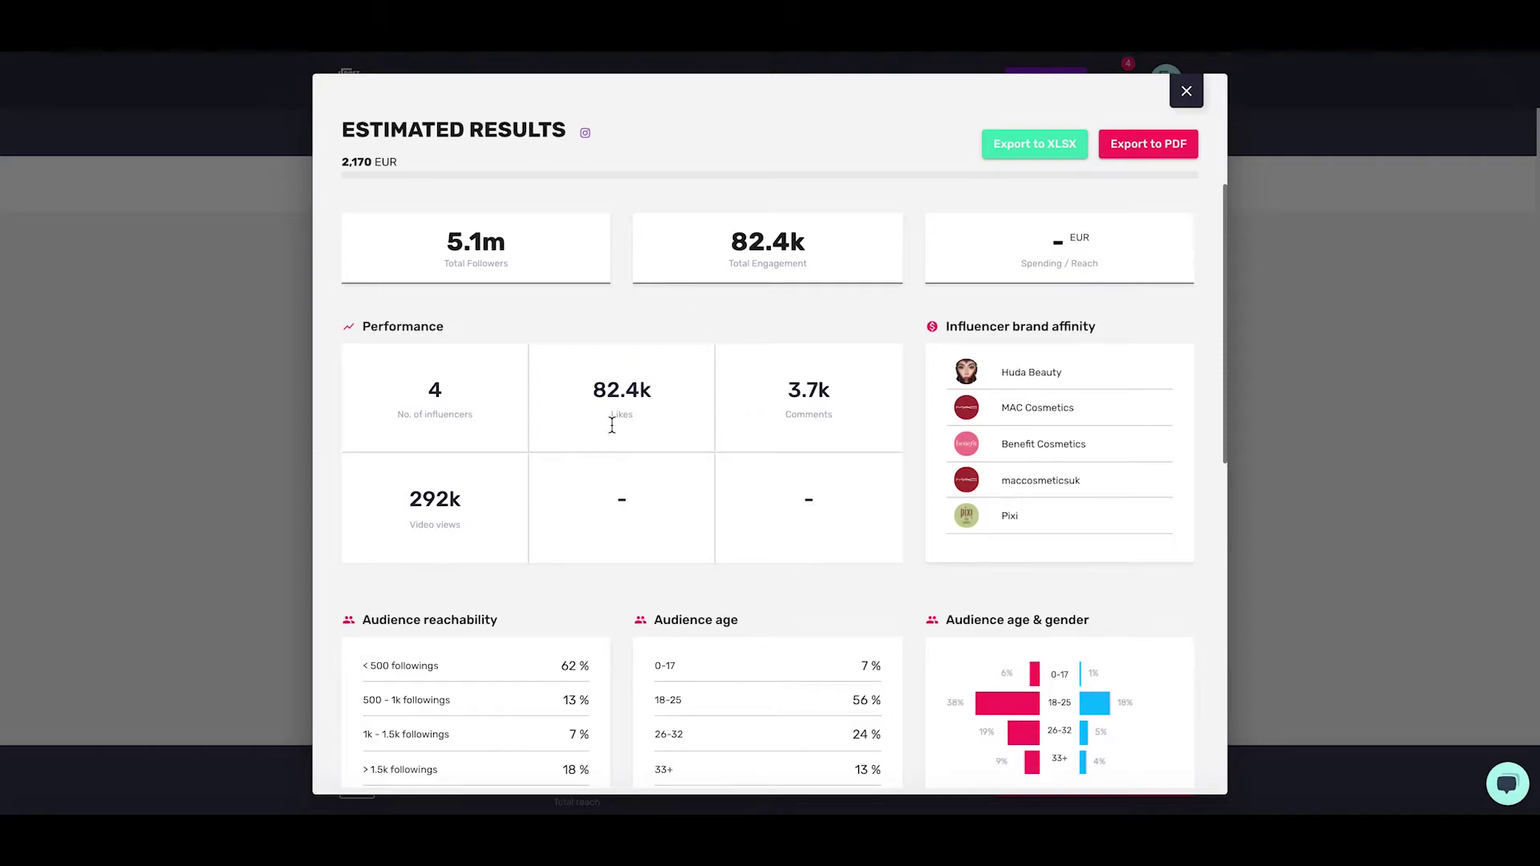
{"action": "scroll", "coordinate": [634, 486], "scroll_direction": "down", "scroll_amount": 2}
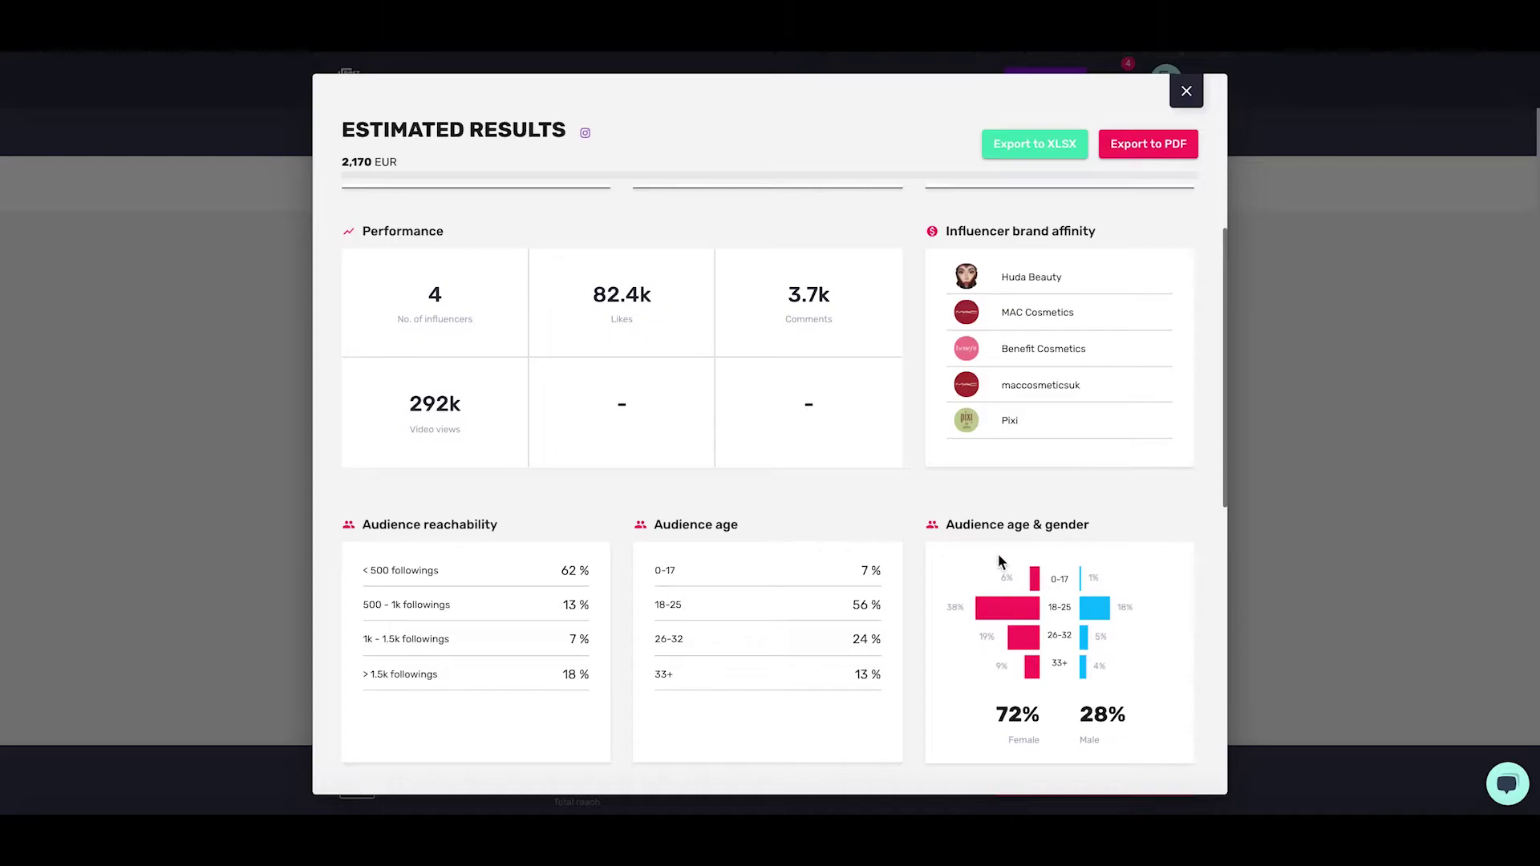
{"action": "scroll", "coordinate": [750, 343], "scroll_direction": "up", "scroll_amount": 1}
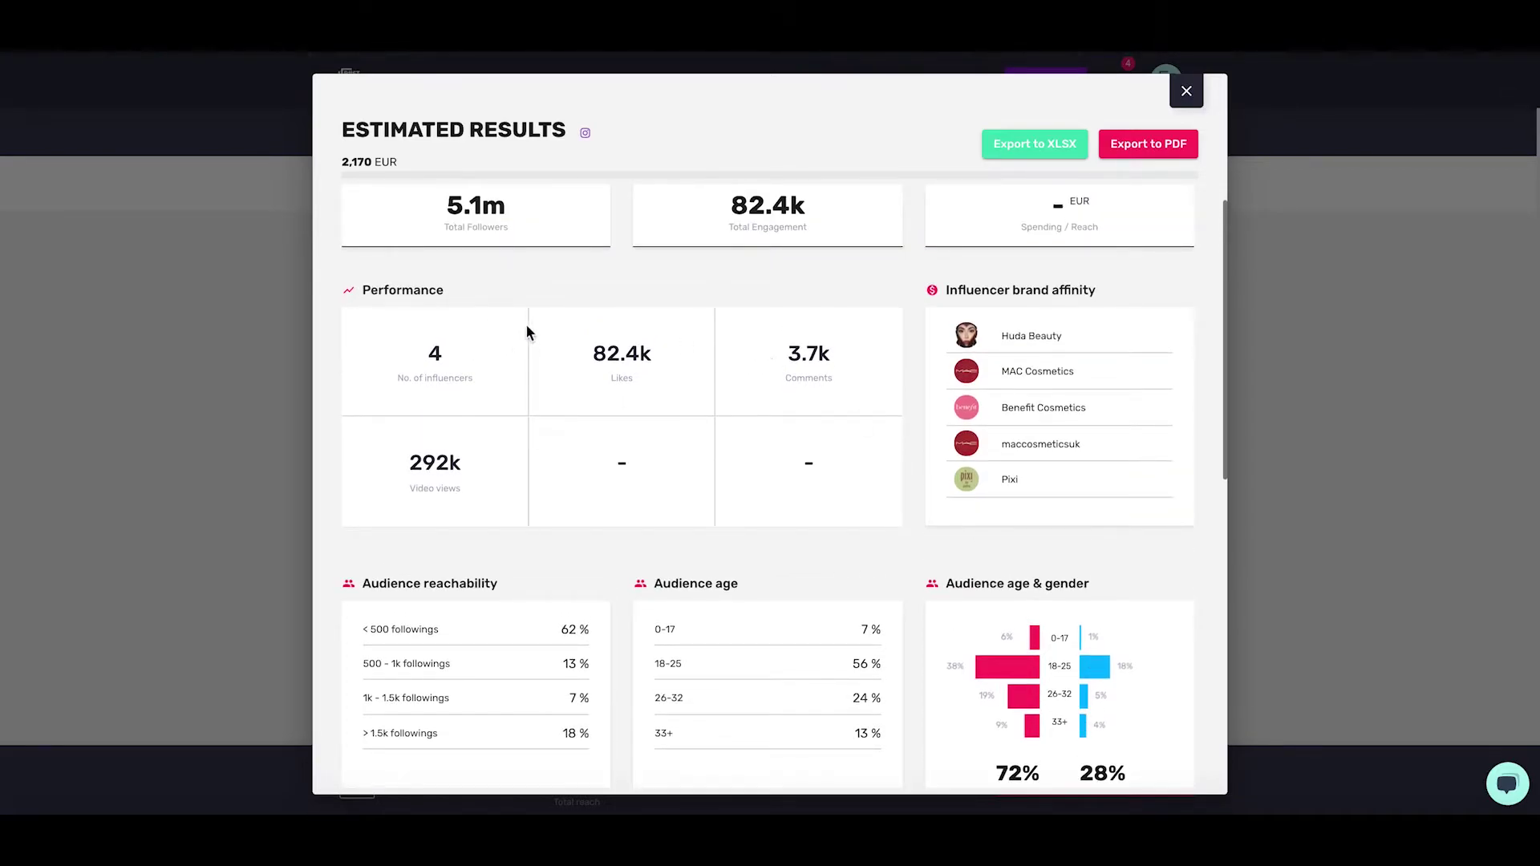
{"action": "scroll", "coordinate": [1031, 449], "scroll_direction": "down", "scroll_amount": 5}
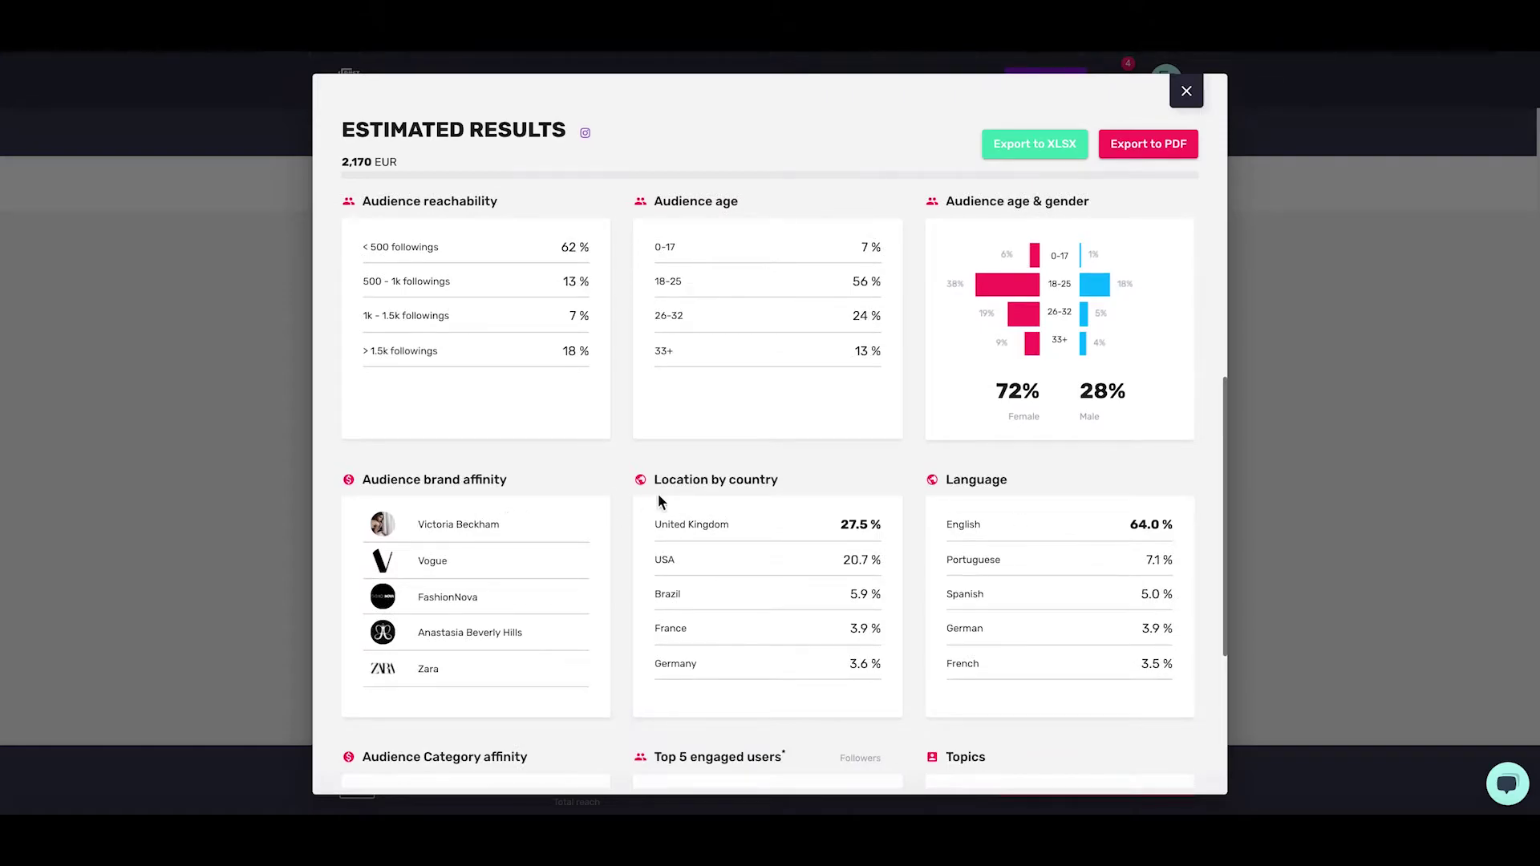
{"action": "scroll", "coordinate": [901, 522], "scroll_direction": "down", "scroll_amount": 3}
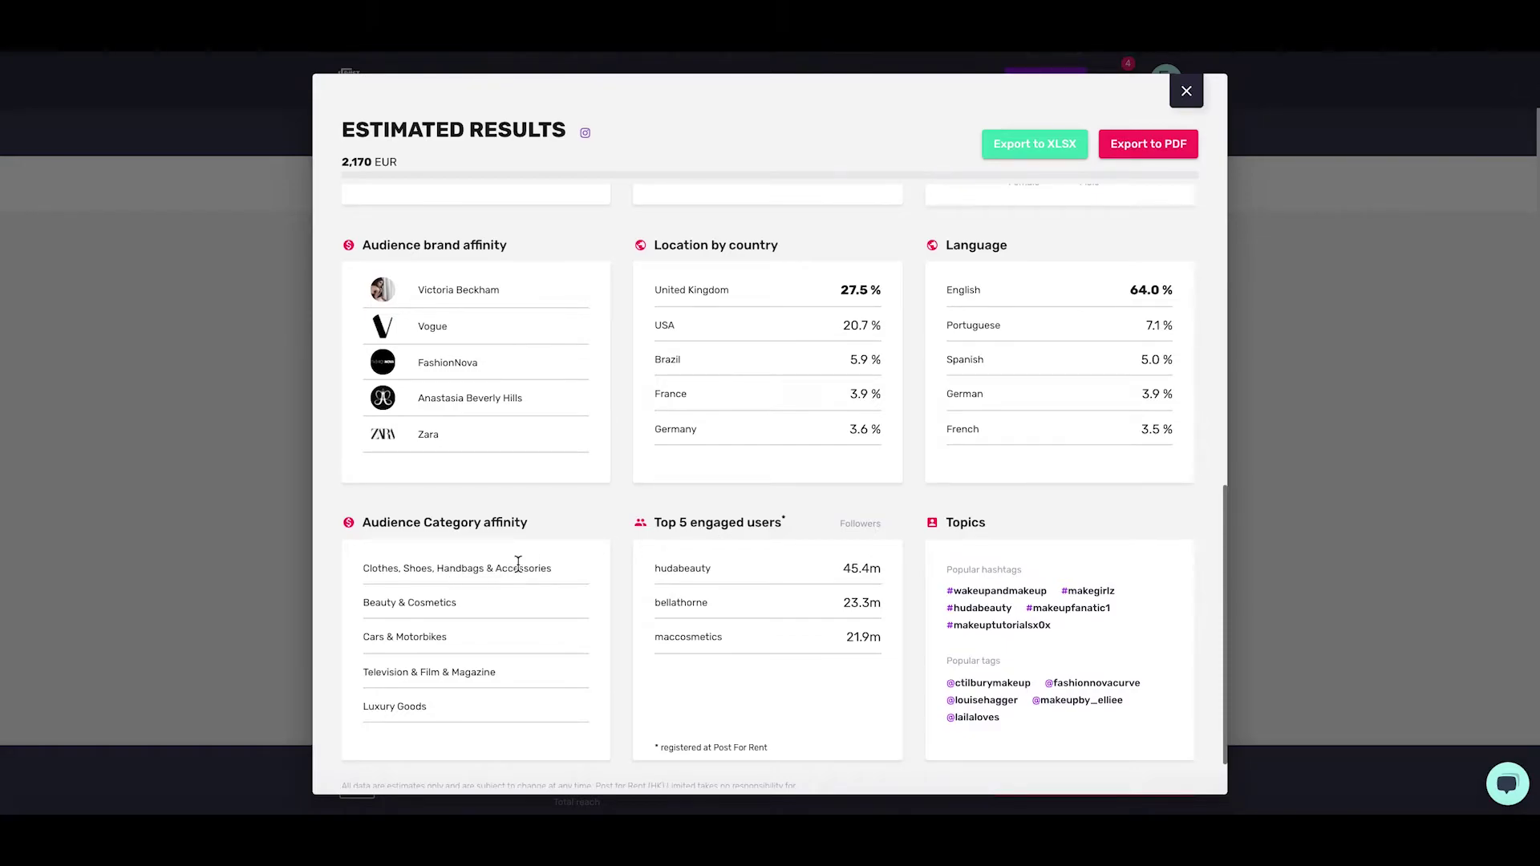
{"action": "scroll", "coordinate": [511, 654], "scroll_direction": "down", "scroll_amount": 1}
{"action": "scroll", "coordinate": [512, 655], "scroll_direction": "up", "scroll_amount": 8}
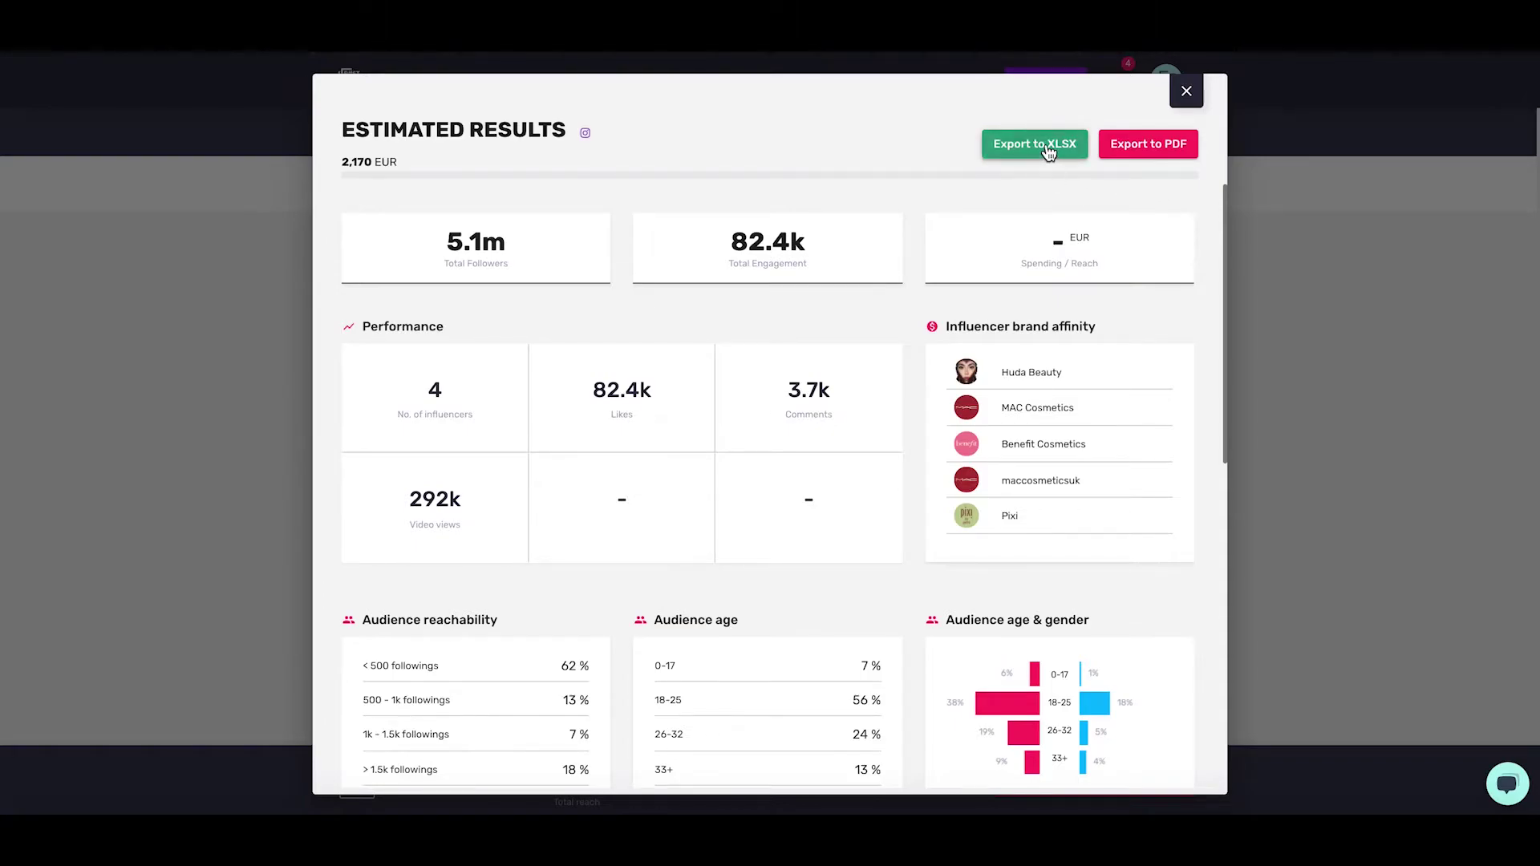
Step: Close the estimated results and review the first influencer's affinities and audience breakdown
{"action": "left_click", "coordinate": [1186, 91]}
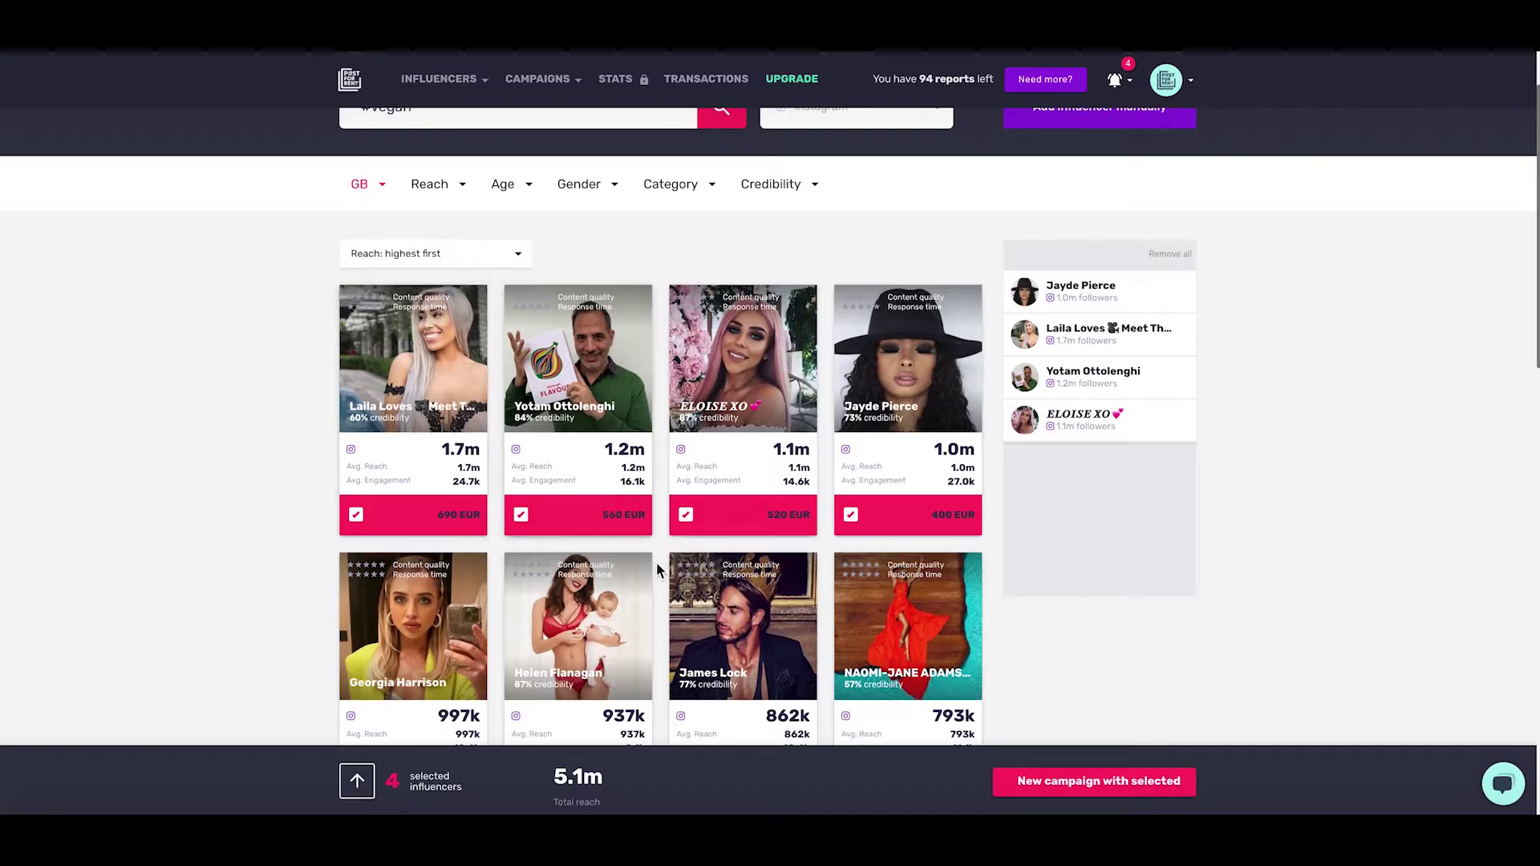
{"action": "left_click", "coordinate": [430, 400]}
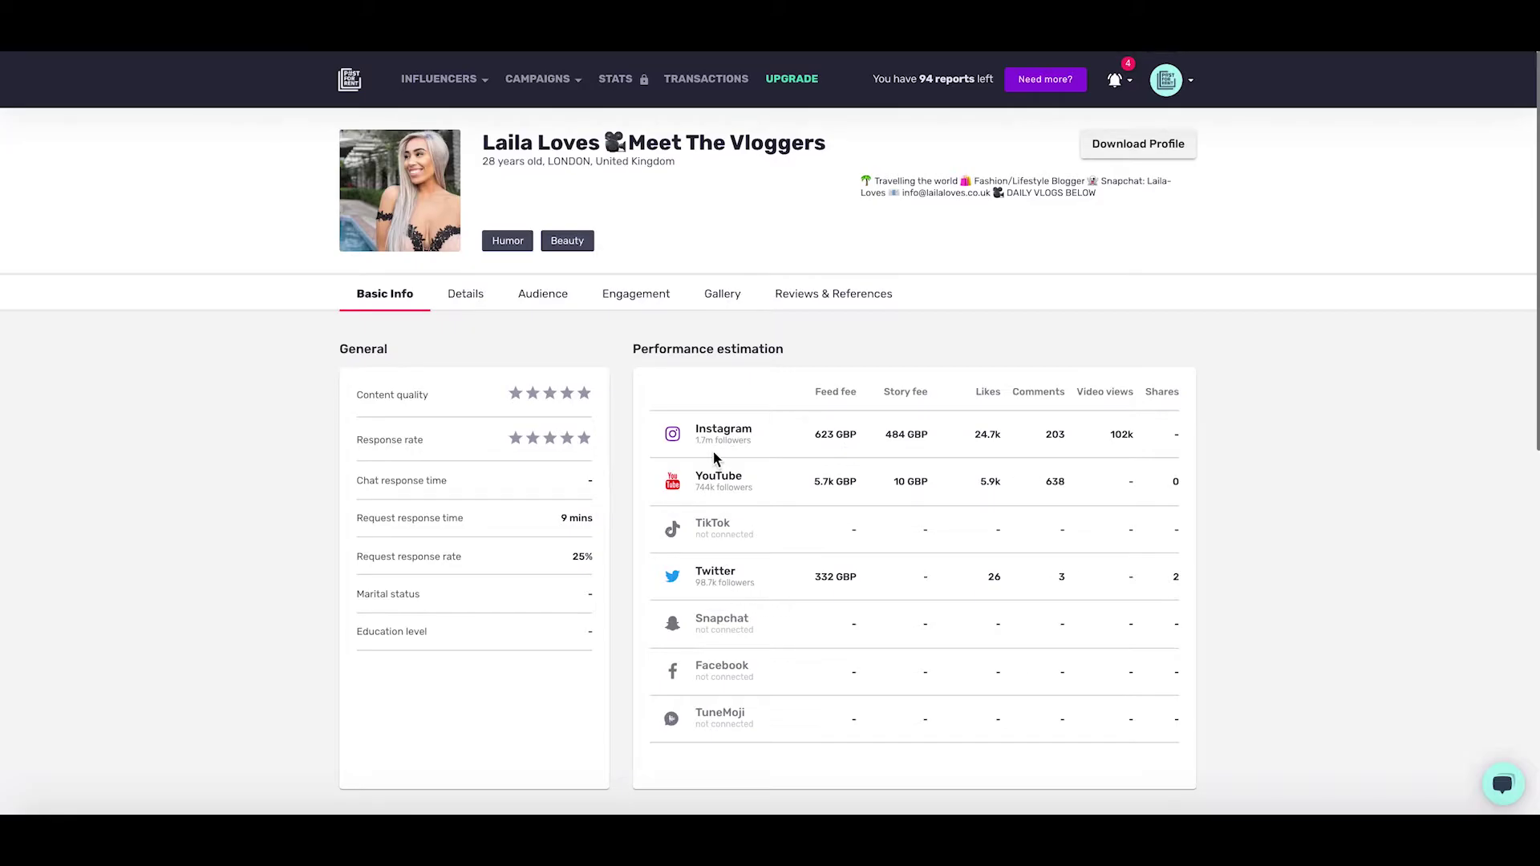
{"action": "left_click", "coordinate": [473, 304]}
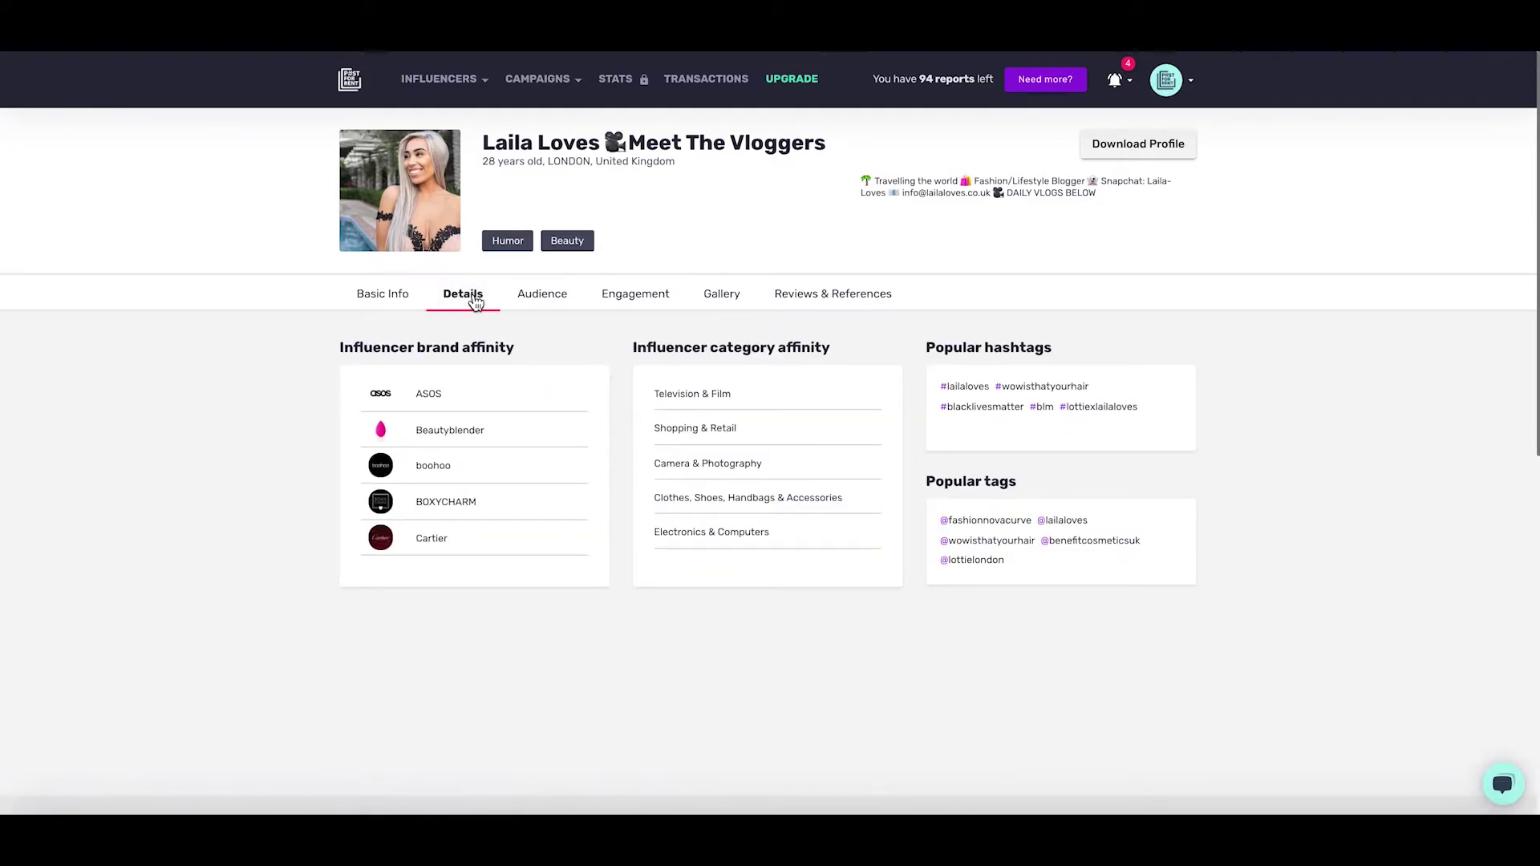
{"action": "left_click", "coordinate": [538, 306]}
{"action": "scroll", "coordinate": [412, 613], "scroll_direction": "down", "scroll_amount": 3}
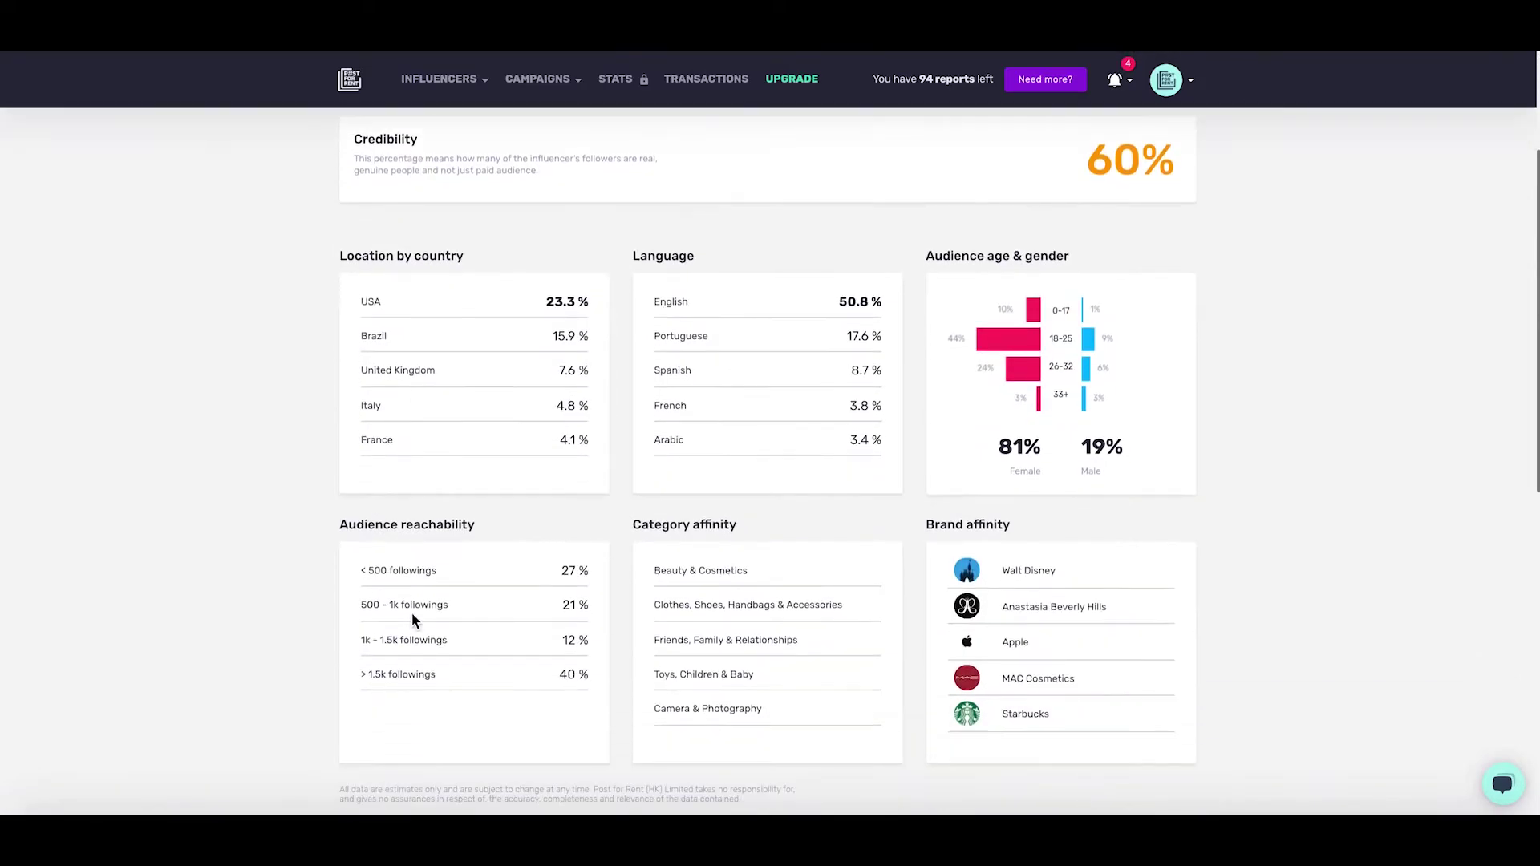
{"action": "scroll", "coordinate": [411, 613], "scroll_direction": "up", "scroll_amount": 1}
{"action": "scroll", "coordinate": [412, 620], "scroll_direction": "up", "scroll_amount": 1}
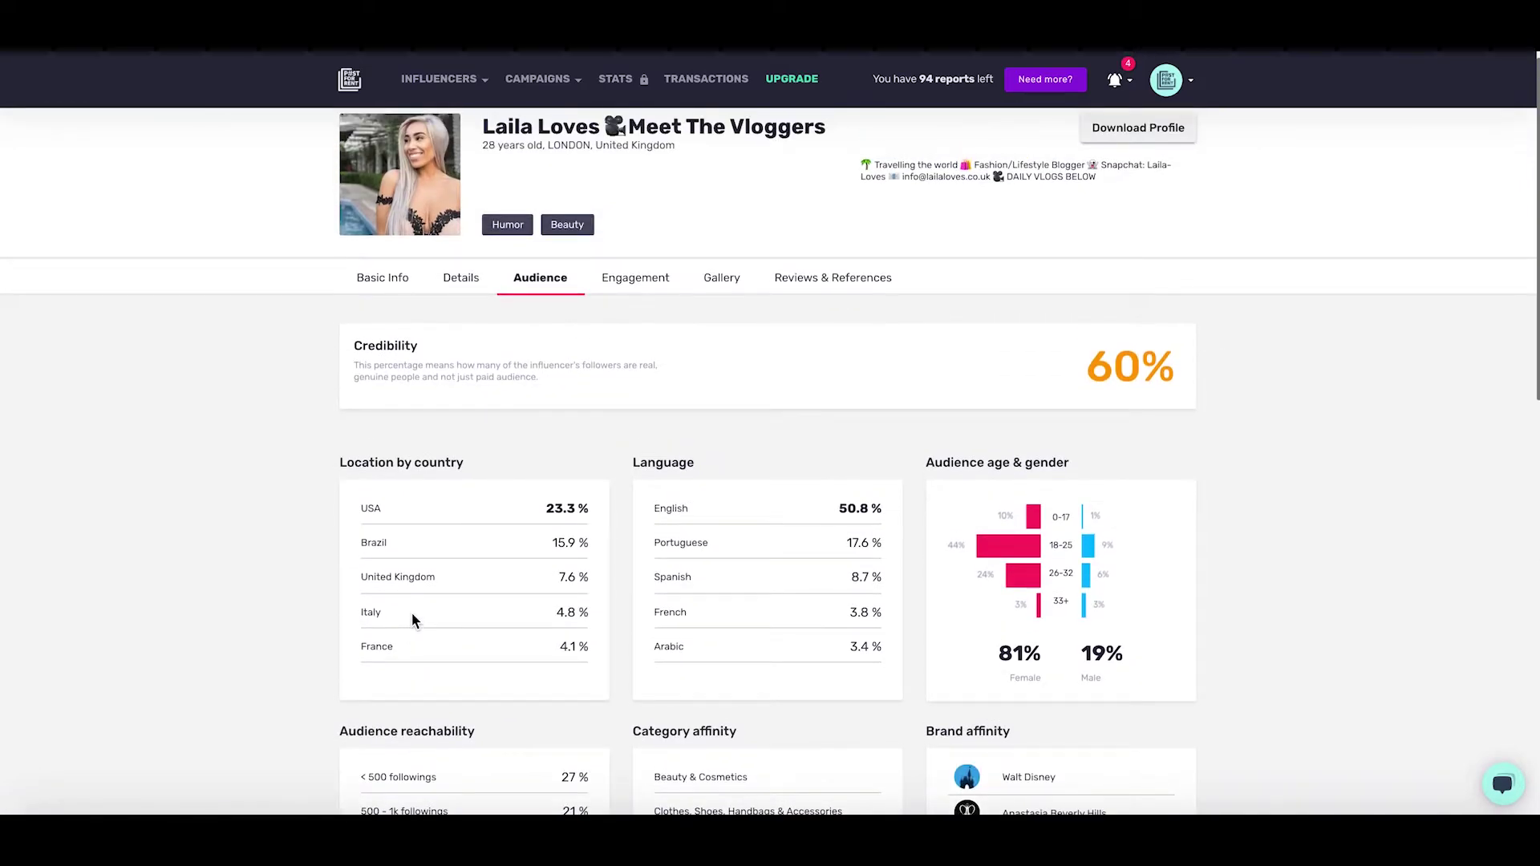
Step: Inspect the influencer's 1.7% engagement statistics and engagement spread charts
{"action": "left_click", "coordinate": [632, 281]}
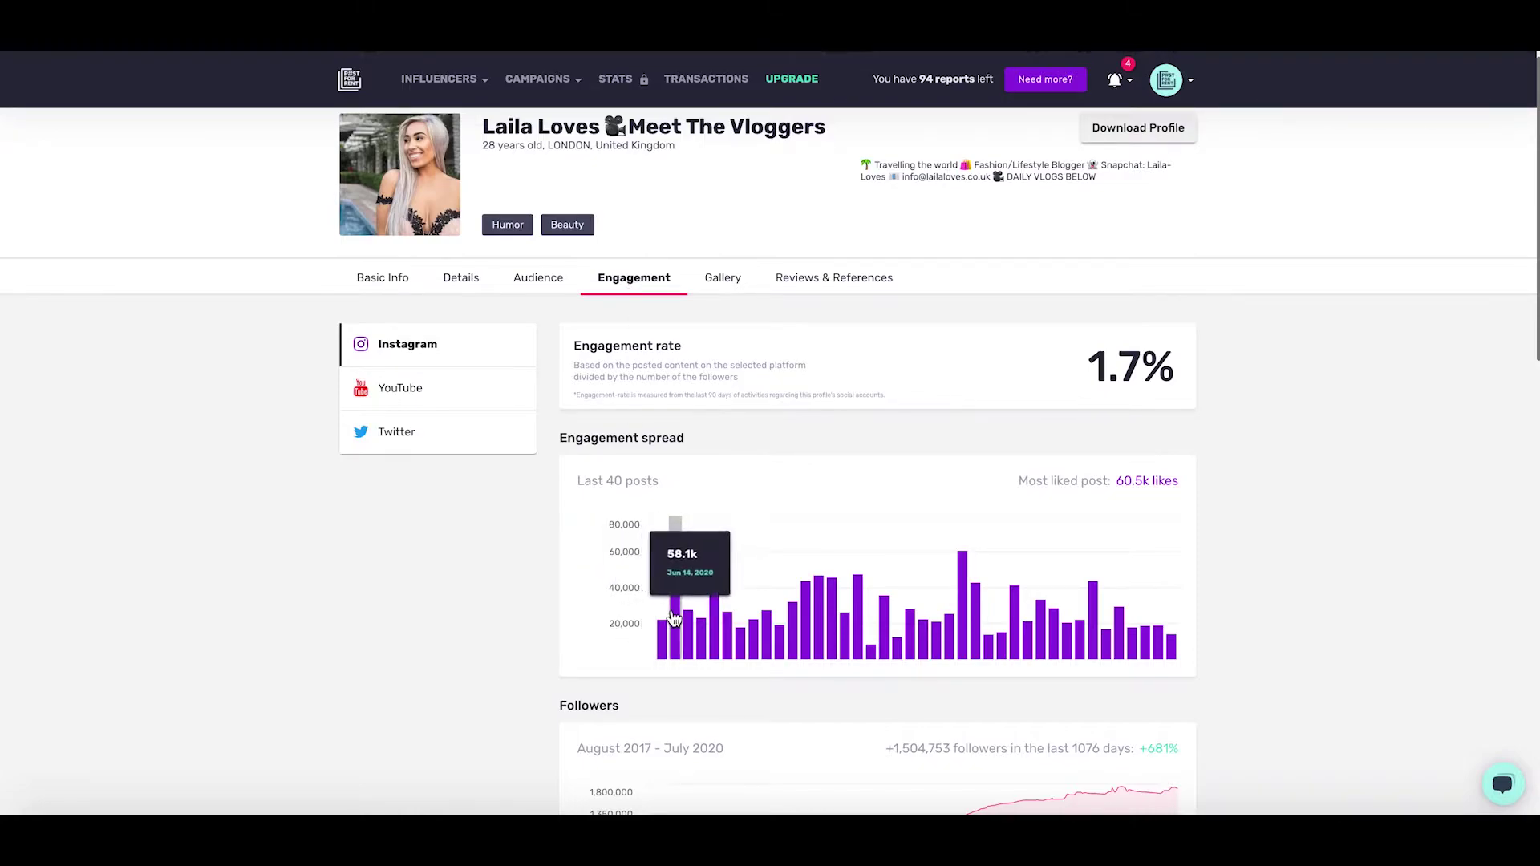
{"action": "mouse_move", "coordinate": [808, 619]}
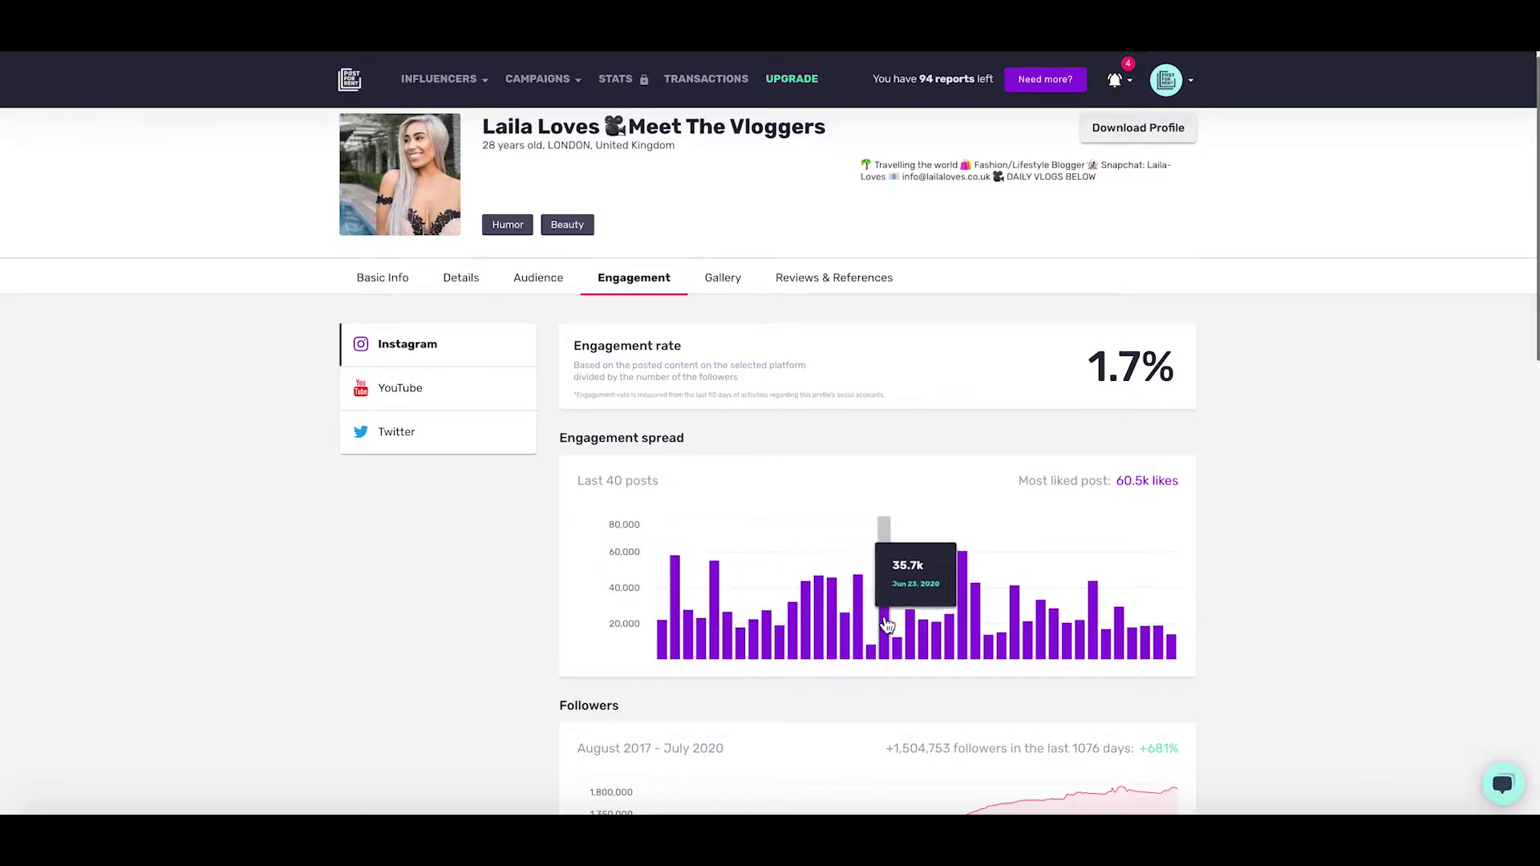
{"action": "mouse_move", "coordinate": [961, 630]}
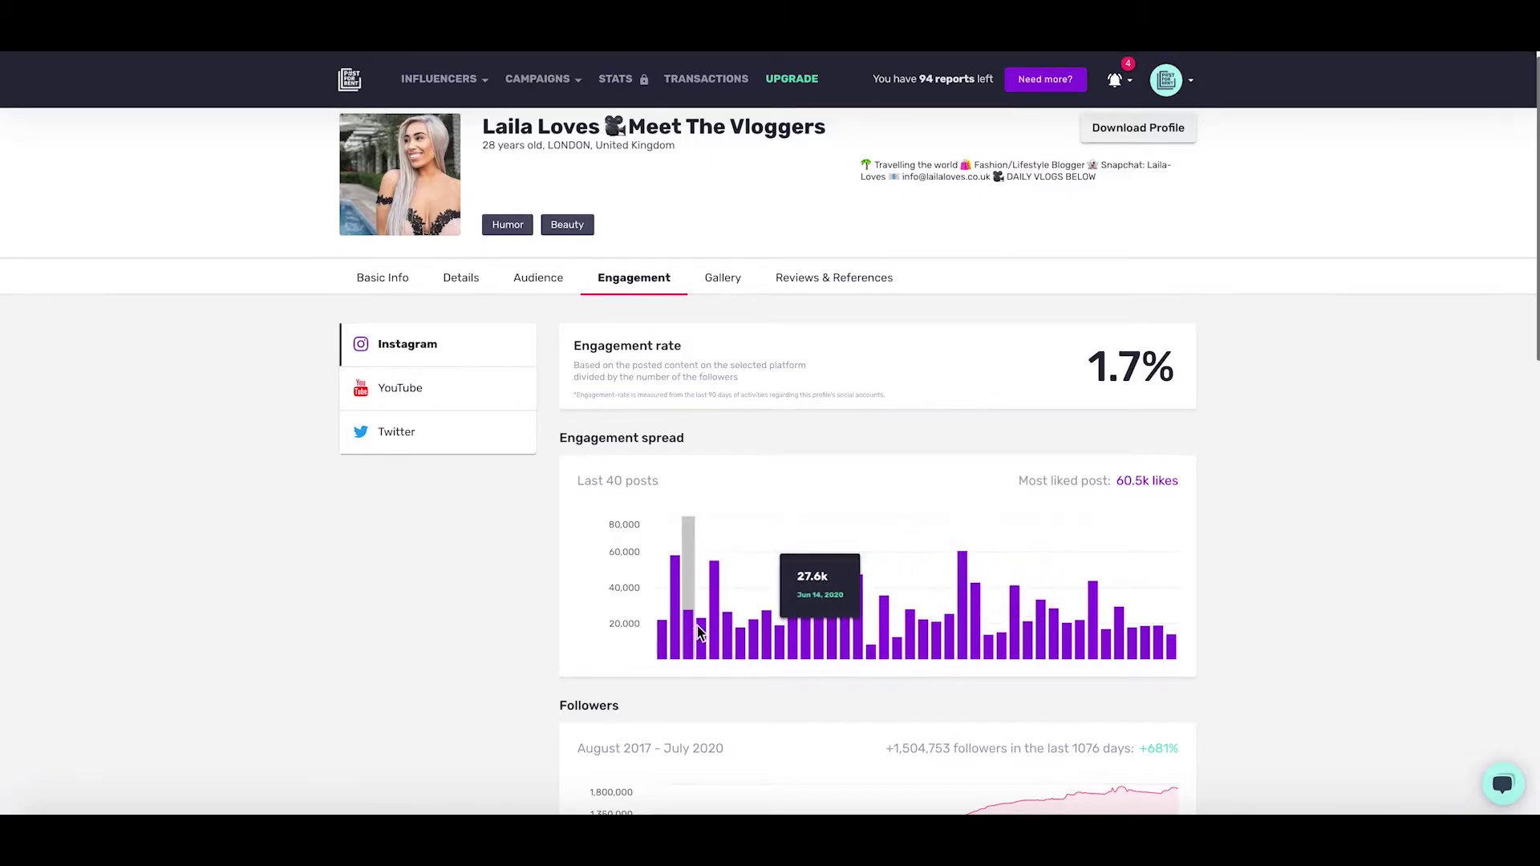
{"action": "scroll", "coordinate": [741, 669], "scroll_direction": "down", "scroll_amount": 3}
{"action": "scroll", "coordinate": [866, 754], "scroll_direction": "down", "scroll_amount": 3}
{"action": "scroll", "coordinate": [710, 522], "scroll_direction": "up", "scroll_amount": 6}
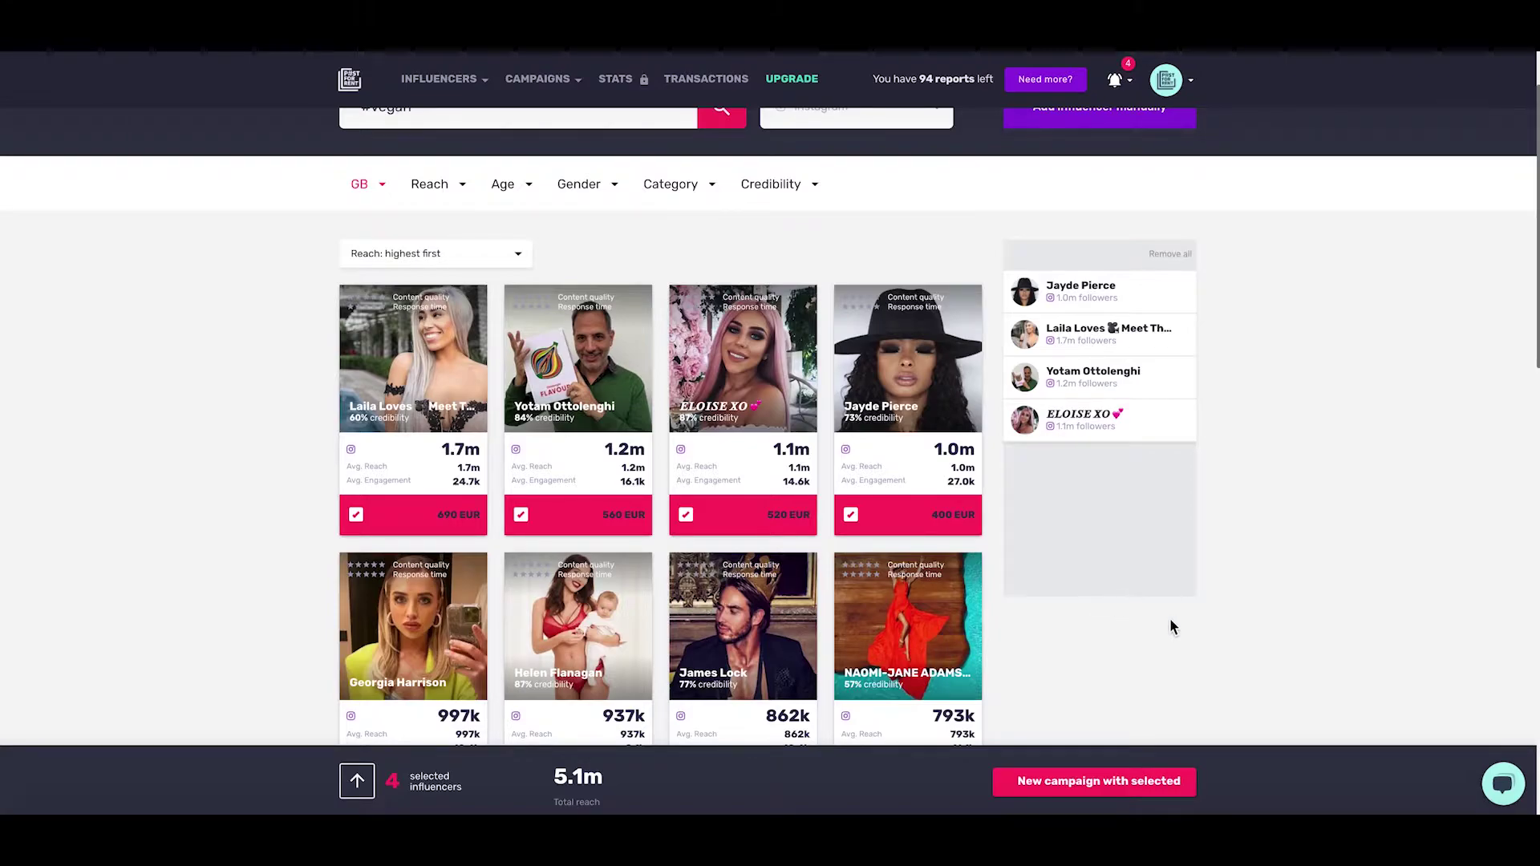
Step: Start a new campaign with the selected influencers titled 'xxx'
{"action": "left_click", "coordinate": [1101, 782]}
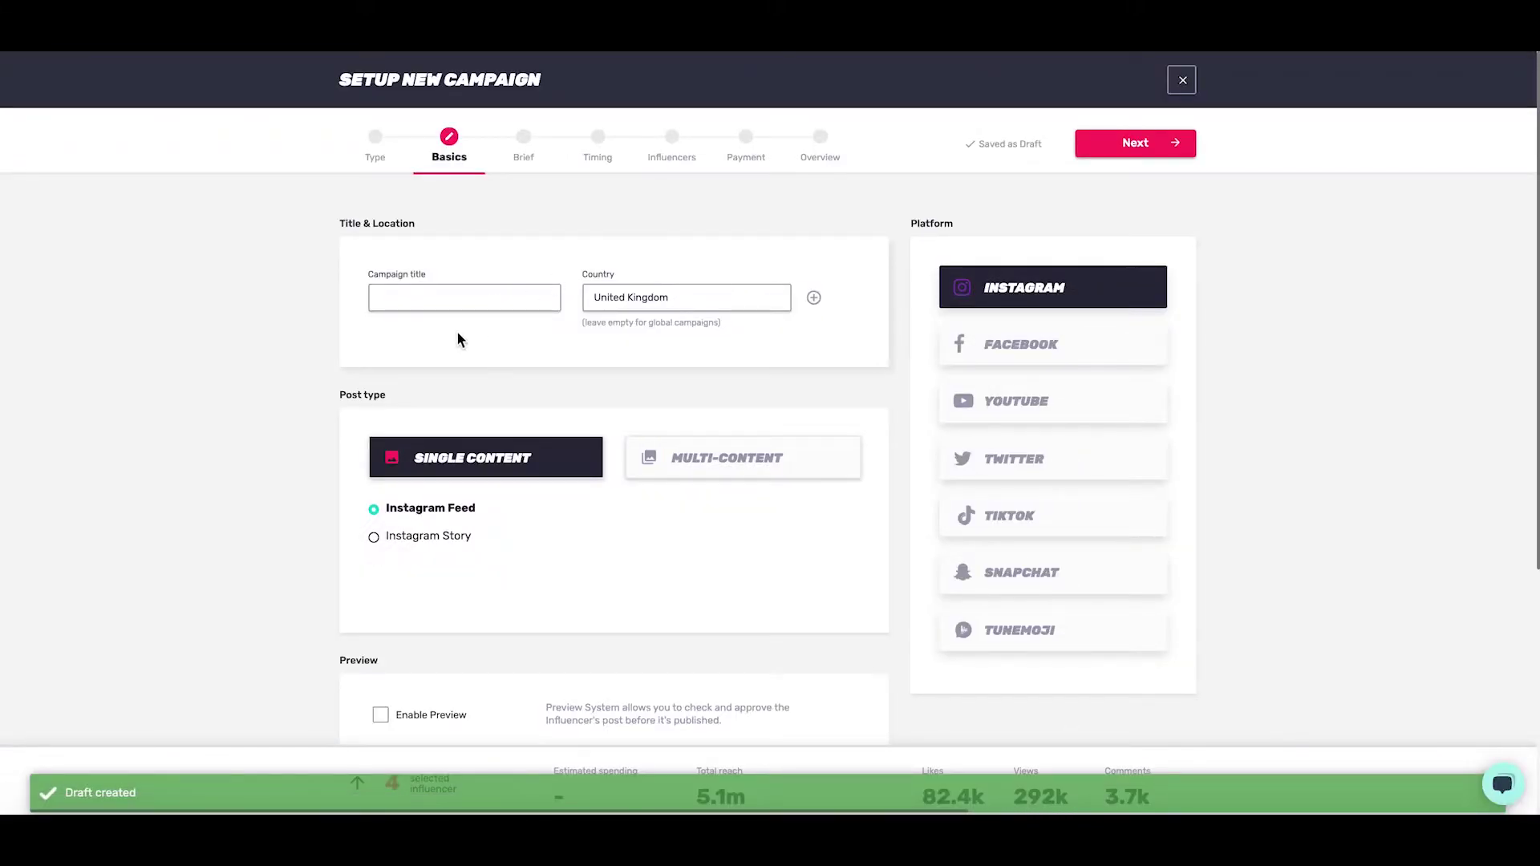
{"action": "left_click", "coordinate": [478, 298]}
{"action": "type", "text": "xxx"}
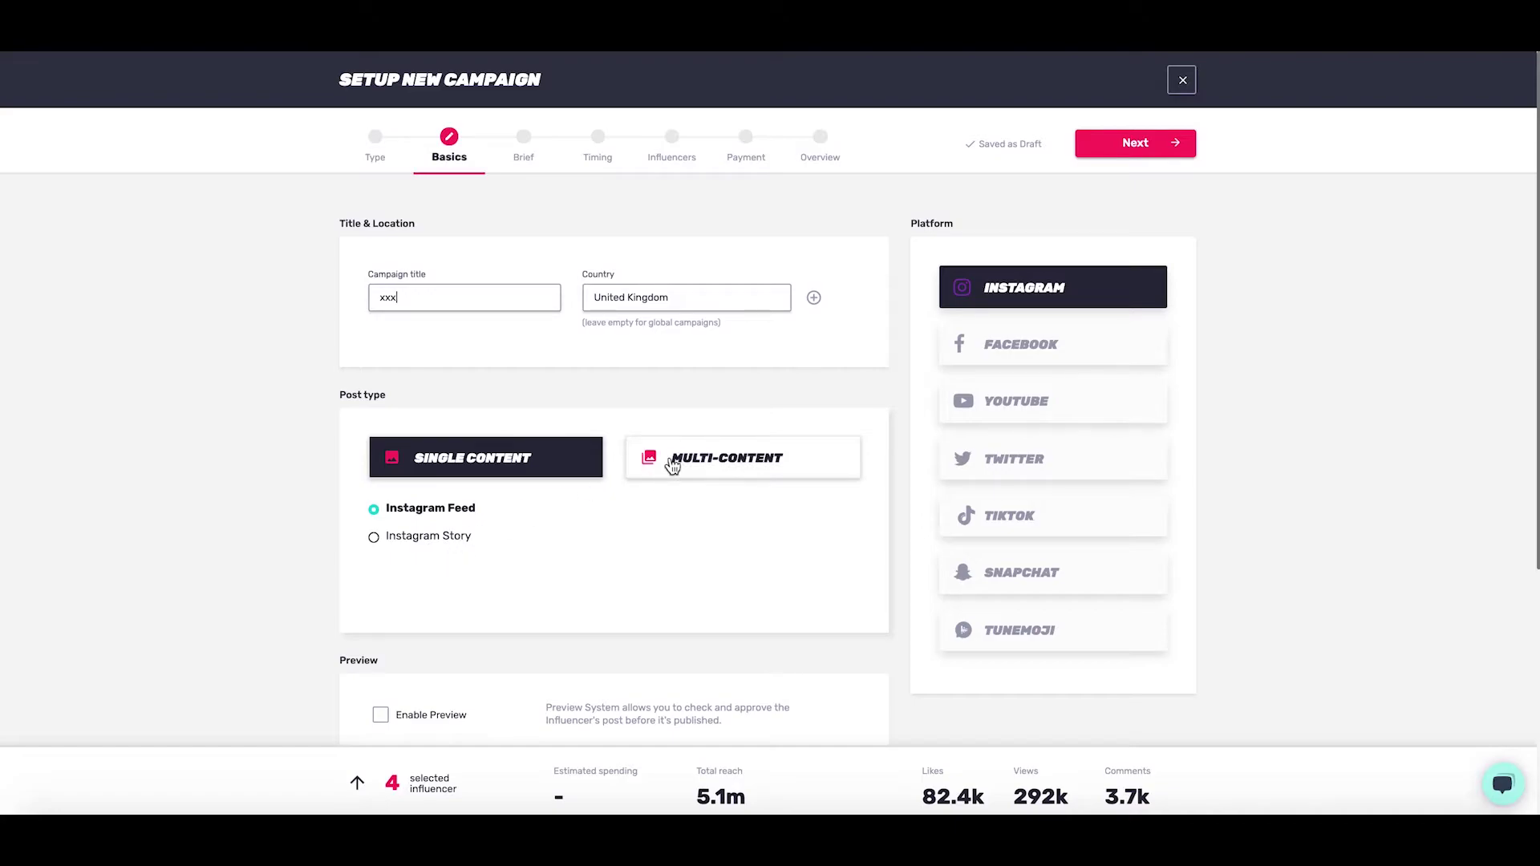
Step: Keep the Single Content post type, enable Preview, and move to the Brief step
{"action": "left_click", "coordinate": [674, 464]}
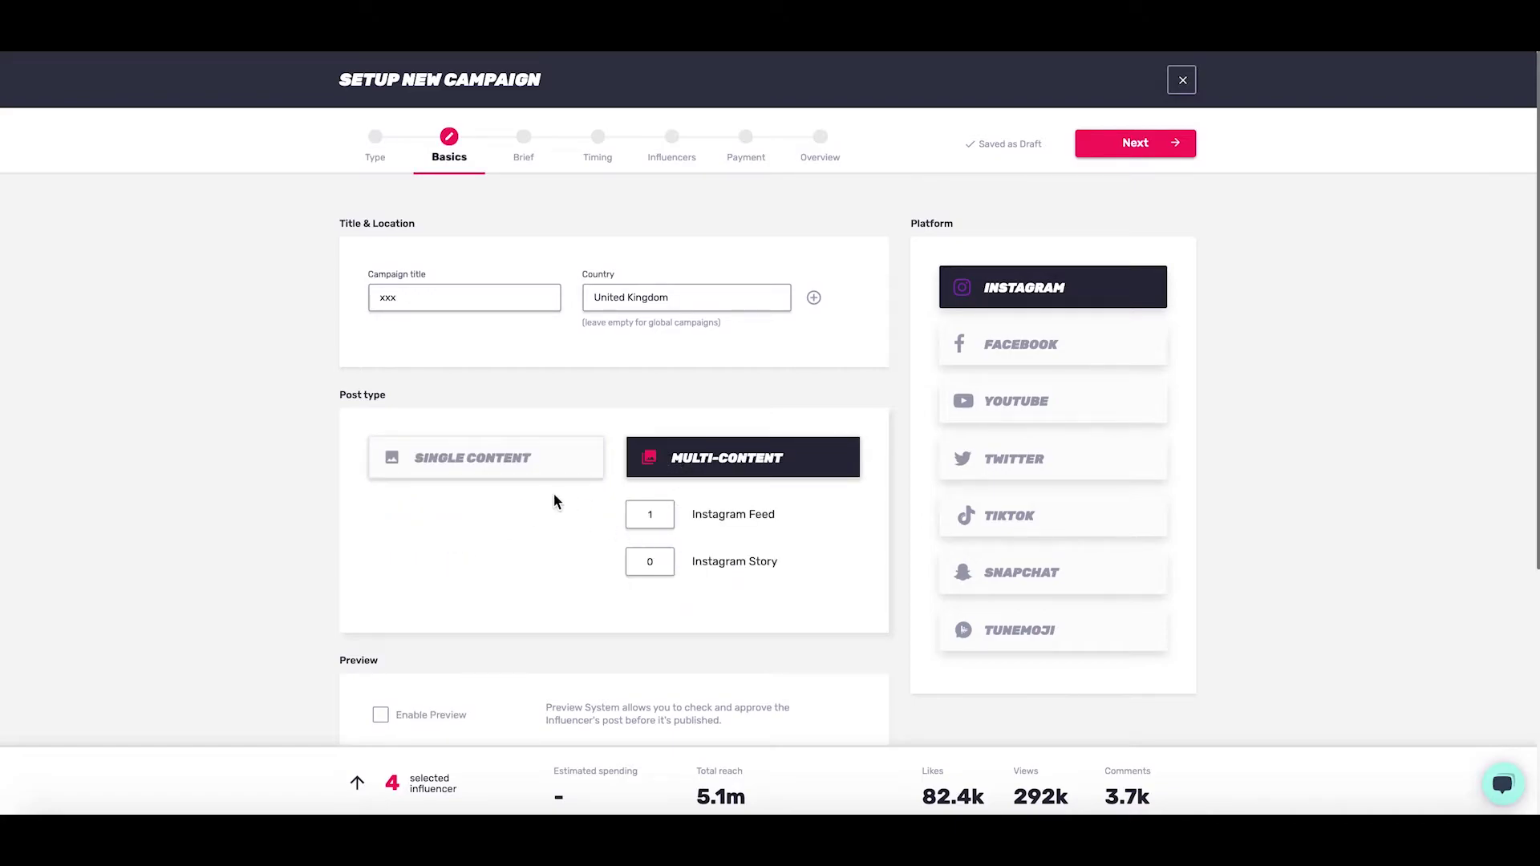
{"action": "left_click", "coordinate": [537, 457]}
{"action": "scroll", "coordinate": [507, 600], "scroll_direction": "down", "scroll_amount": 3}
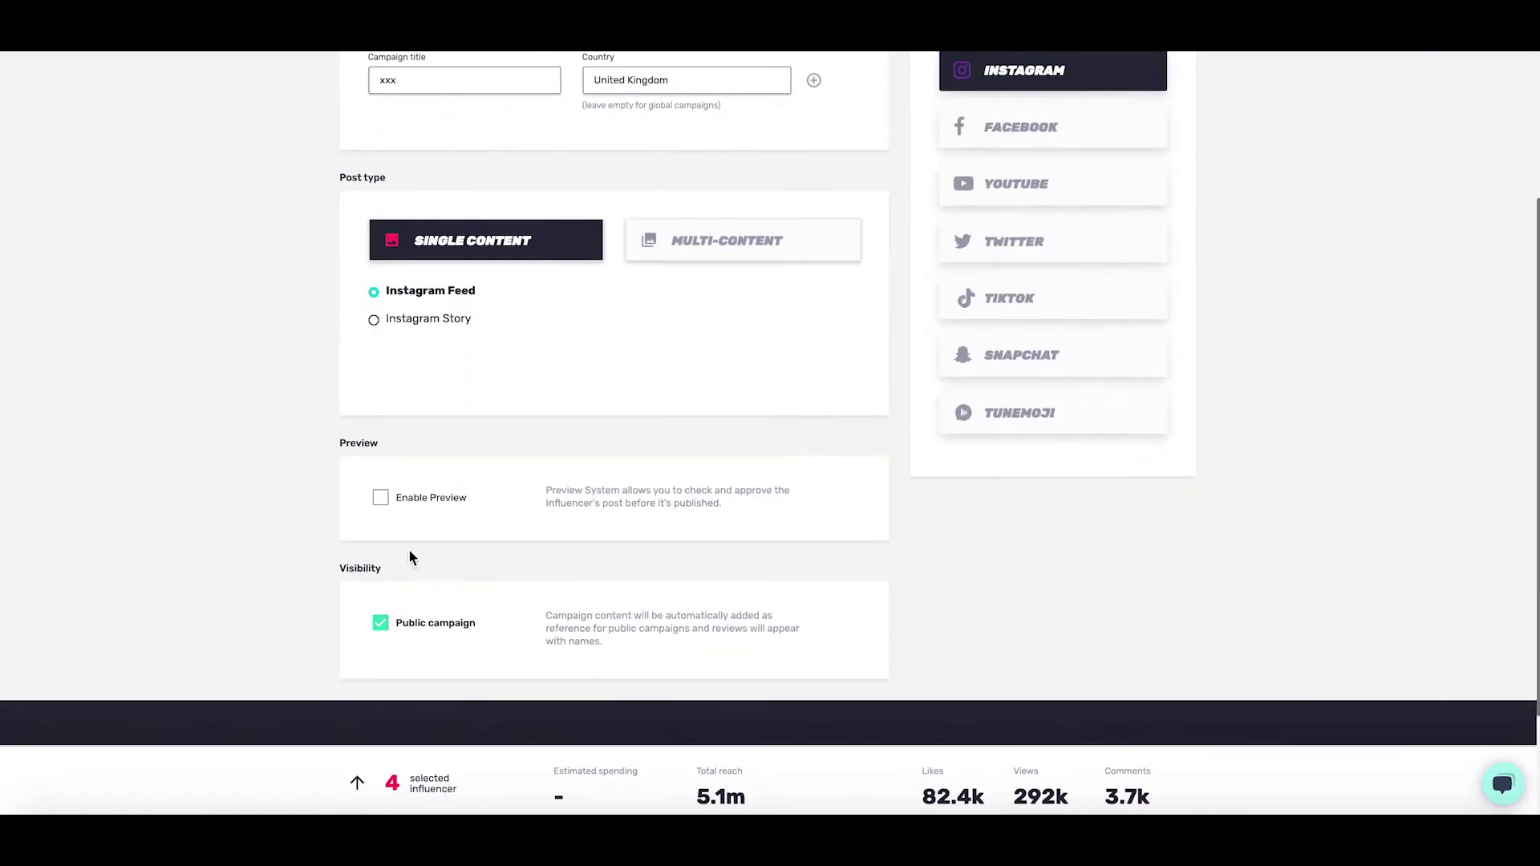
{"action": "left_click", "coordinate": [379, 500]}
{"action": "scroll", "coordinate": [267, 459], "scroll_direction": "up", "scroll_amount": 3}
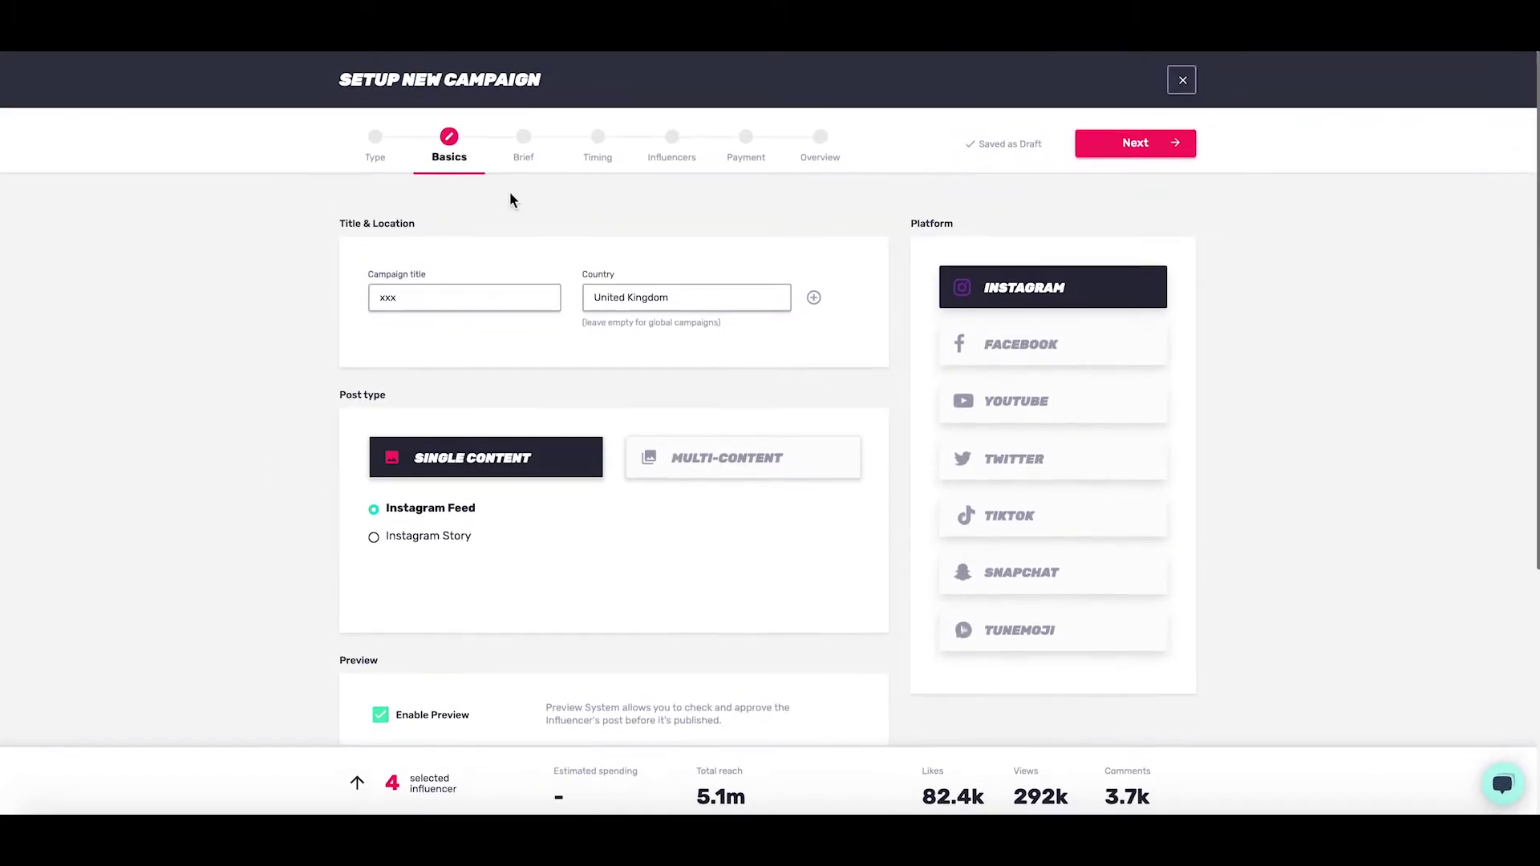
{"action": "left_click", "coordinate": [526, 152]}
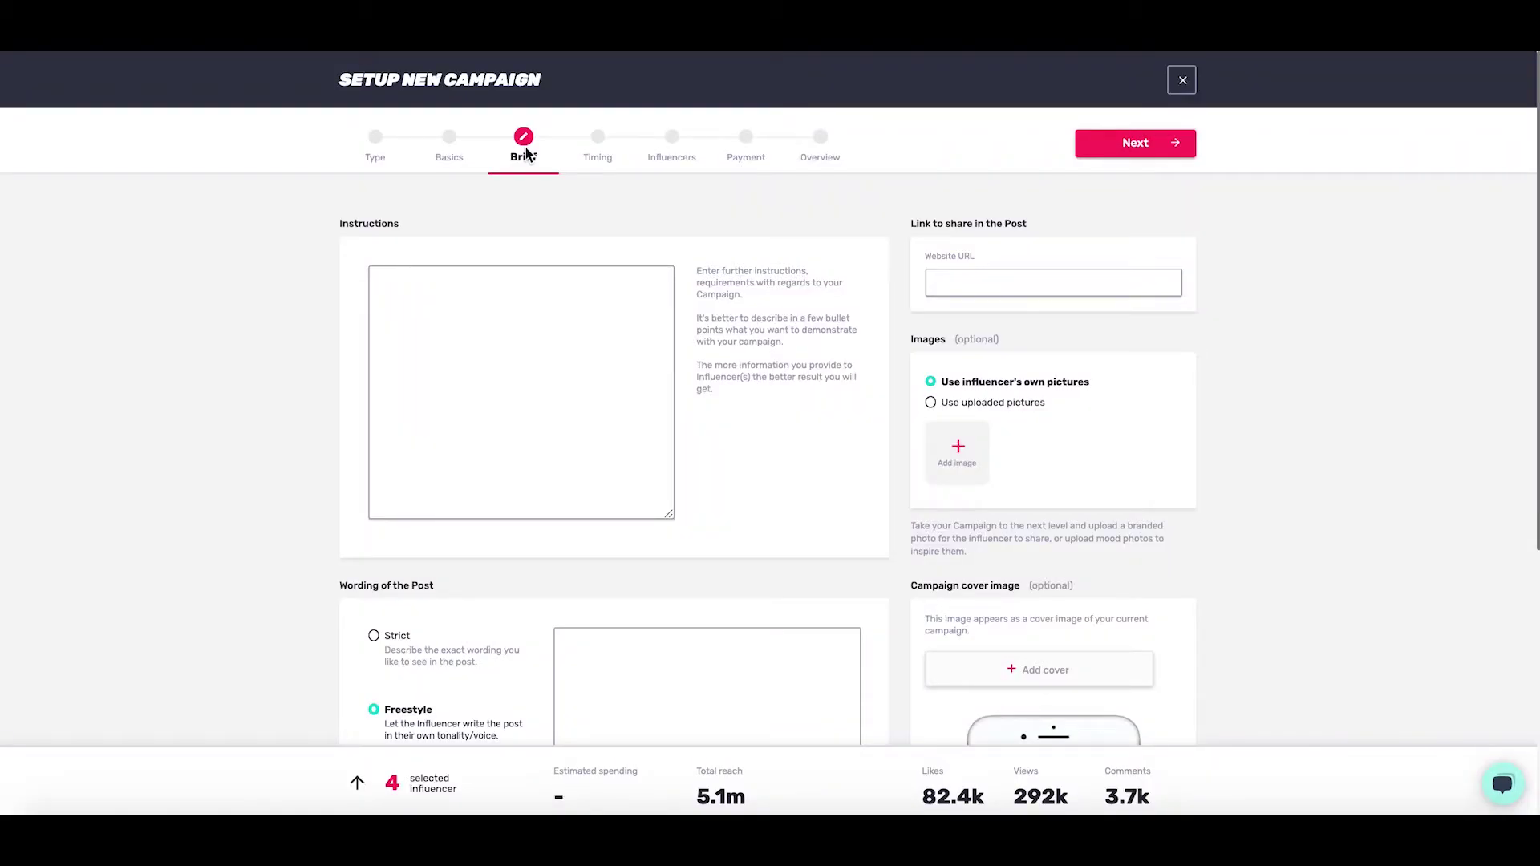
Step: Enter 'xx' as the campaign instructions and 'x' as the website URL
{"action": "left_click", "coordinate": [463, 331]}
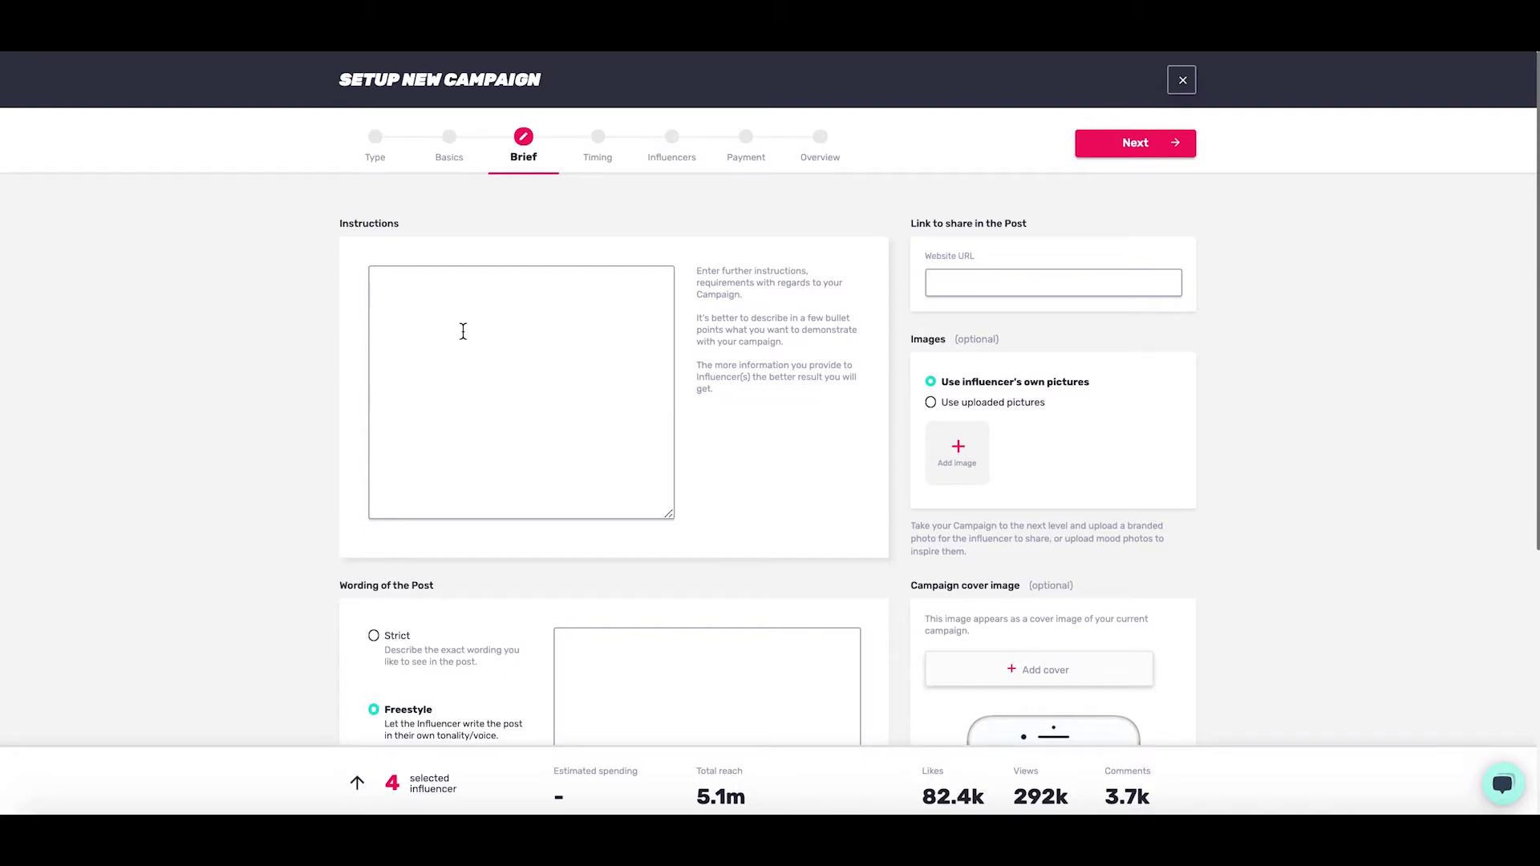
{"action": "type", "text": "xxx"}
{"action": "left_click", "coordinate": [991, 285]}
{"action": "type", "text": "x"}
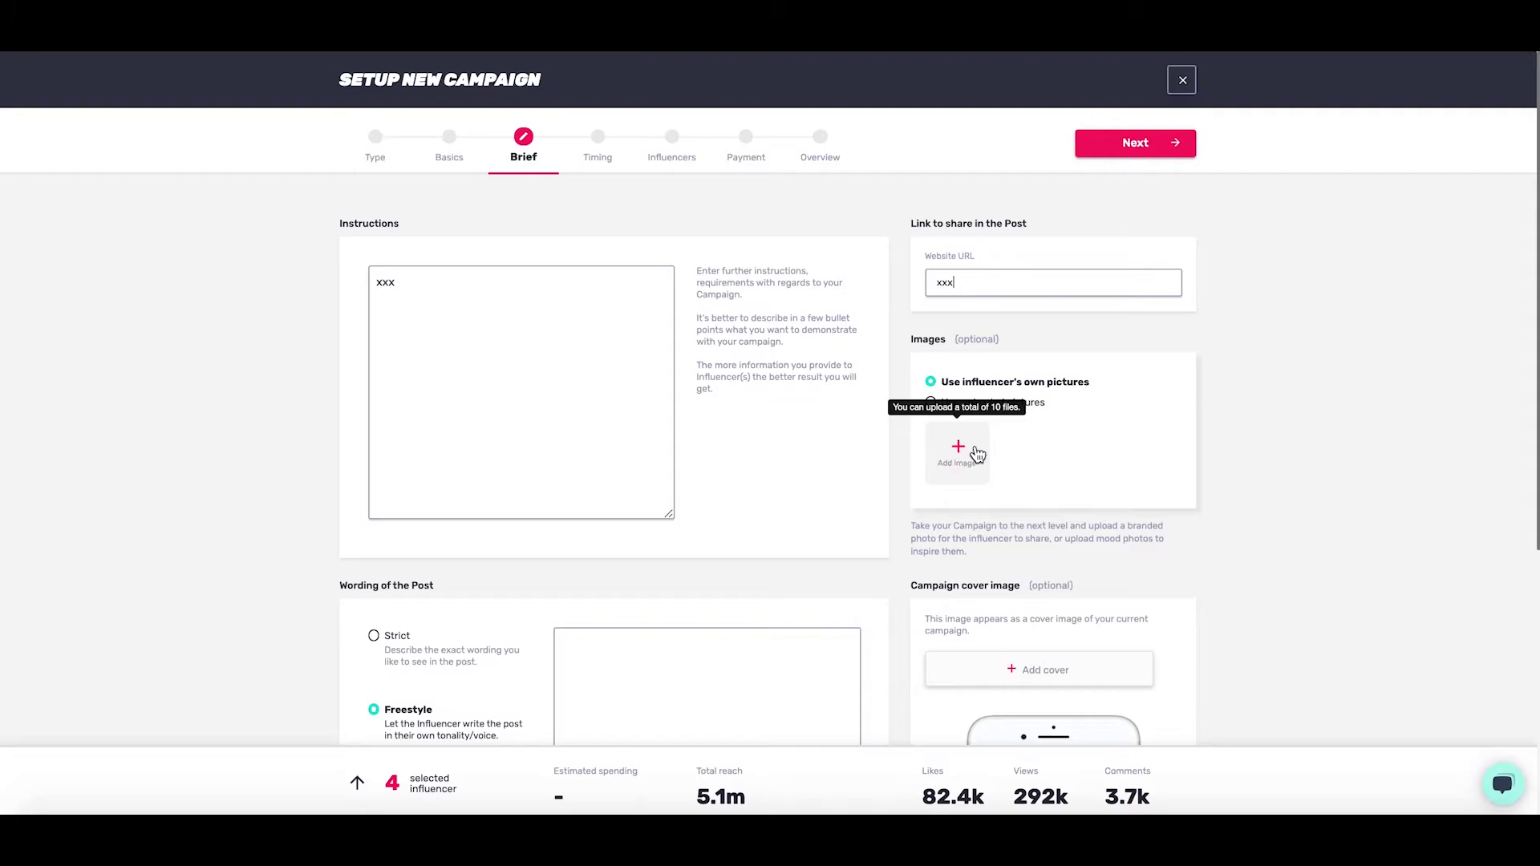
Step: Write 'xxxx' as the post wording, set it to Freestyle, and go to Timing
{"action": "scroll", "coordinate": [1007, 546], "scroll_direction": "down", "scroll_amount": 2}
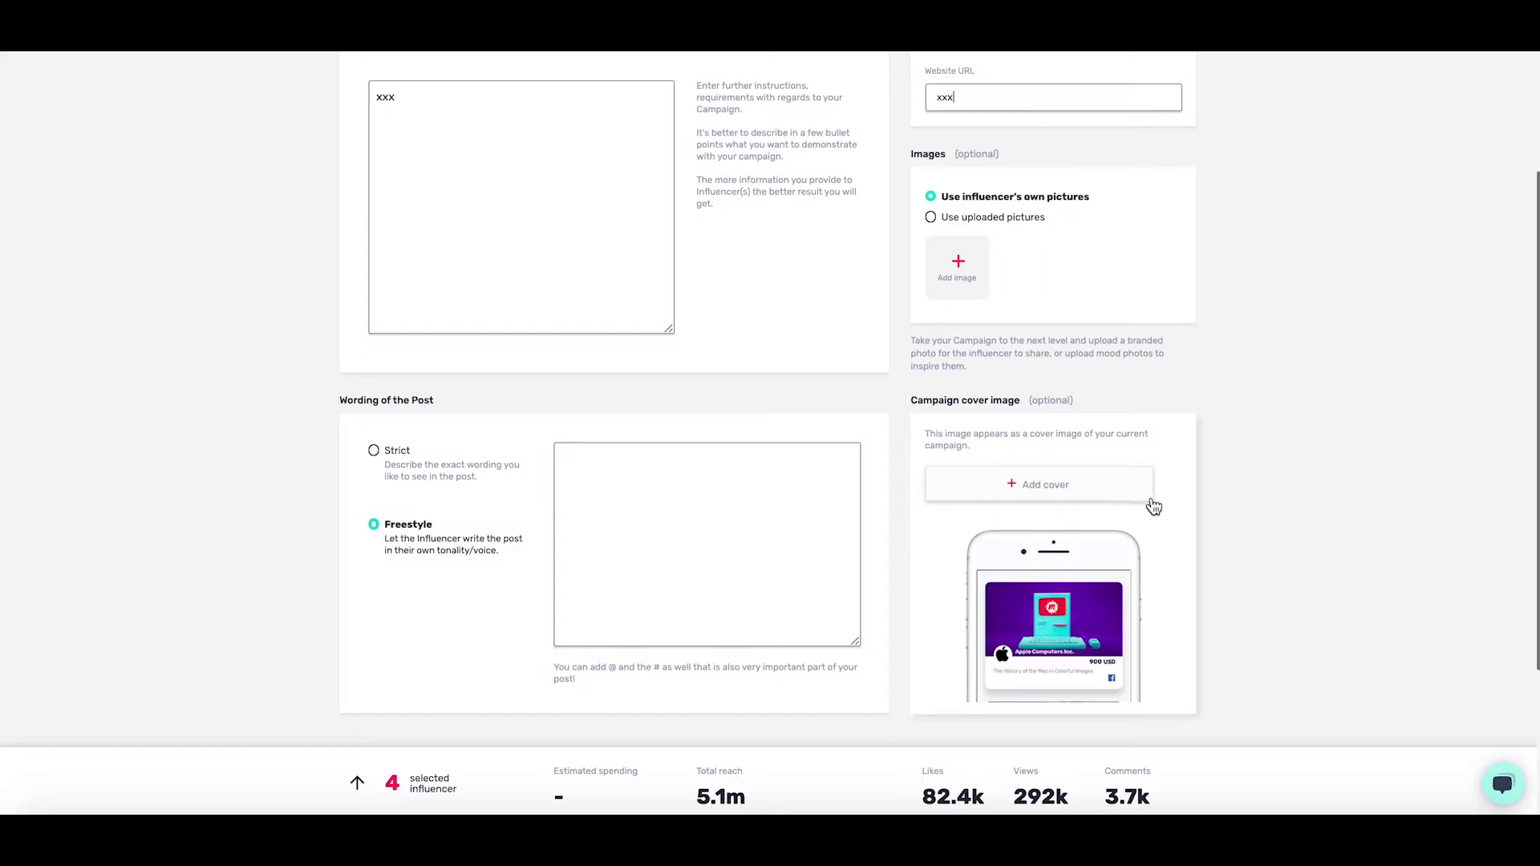
{"action": "left_click", "coordinate": [646, 501]}
{"action": "type", "text": "xxxx"}
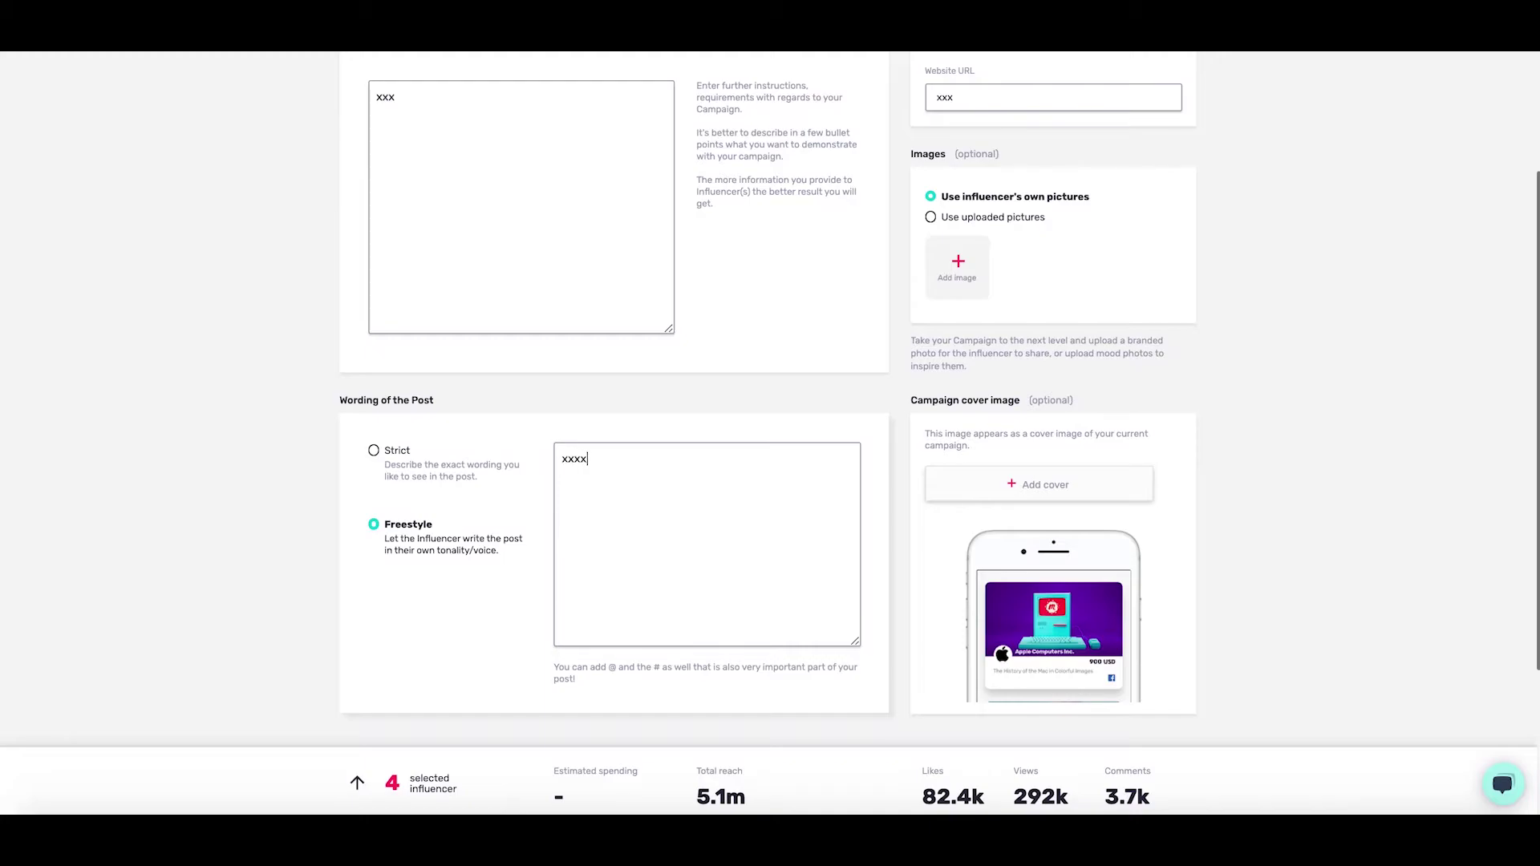
{"action": "left_click", "coordinate": [401, 460]}
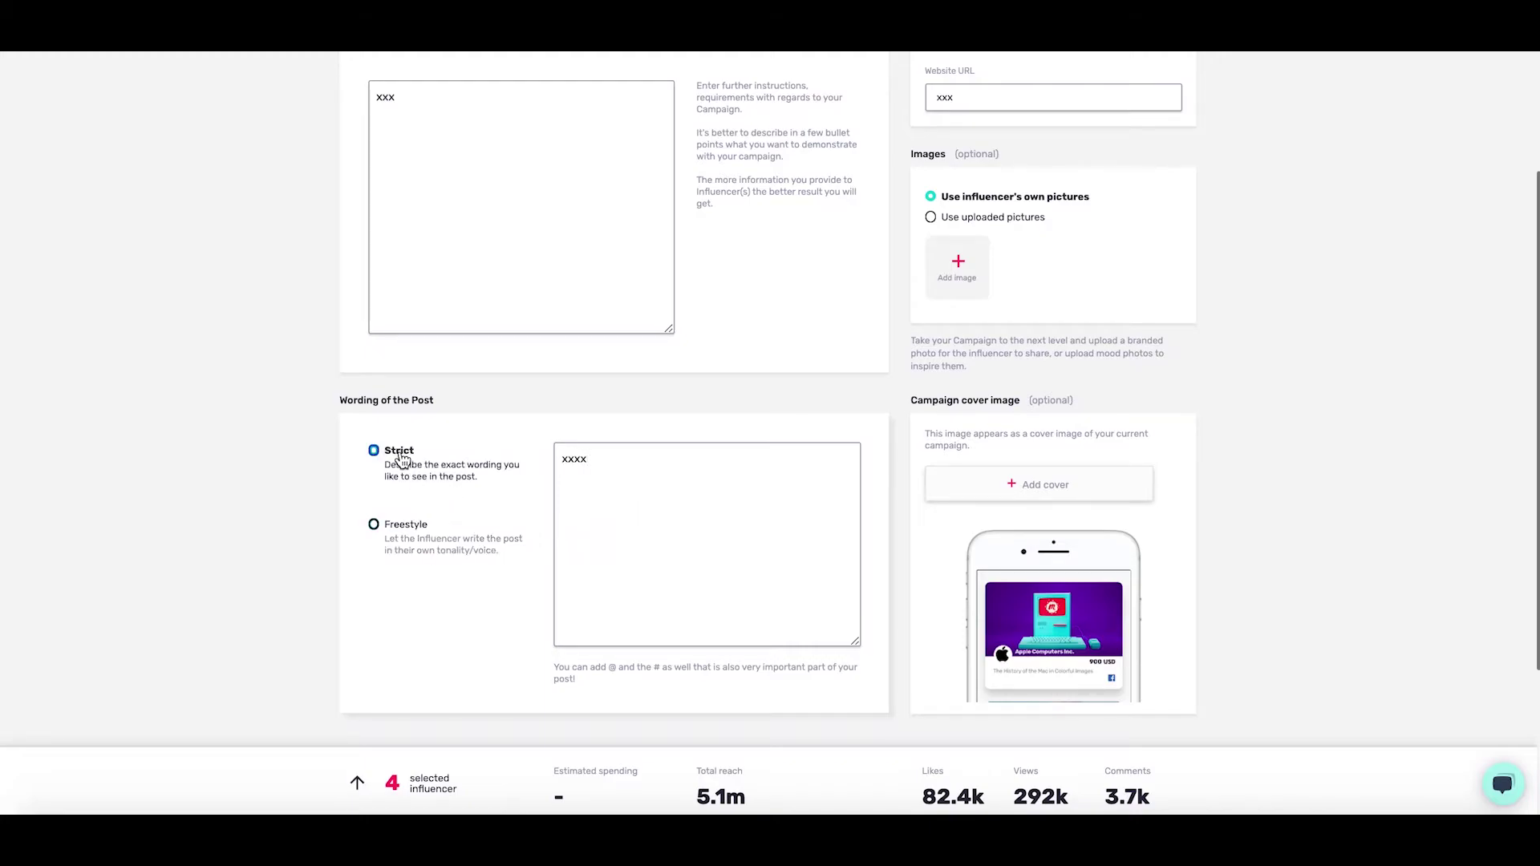
{"action": "left_click", "coordinate": [423, 539]}
{"action": "scroll", "coordinate": [614, 413], "scroll_direction": "up", "scroll_amount": 3}
{"action": "left_click", "coordinate": [594, 153]}
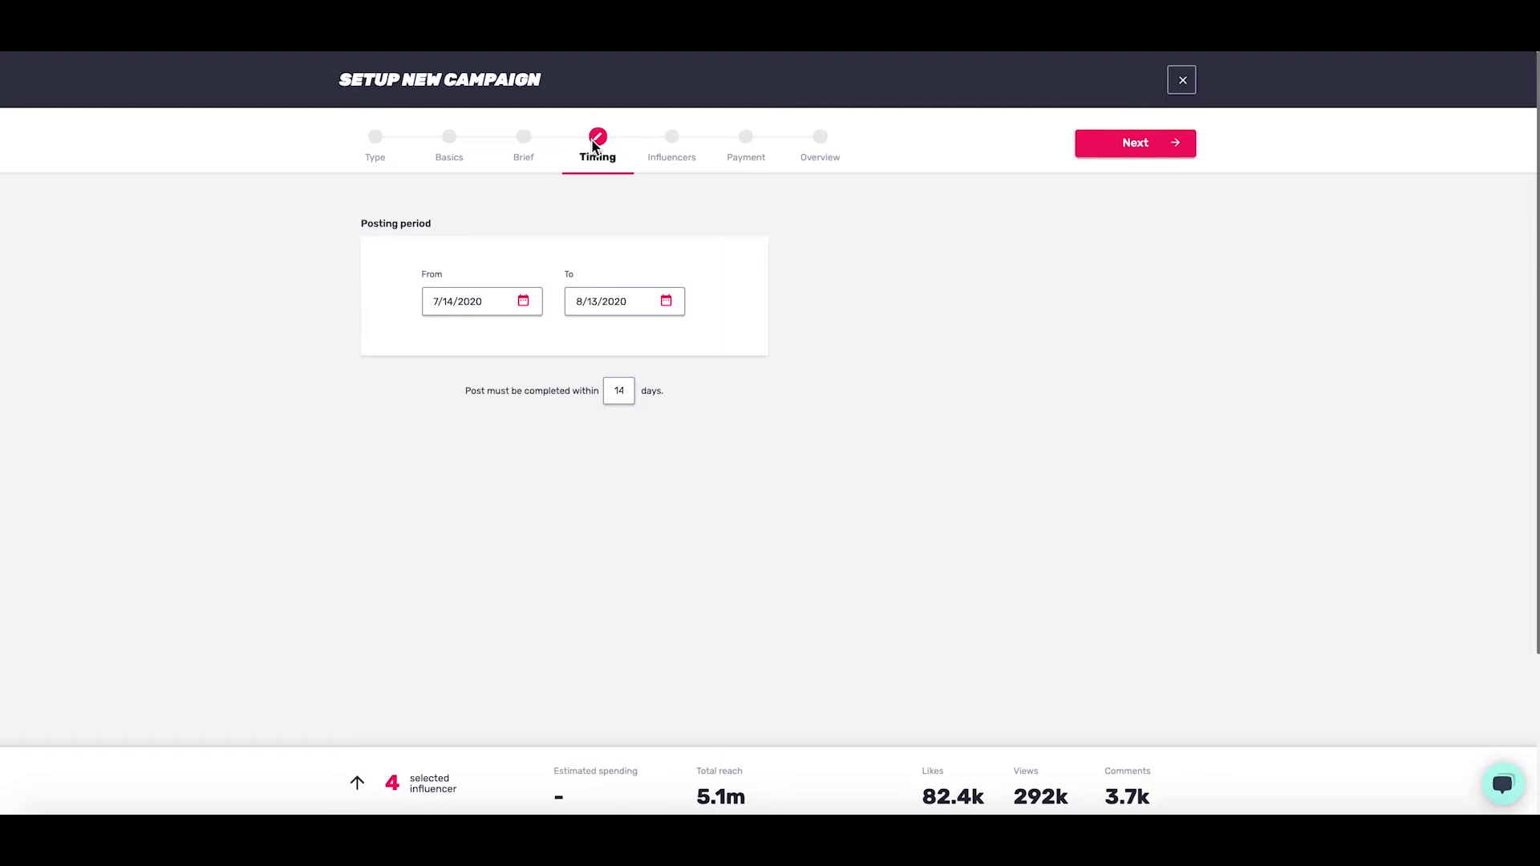
Step: Drop one influencer from the selected list, leaving three with 3.4m reach, then go to Payment
{"action": "left_click", "coordinate": [667, 141]}
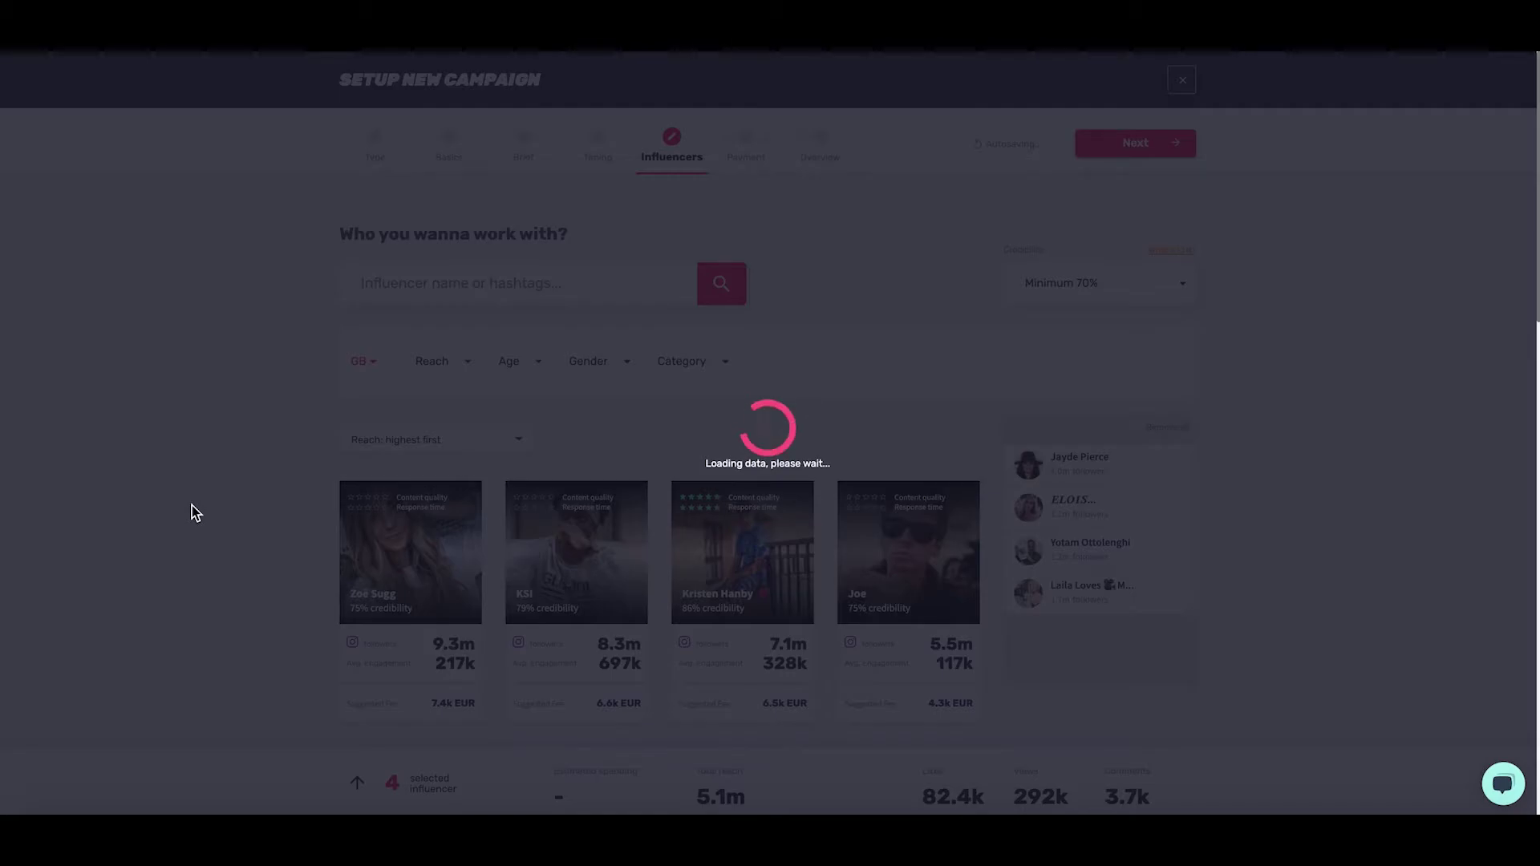
{"action": "scroll", "coordinate": [194, 574], "scroll_direction": "down", "scroll_amount": 2}
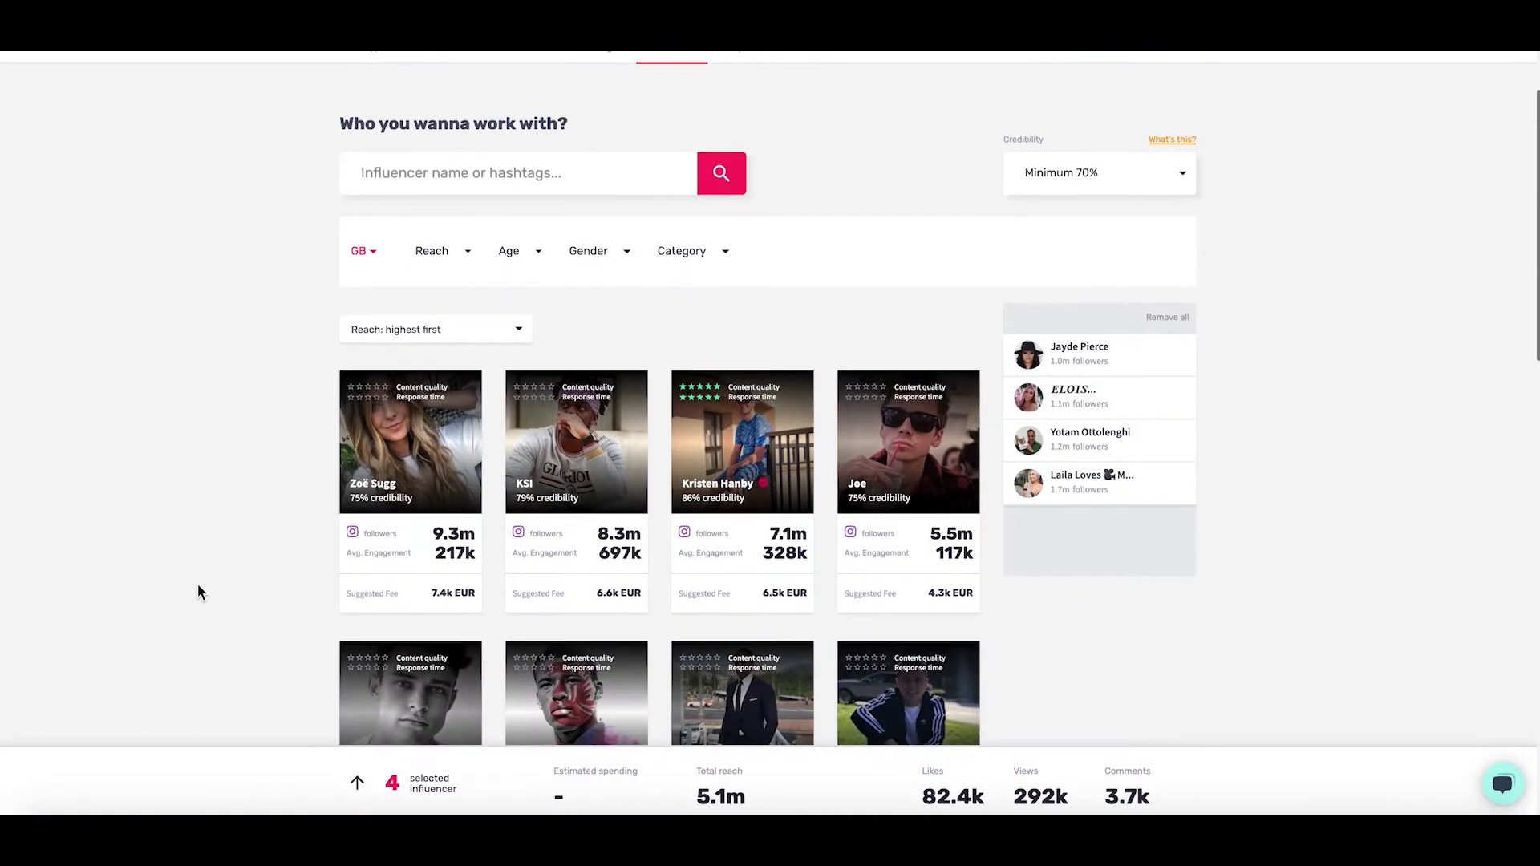
{"action": "left_click", "coordinate": [1181, 487]}
{"action": "scroll", "coordinate": [817, 657], "scroll_direction": "down", "scroll_amount": 3}
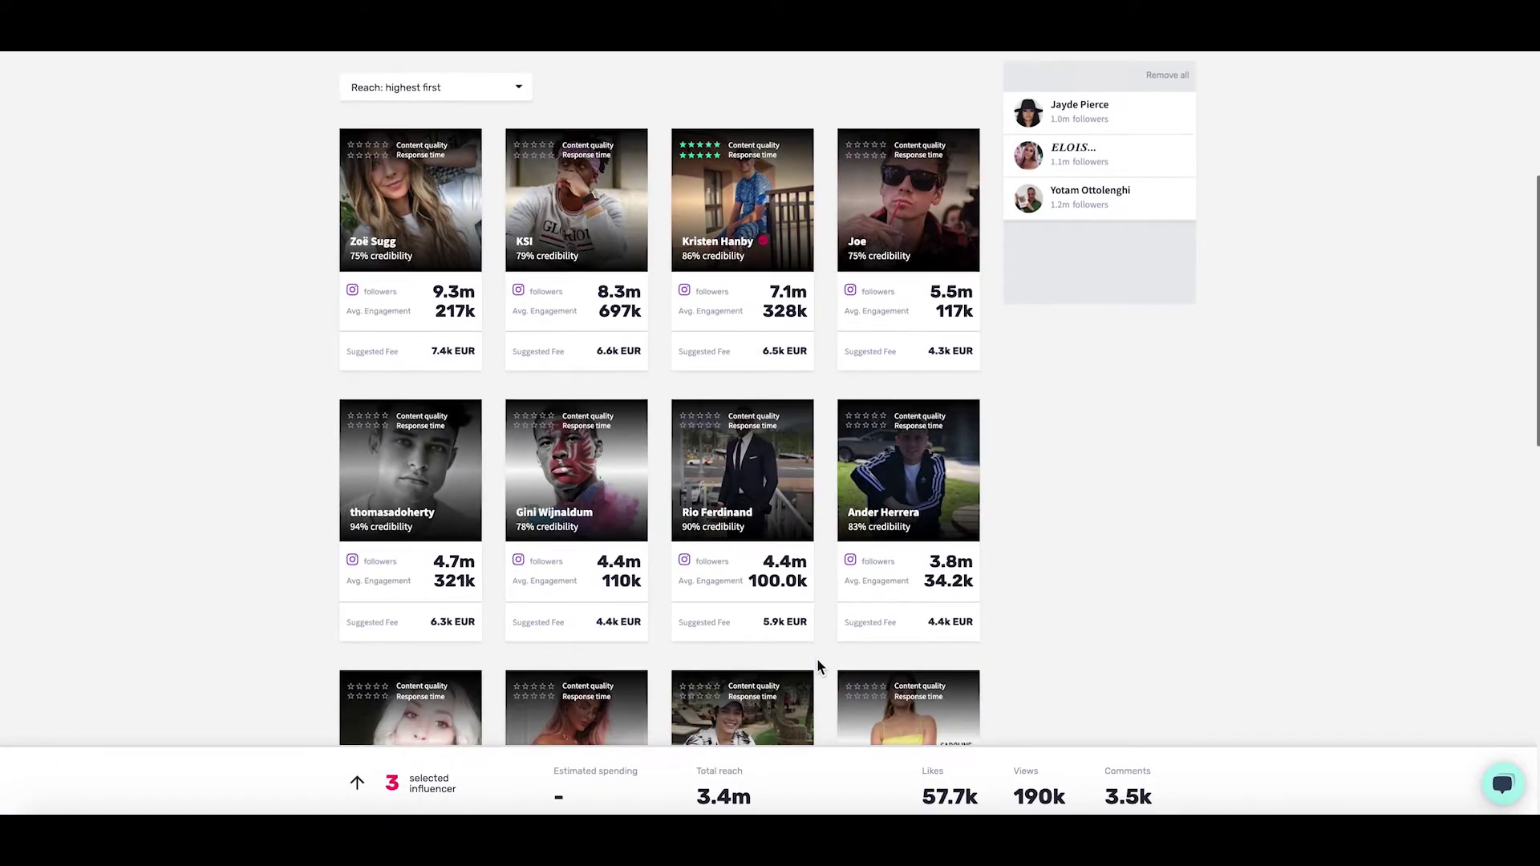
{"action": "scroll", "coordinate": [817, 666], "scroll_direction": "up", "scroll_amount": 3}
{"action": "scroll", "coordinate": [267, 369], "scroll_direction": "up", "scroll_amount": 2}
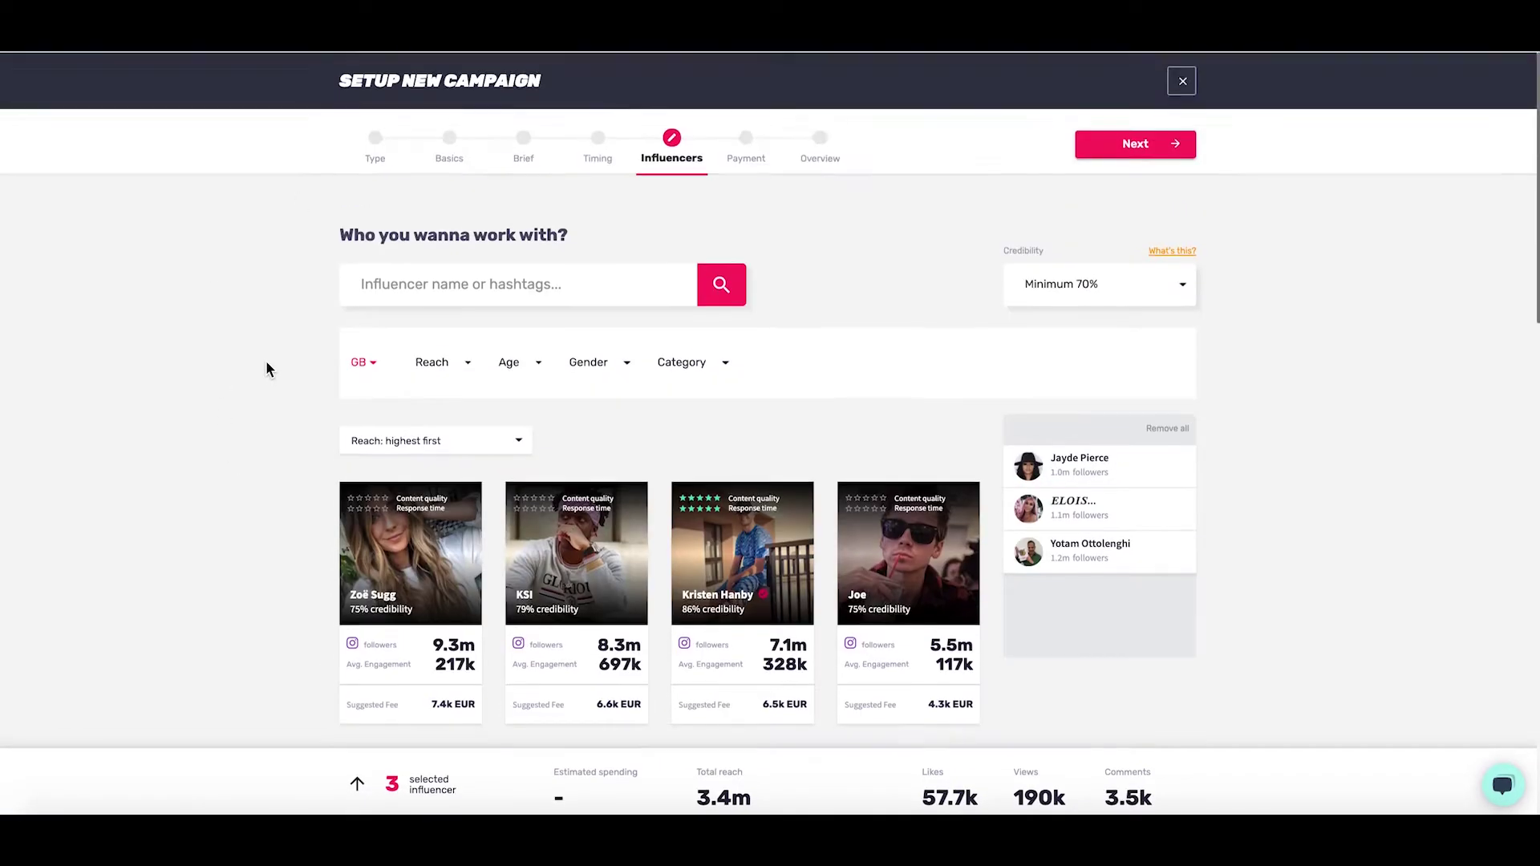
{"action": "left_click", "coordinate": [748, 144]}
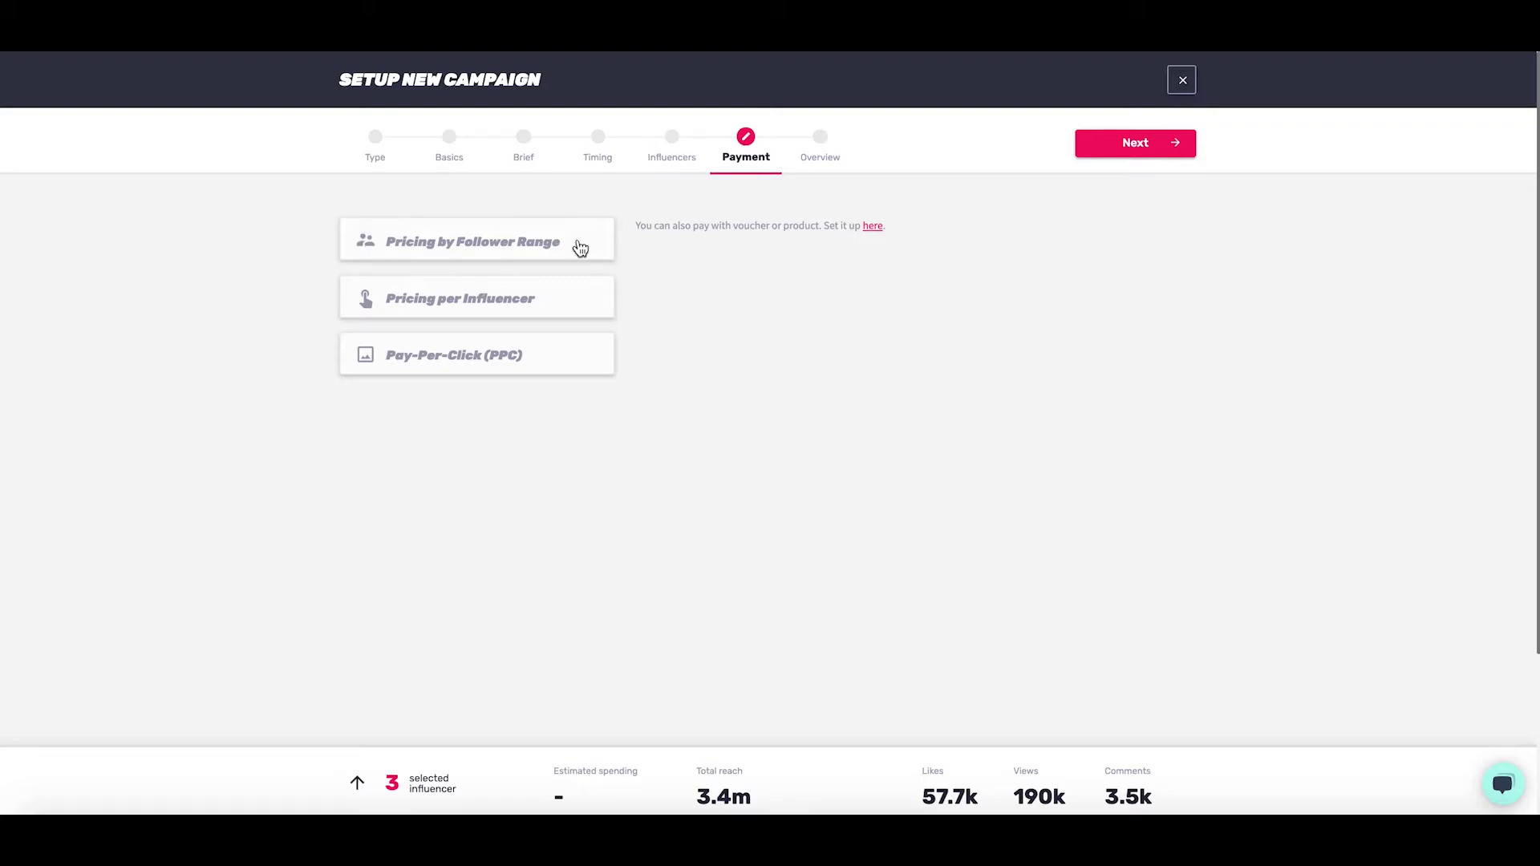
Step: Use follower-range pricing with a 1,000 budget and tier prices 23, 5 and 400
{"action": "left_click", "coordinate": [515, 239]}
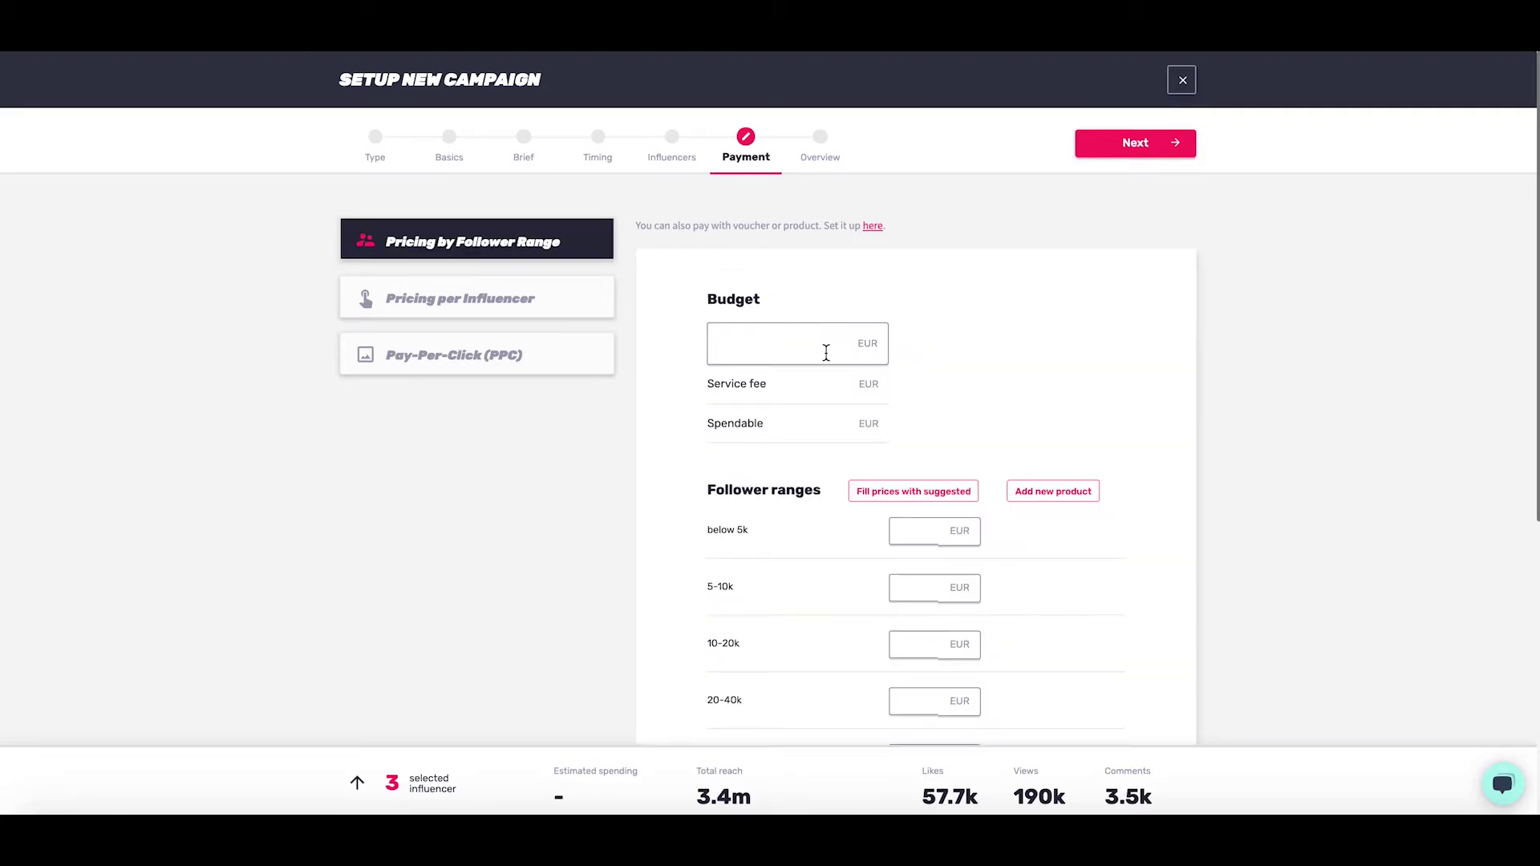
{"action": "type", "text": "1,000"}
{"action": "scroll", "coordinate": [880, 562], "scroll_direction": "down", "scroll_amount": 2}
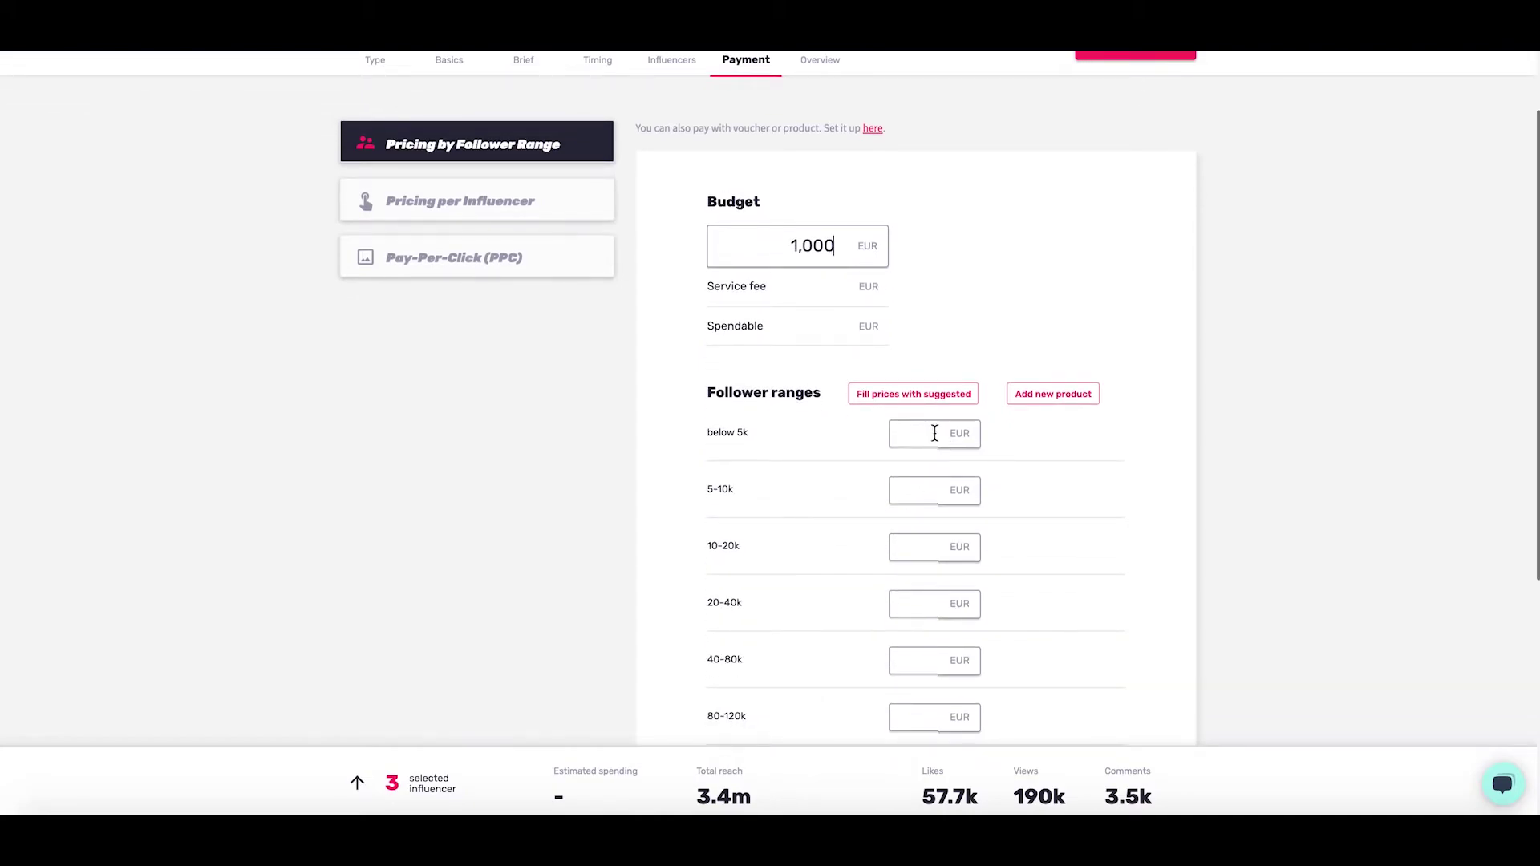
{"action": "left_click", "coordinate": [927, 433]}
{"action": "type", "text": "23"}
{"action": "left_click", "coordinate": [924, 488]}
{"action": "type", "text": "56"}
{"action": "left_click", "coordinate": [922, 549]}
{"action": "type", "text": "400"}
{"action": "left_click", "coordinate": [919, 603]}
{"action": "type", "text": "5"}
Step: Switch to per-influencer pricing, showing fees of 520, 400 and 560 EUR
{"action": "scroll", "coordinate": [592, 546], "scroll_direction": "down", "scroll_amount": 2}
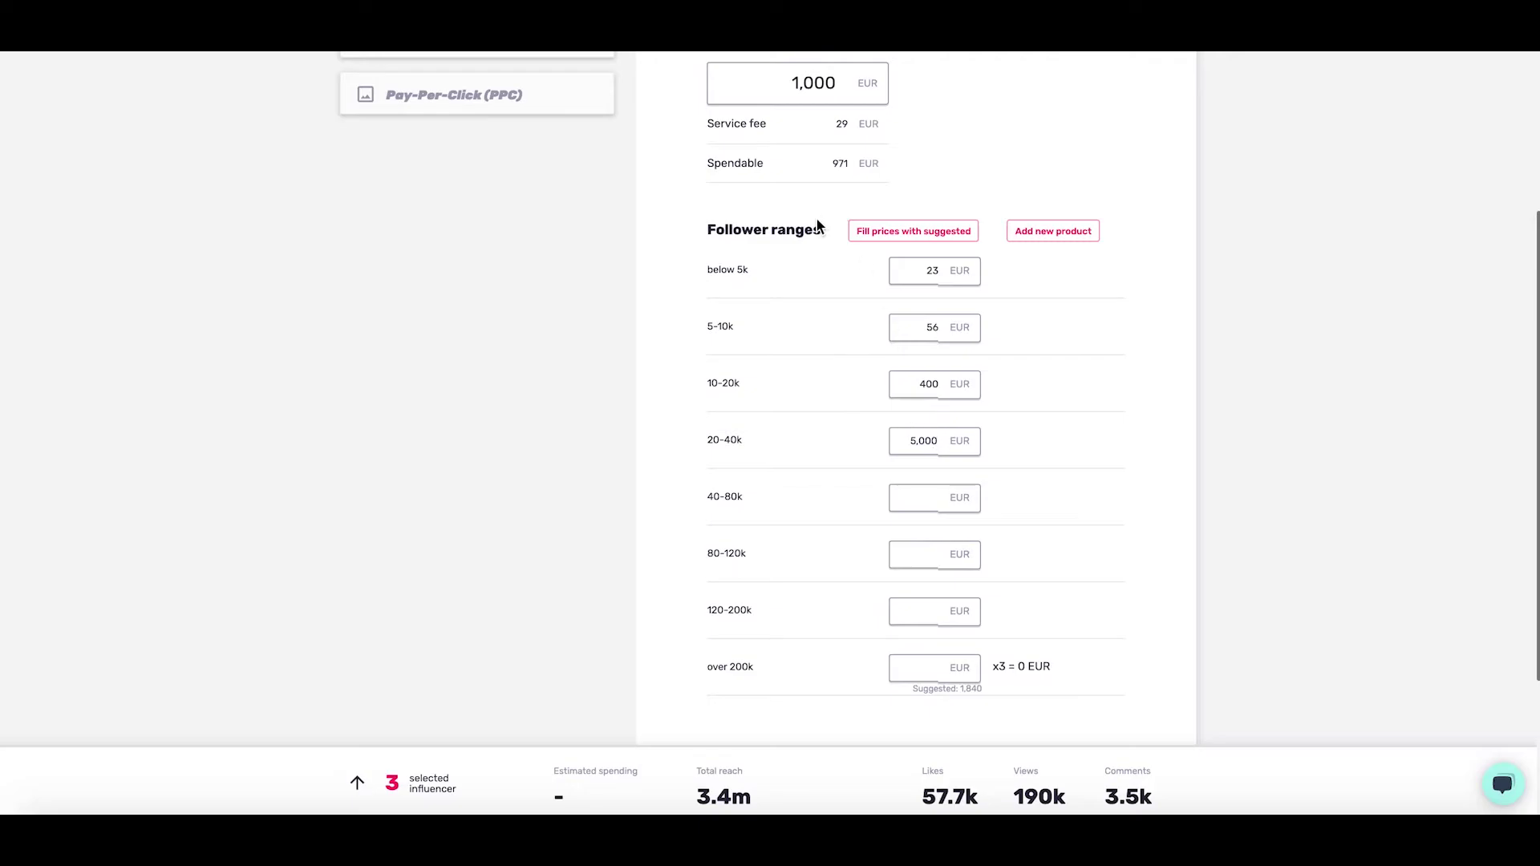
{"action": "scroll", "coordinate": [820, 662], "scroll_direction": "down", "scroll_amount": 1}
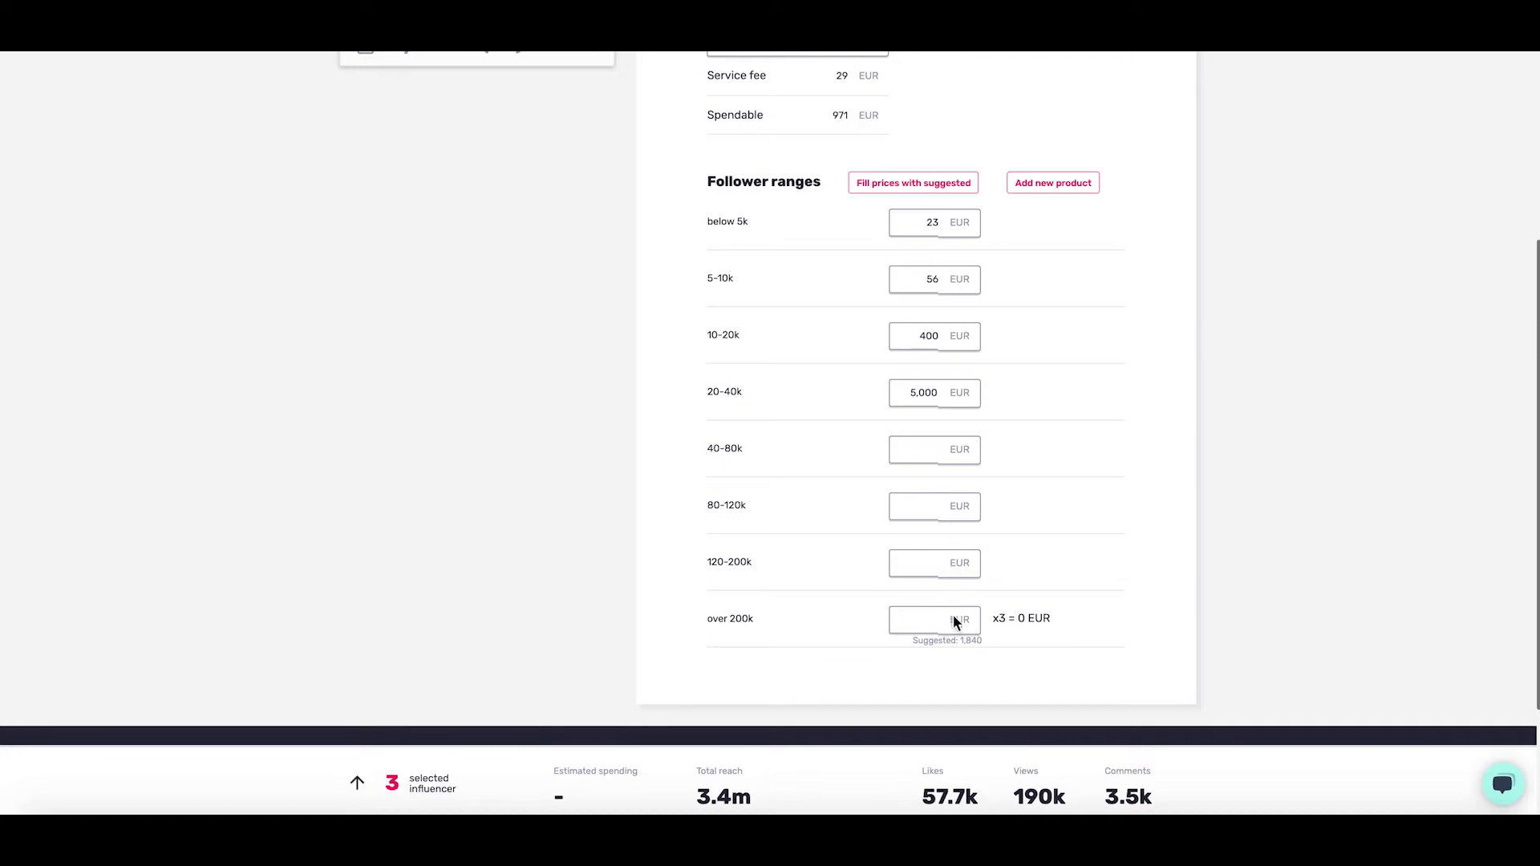
{"action": "scroll", "coordinate": [687, 401], "scroll_direction": "up", "scroll_amount": 4}
{"action": "left_click", "coordinate": [430, 299]}
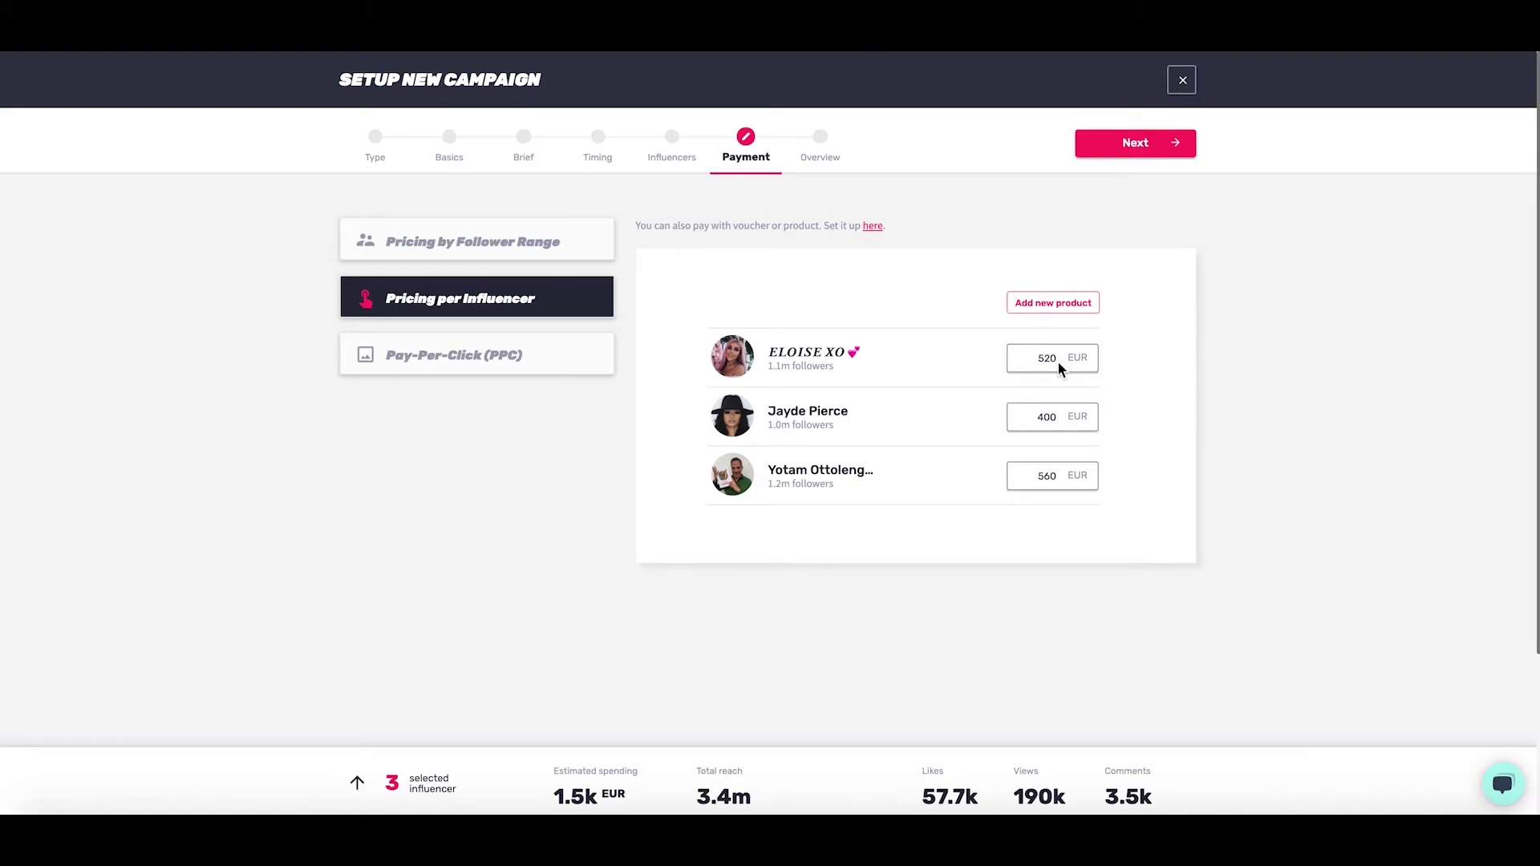
Step: Replace the first influencer's 520 EUR fee with 400, choose PPC Amount, and open Overview
{"action": "left_click_drag", "start_coordinate": [1036, 362], "coordinate": [1064, 367]}
{"action": "type", "text": "400"}
{"action": "left_click", "coordinate": [505, 355]}
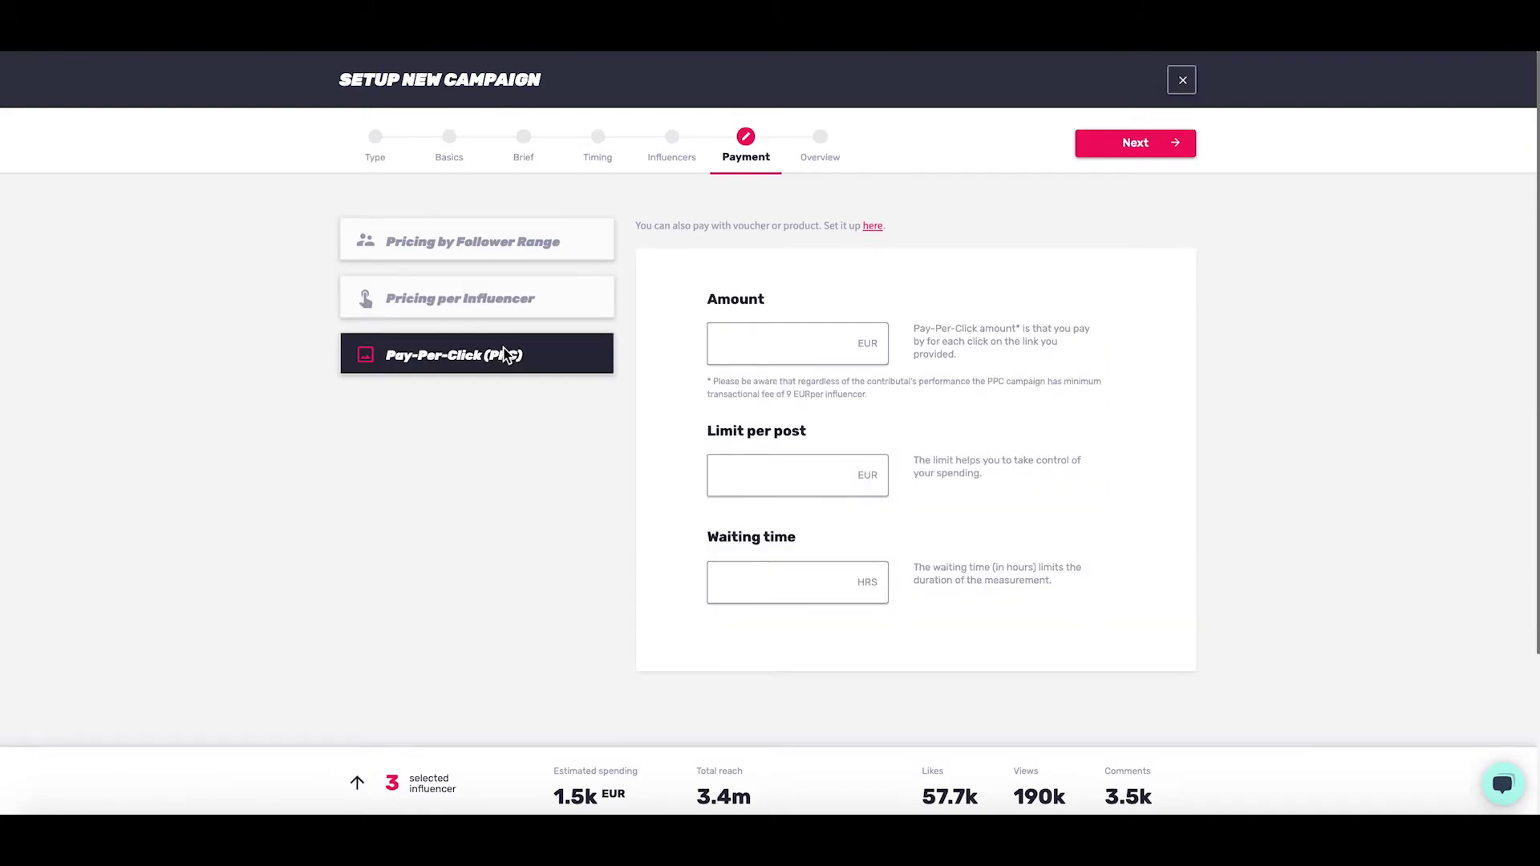
{"action": "left_click", "coordinate": [798, 343]}
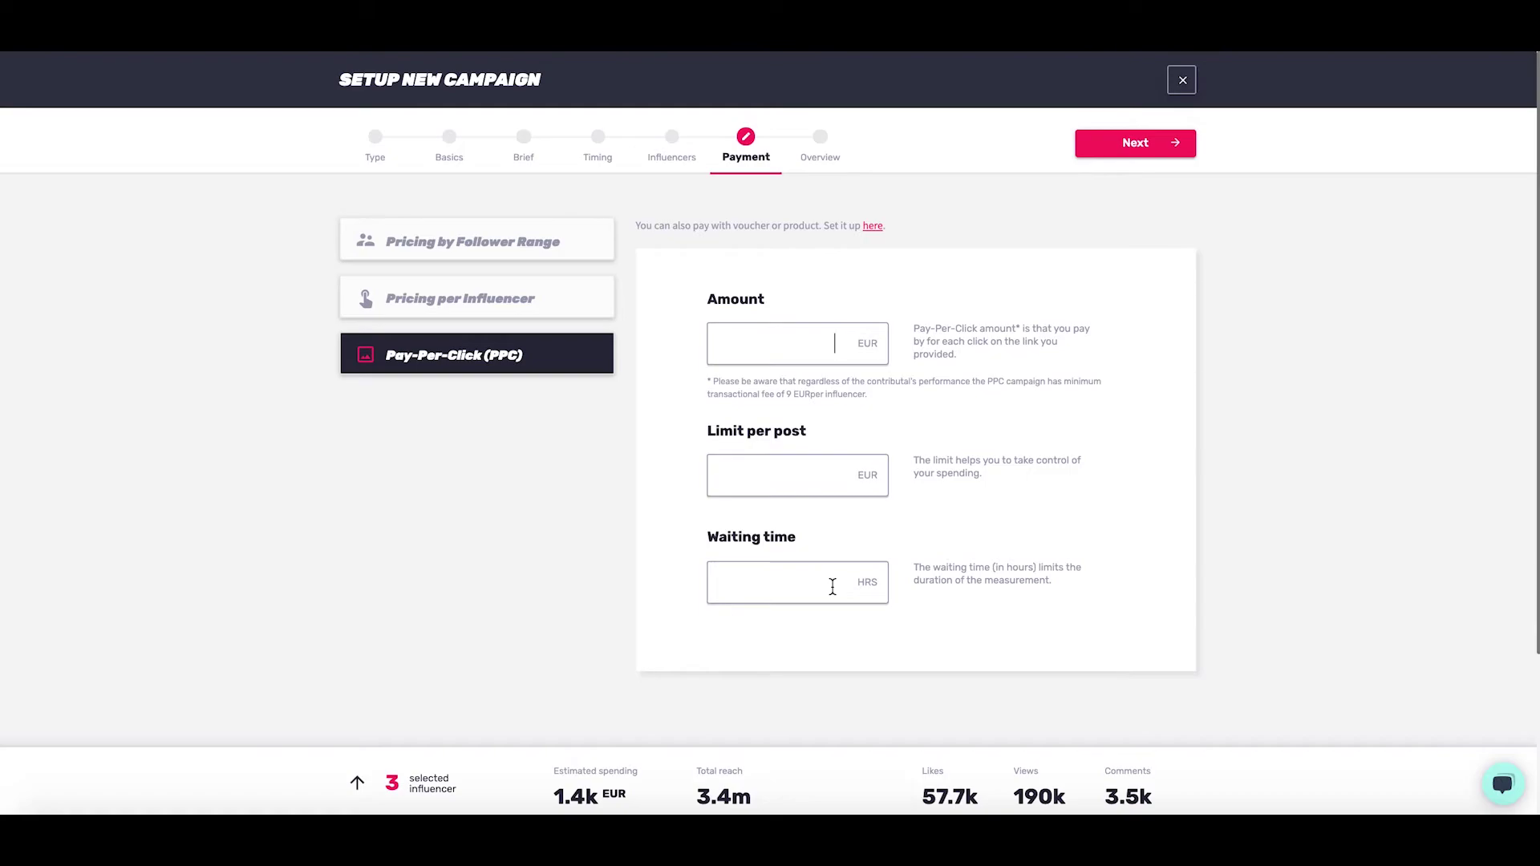
{"action": "left_click", "coordinate": [820, 137]}
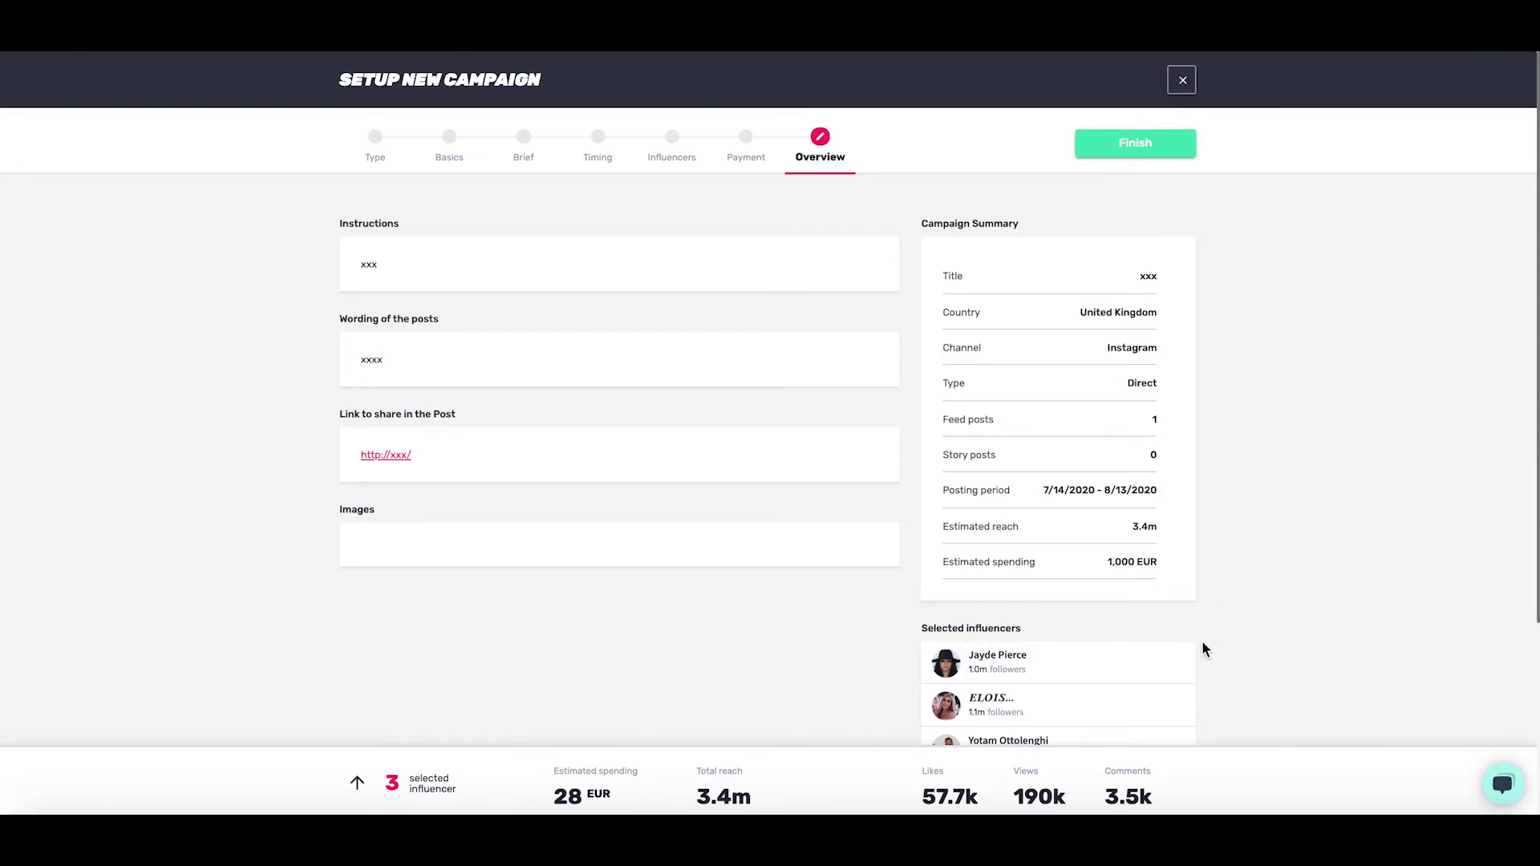
Step: Scroll down the campaign Overview page and back up to review the summary
{"action": "scroll", "coordinate": [1202, 649], "scroll_direction": "down", "scroll_amount": 3}
{"action": "scroll", "coordinate": [1202, 649], "scroll_direction": "up", "scroll_amount": 3}
Step: Leave the campaign setup without saving and go to Campaigns > My Campaigns
{"action": "left_click", "coordinate": [1183, 80]}
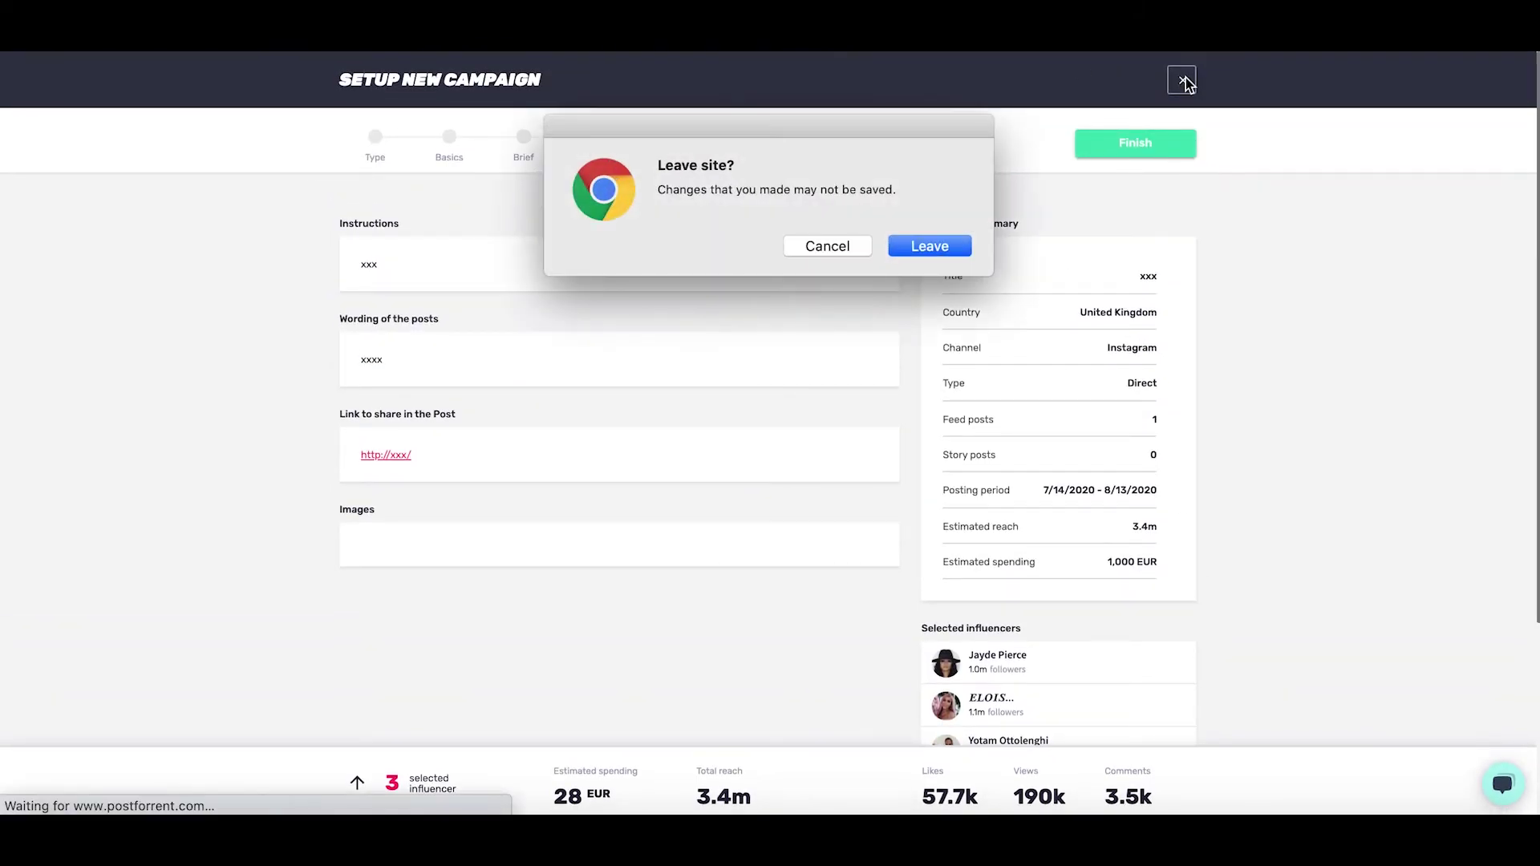
{"action": "left_click", "coordinate": [931, 246]}
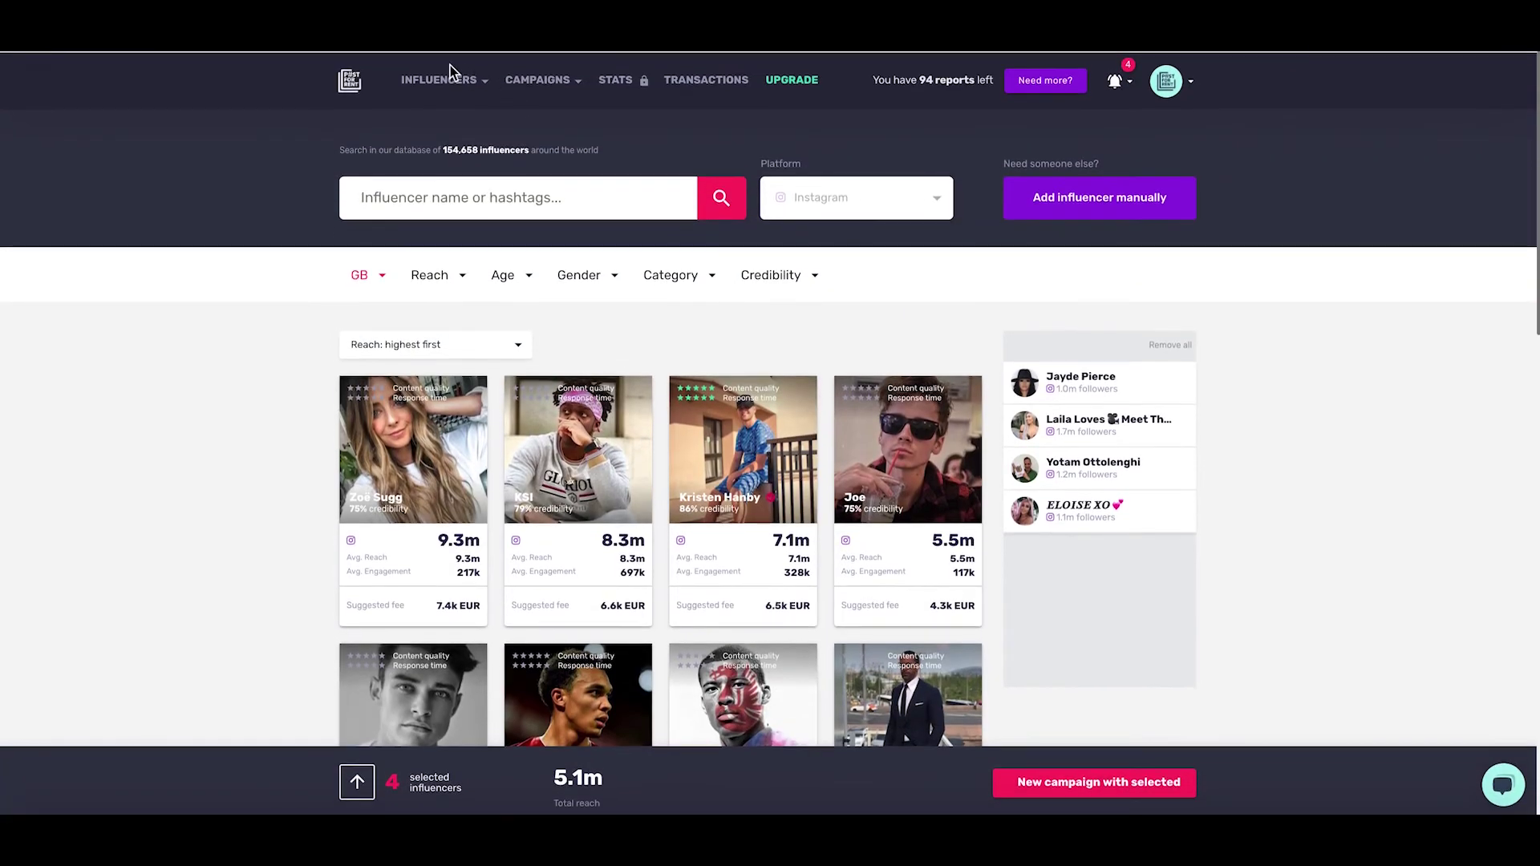
{"action": "left_click", "coordinate": [582, 90]}
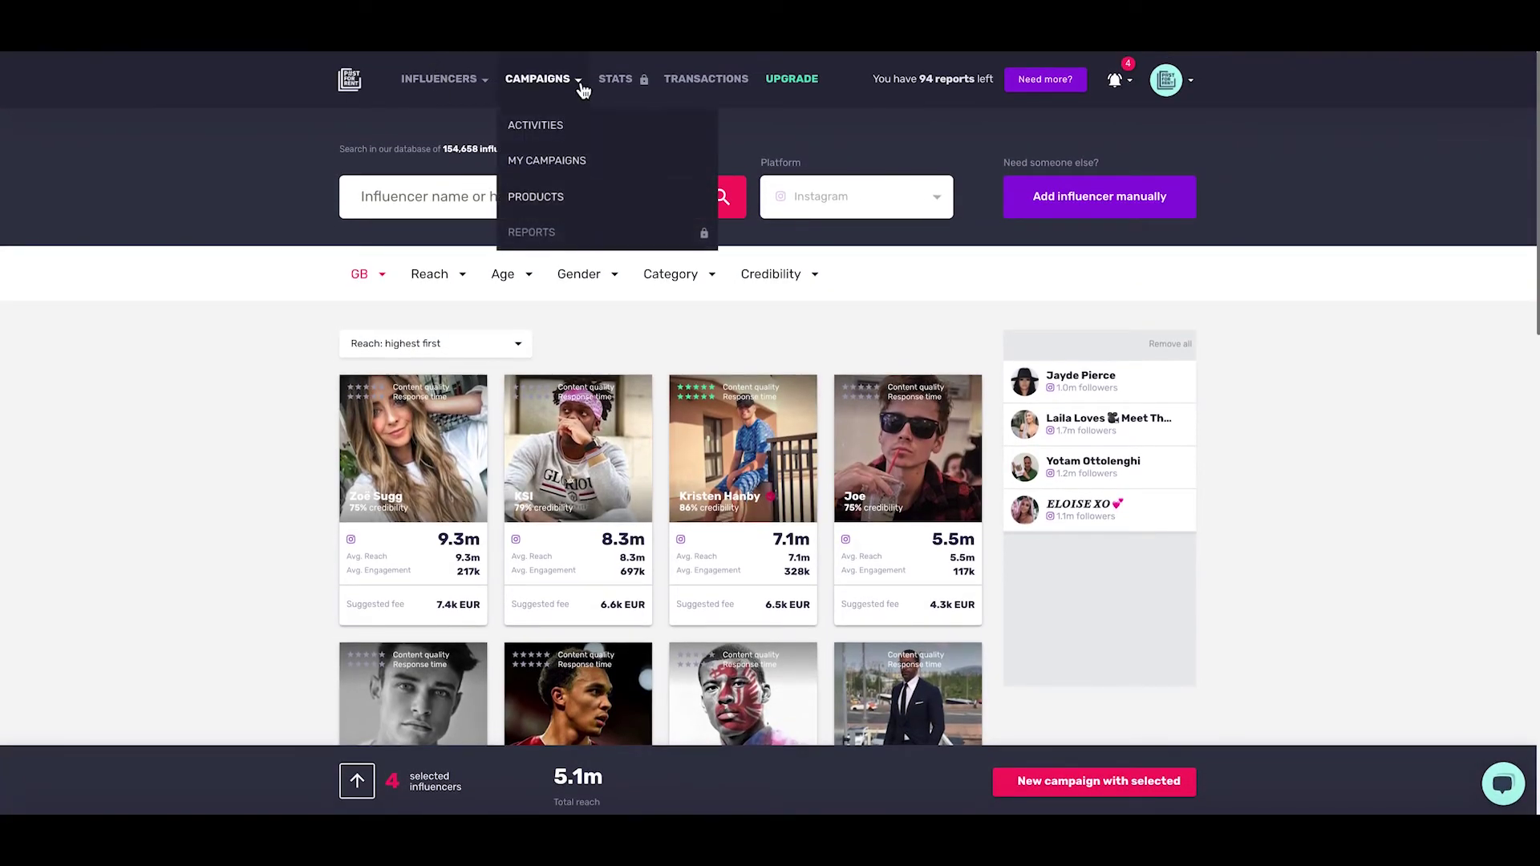
{"action": "left_click", "coordinate": [557, 159]}
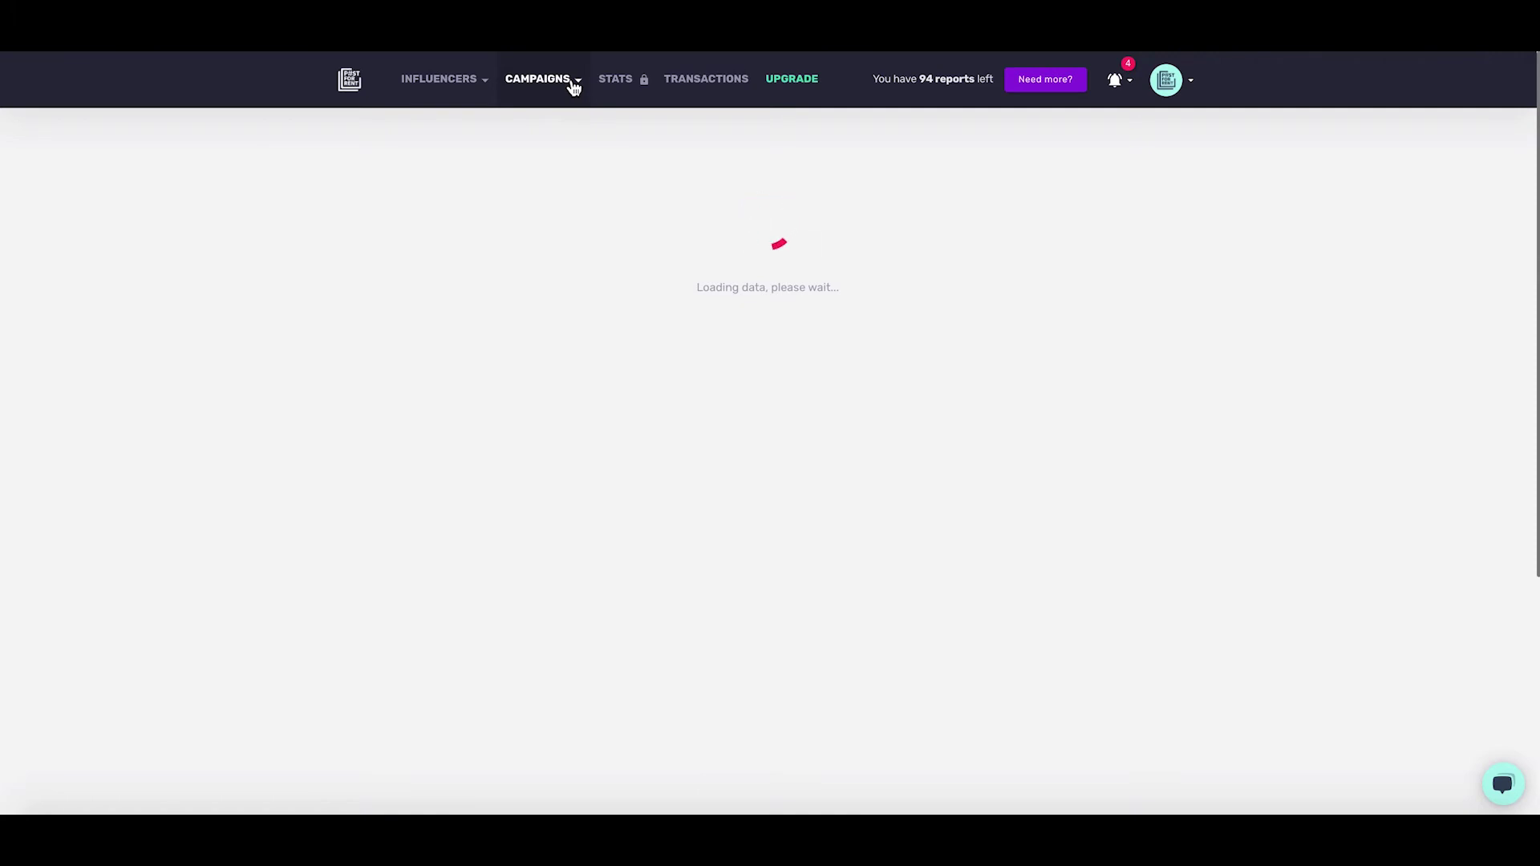
Step: On My Campaigns, view the Draft (25), Closed (2), then Active (0) tabs
{"action": "left_click", "coordinate": [574, 86]}
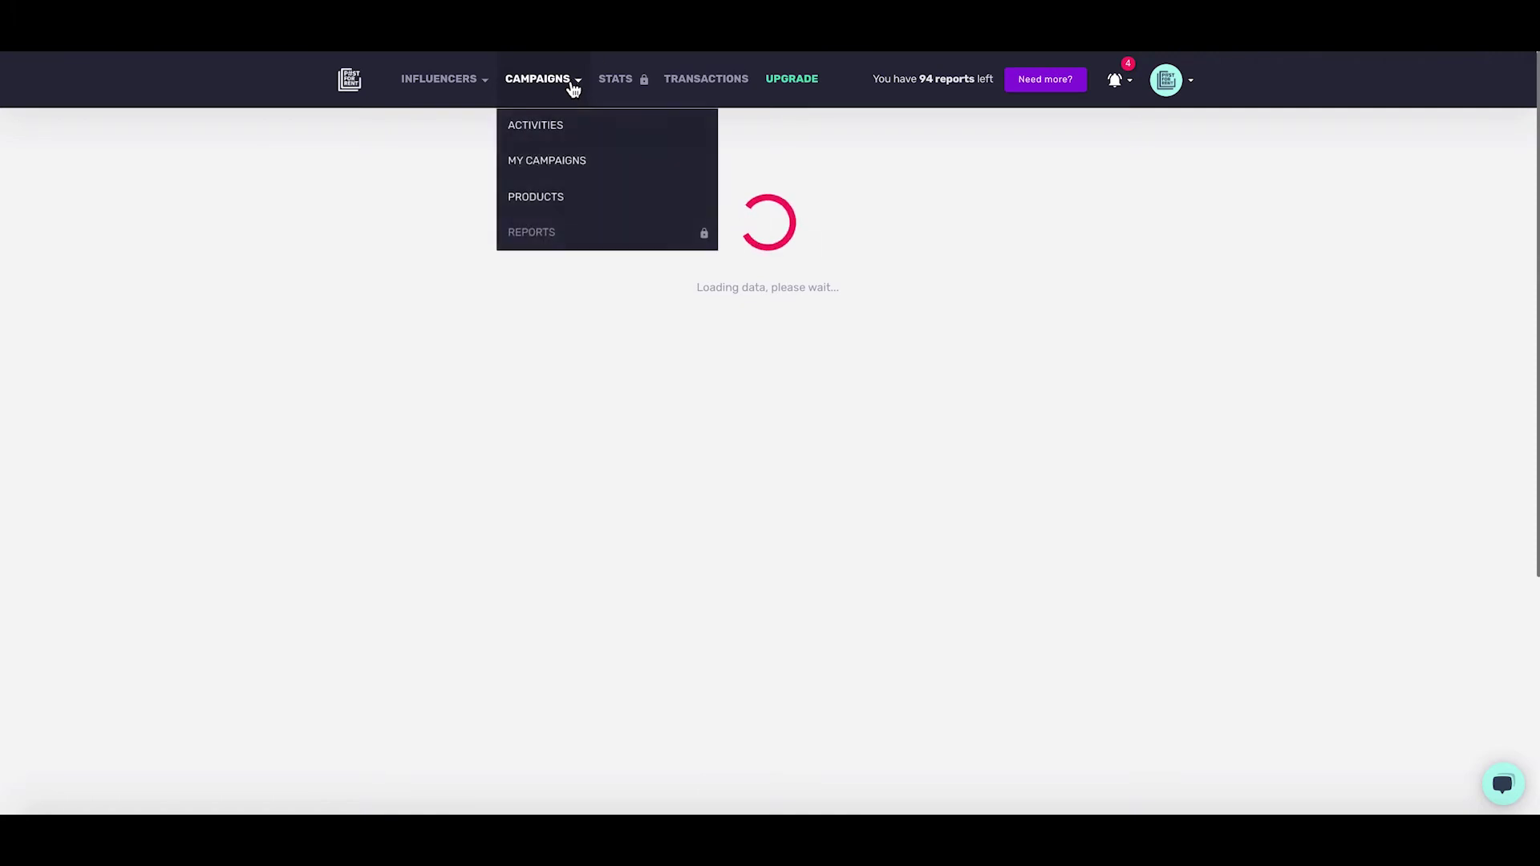
{"action": "left_click", "coordinate": [550, 166]}
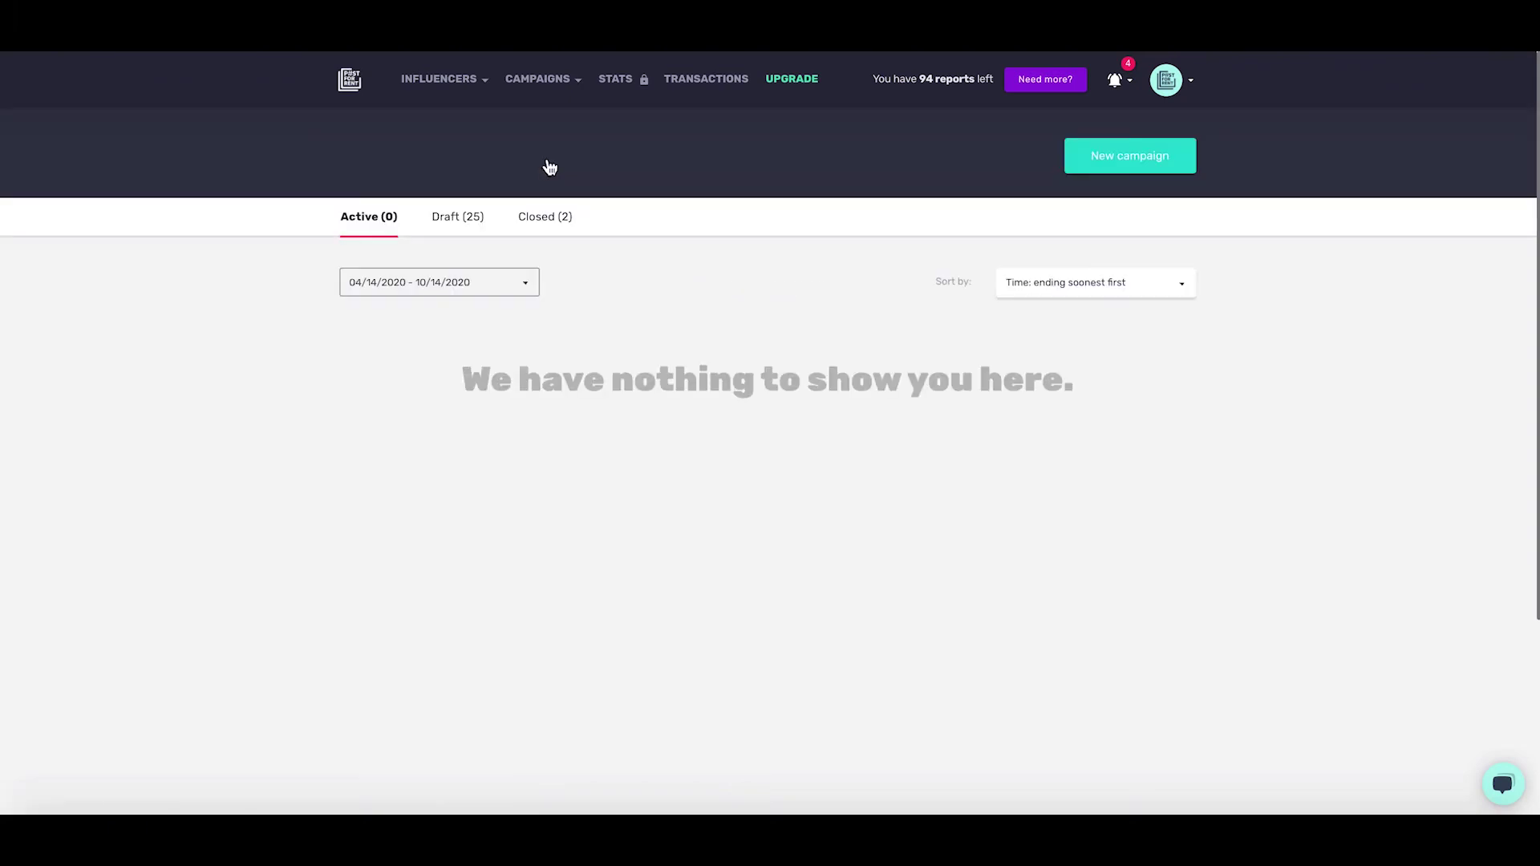
{"action": "left_click", "coordinate": [459, 220]}
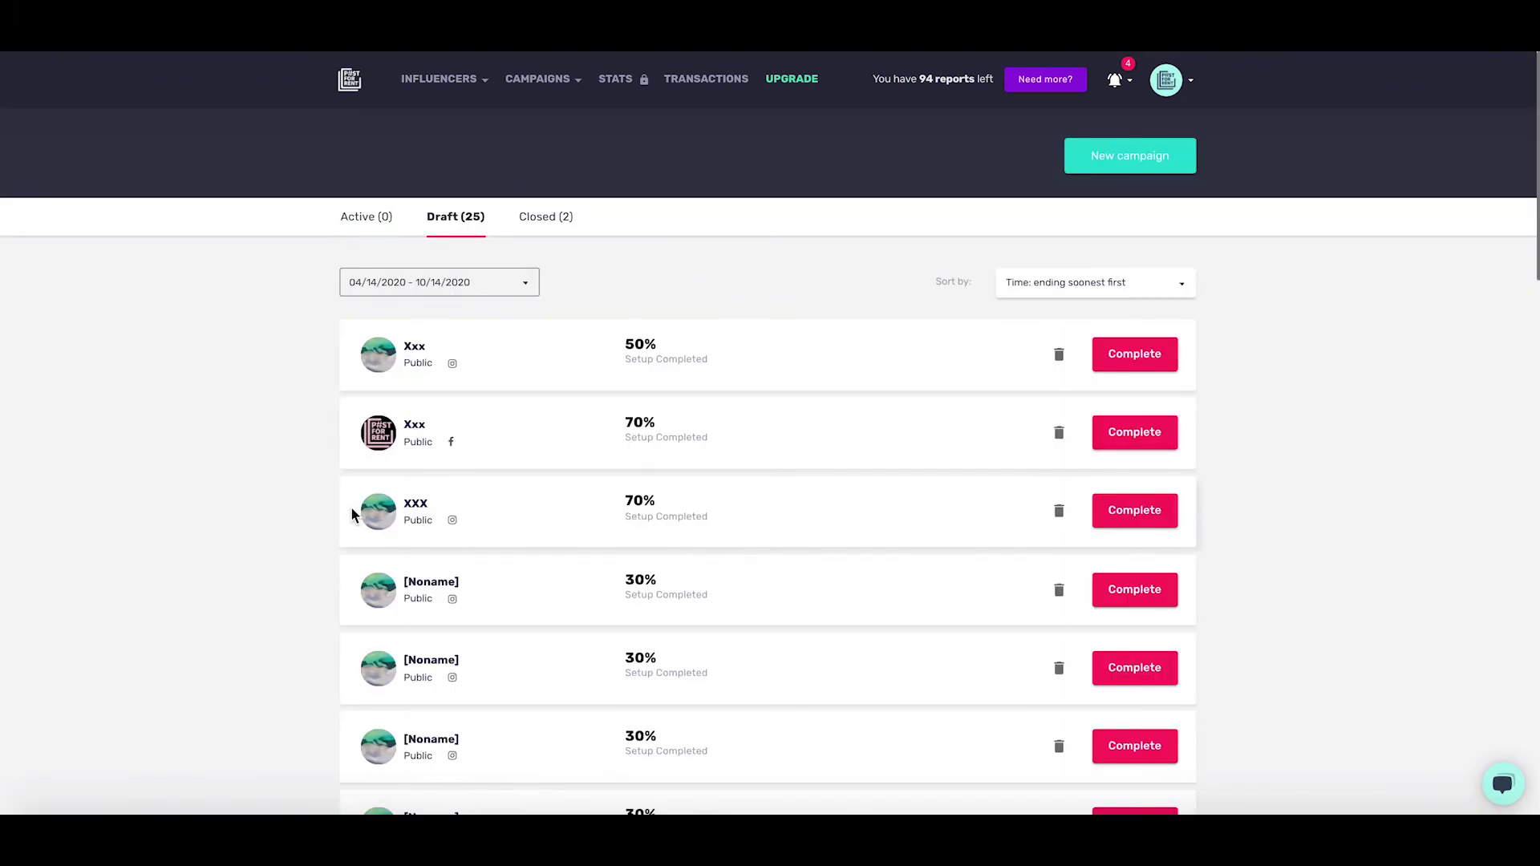
{"action": "left_click", "coordinate": [546, 224]}
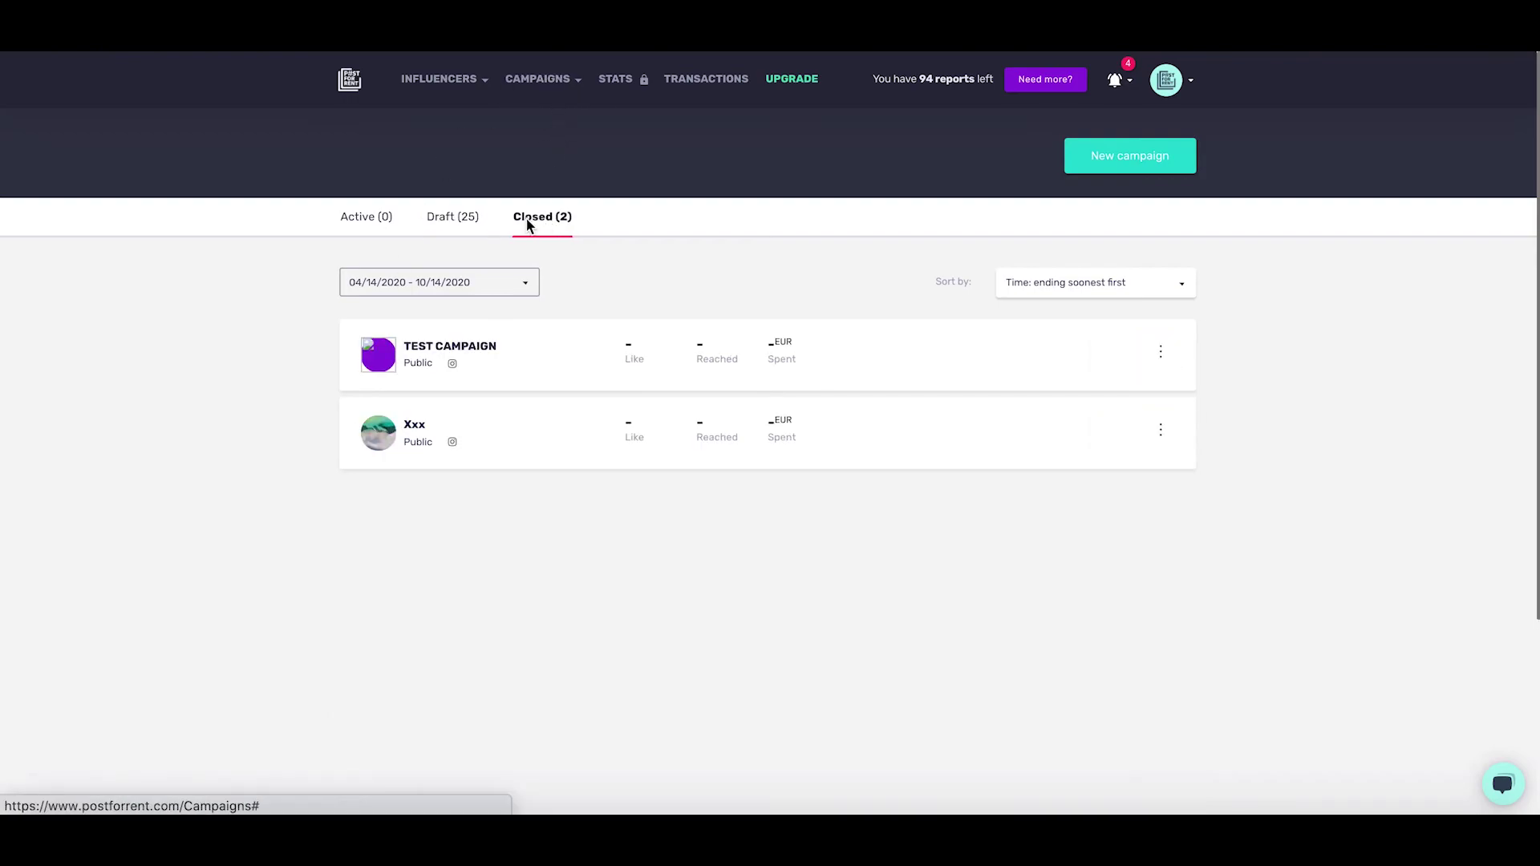
{"action": "left_click", "coordinate": [370, 230]}
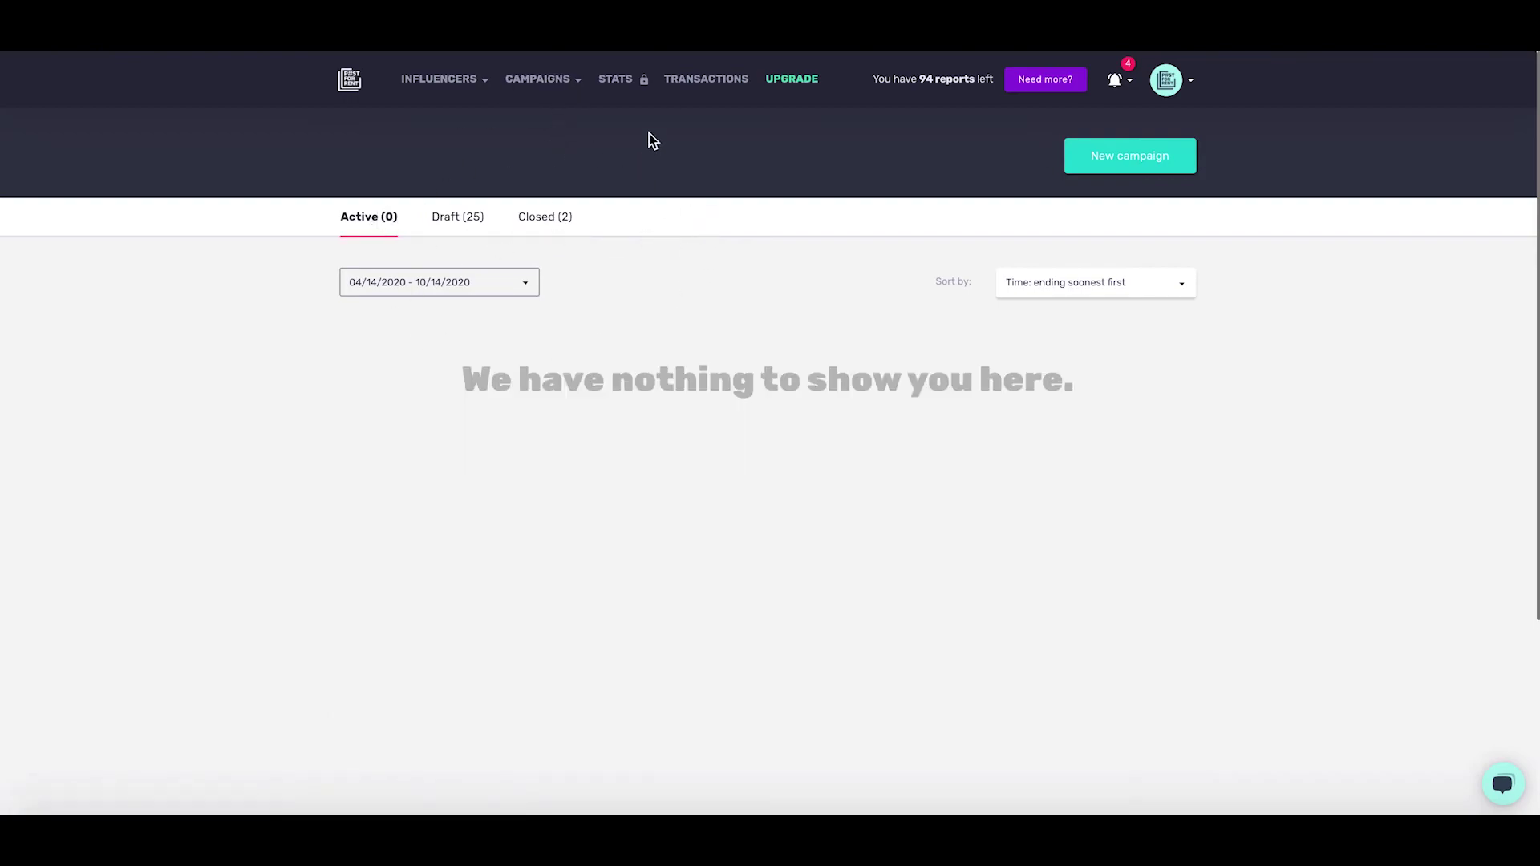
{"action": "left_click", "coordinate": [582, 91]}
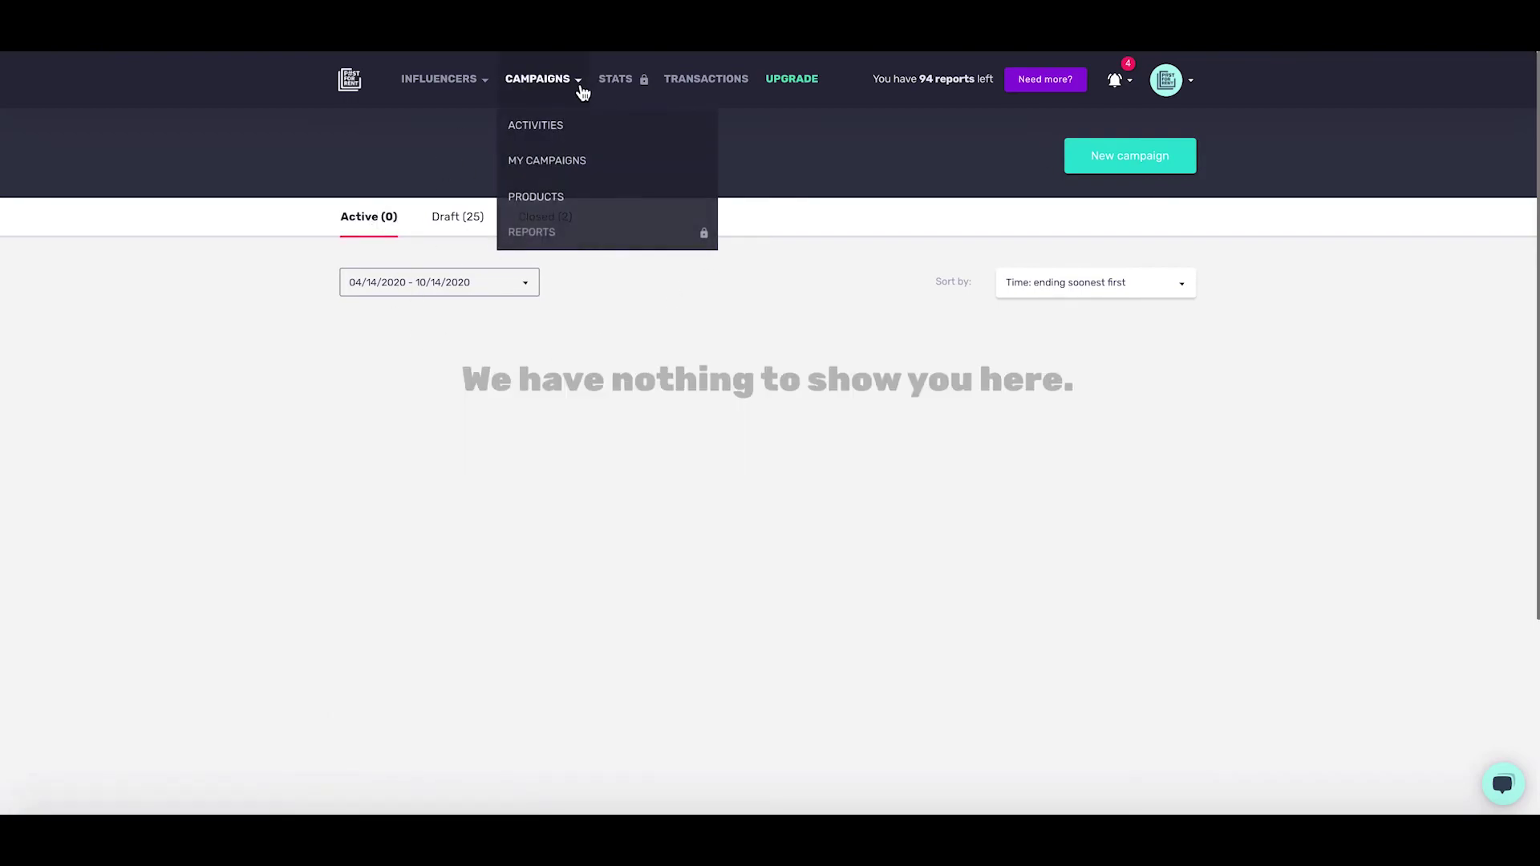
Step: Inspect the Add Product form's Everything Else category, name, URL and description, then close it unsaved
{"action": "left_click", "coordinate": [545, 207]}
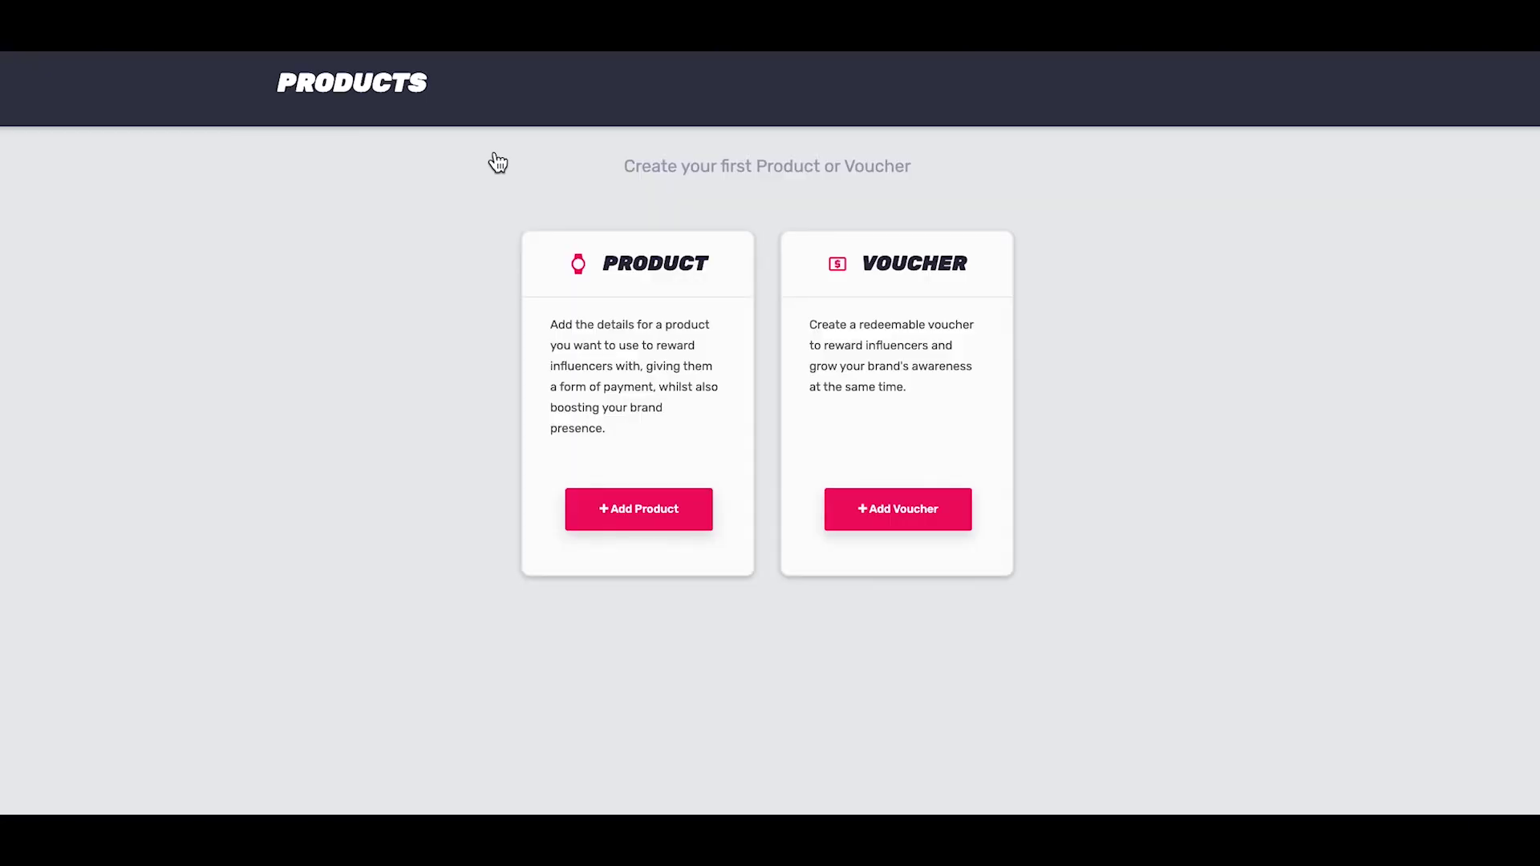
{"action": "left_click", "coordinate": [670, 522]}
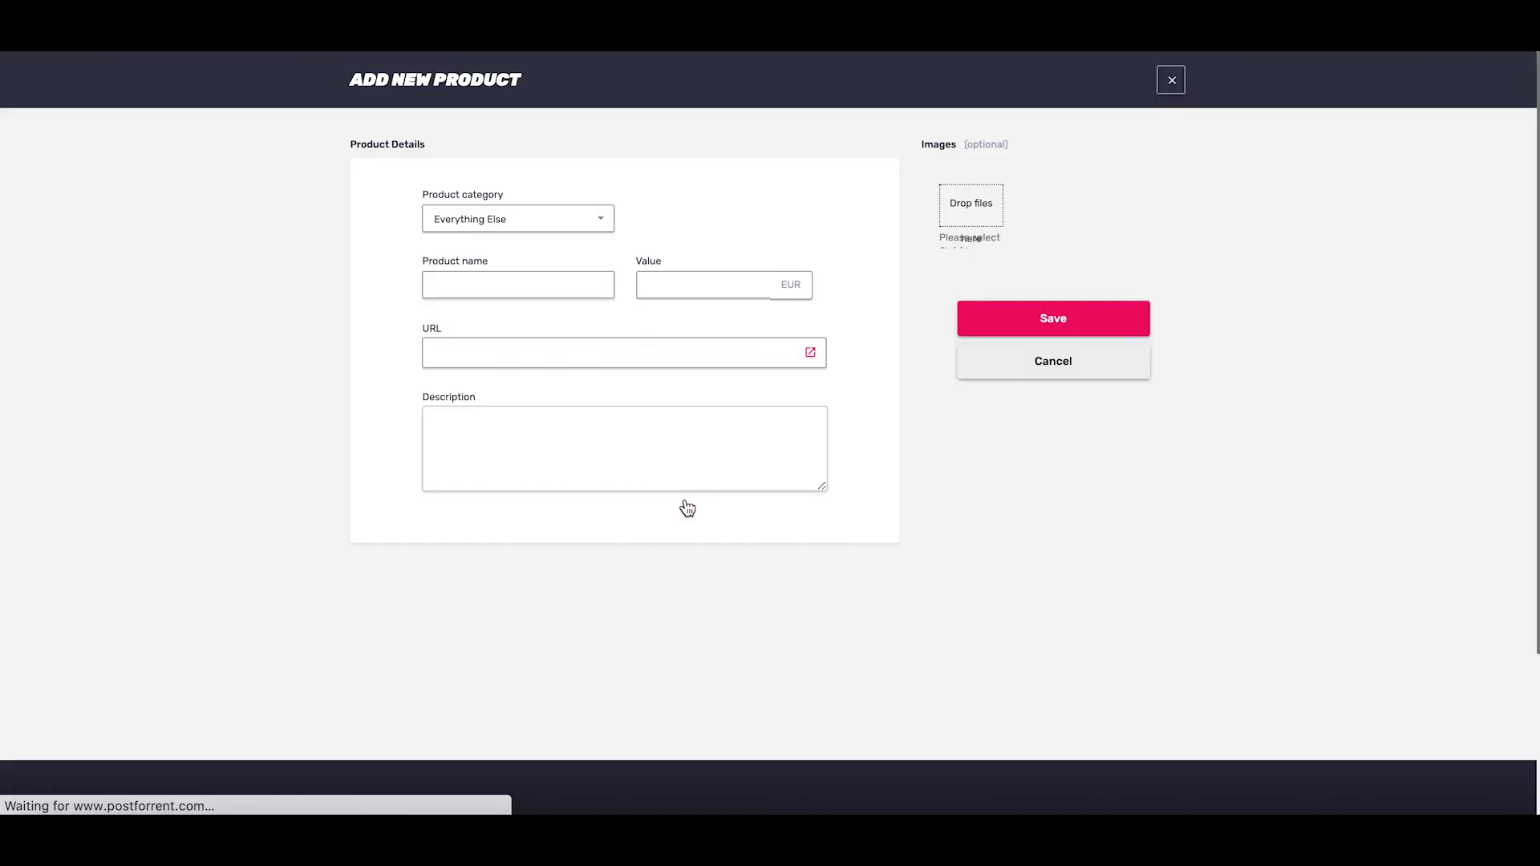
{"action": "left_click", "coordinate": [605, 227]}
{"action": "left_click", "coordinate": [651, 198]}
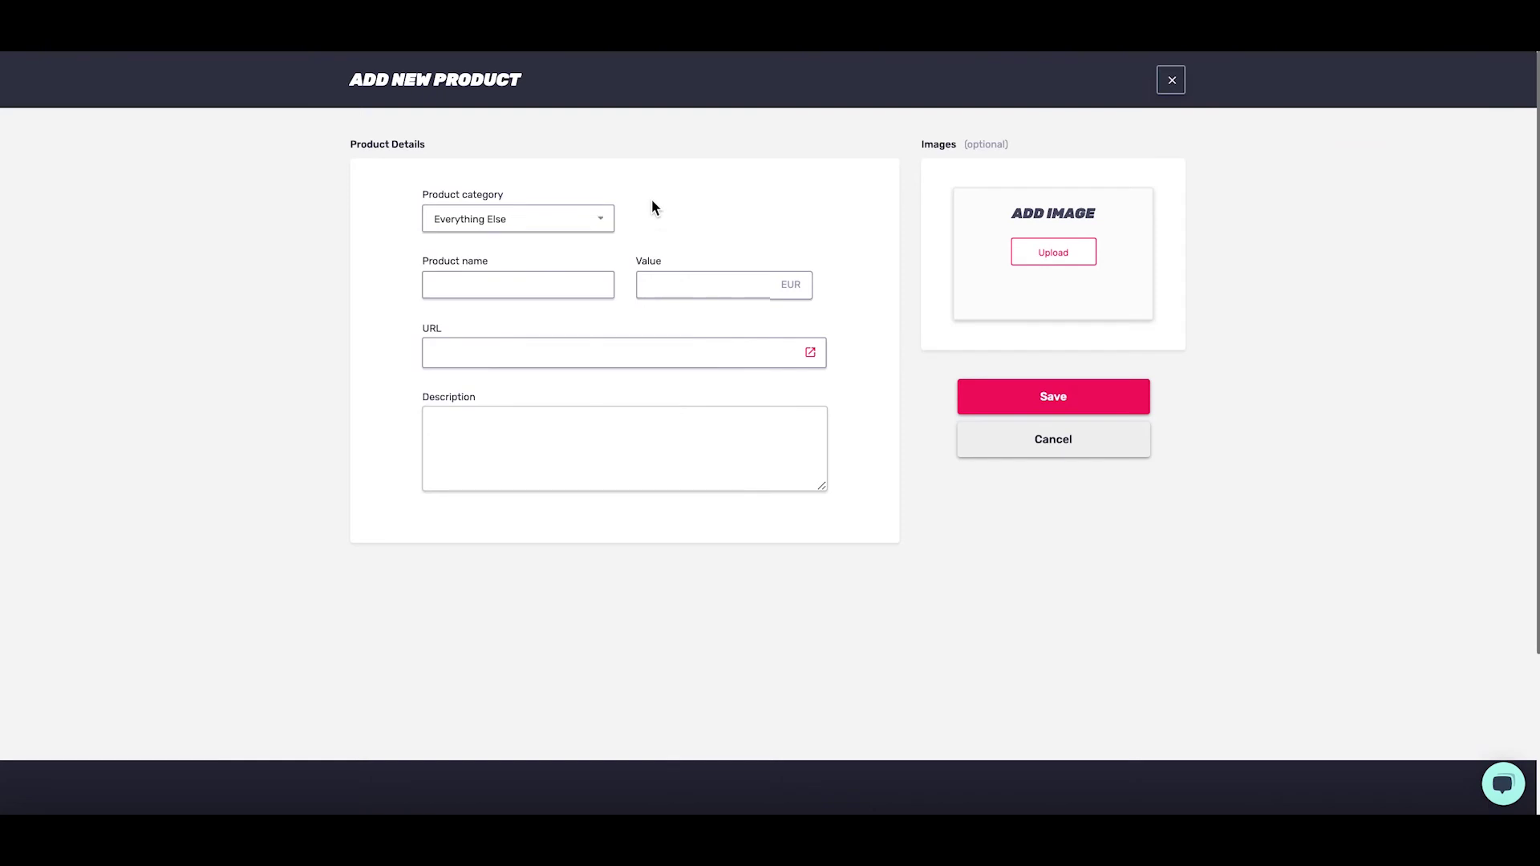
{"action": "left_click", "coordinate": [590, 284]}
{"action": "left_click", "coordinate": [715, 351]}
{"action": "left_click", "coordinate": [667, 451]}
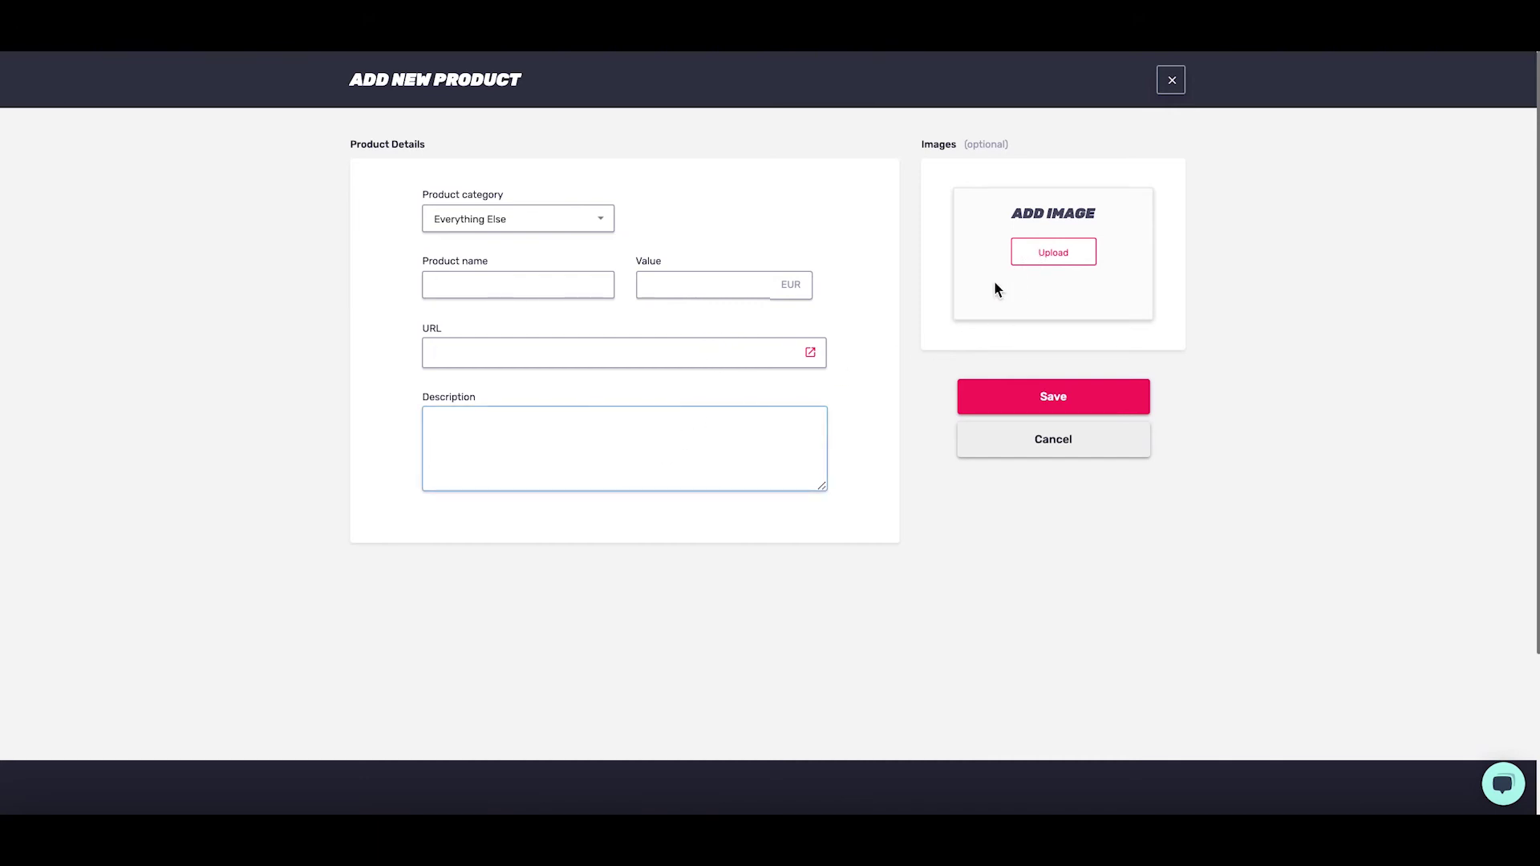
{"action": "left_click", "coordinate": [1172, 80]}
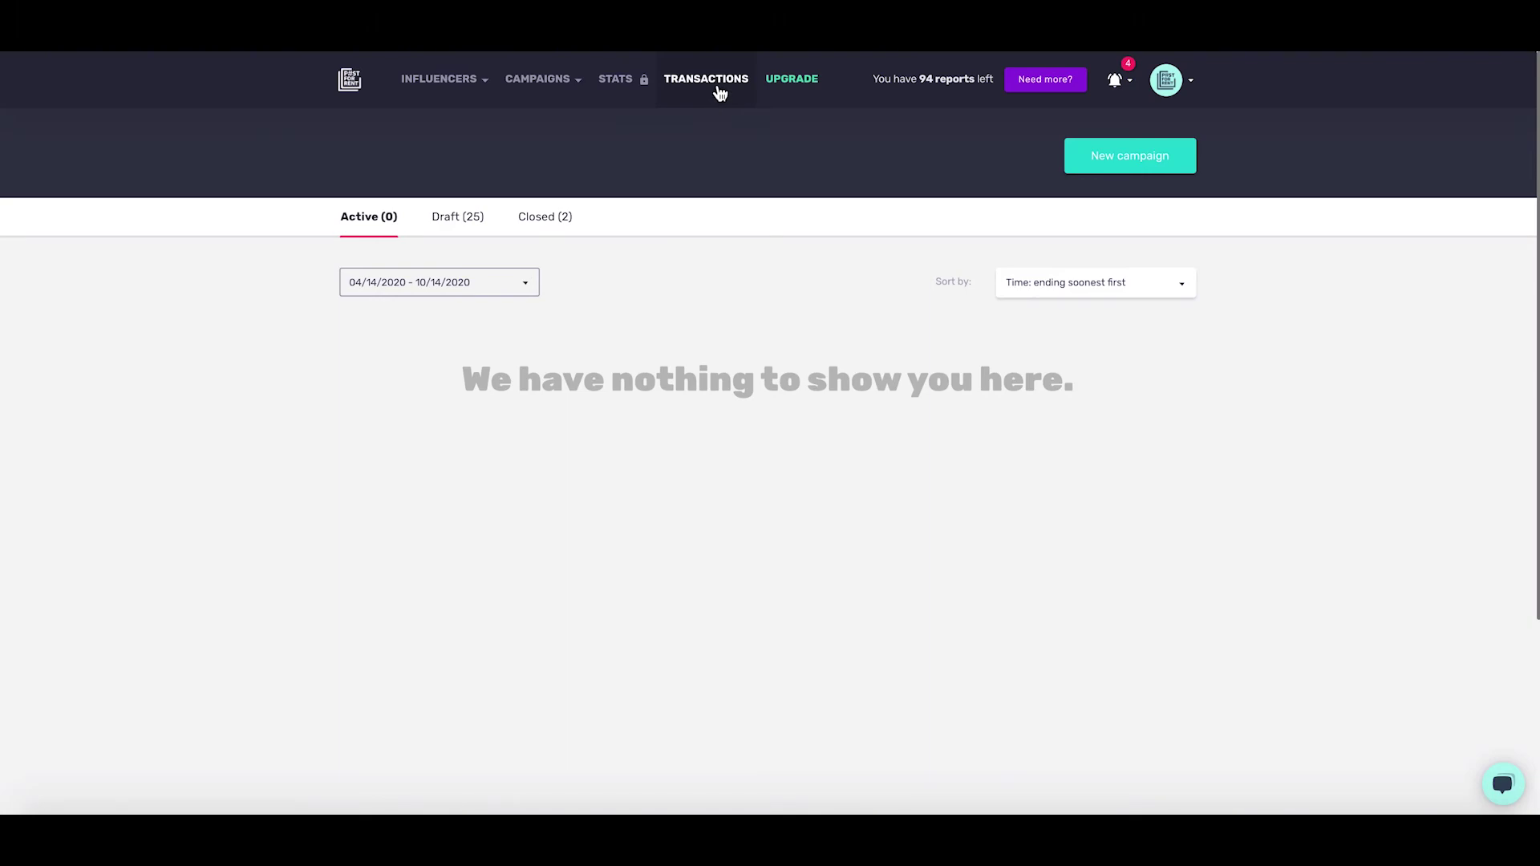
{"action": "left_click", "coordinate": [719, 93]}
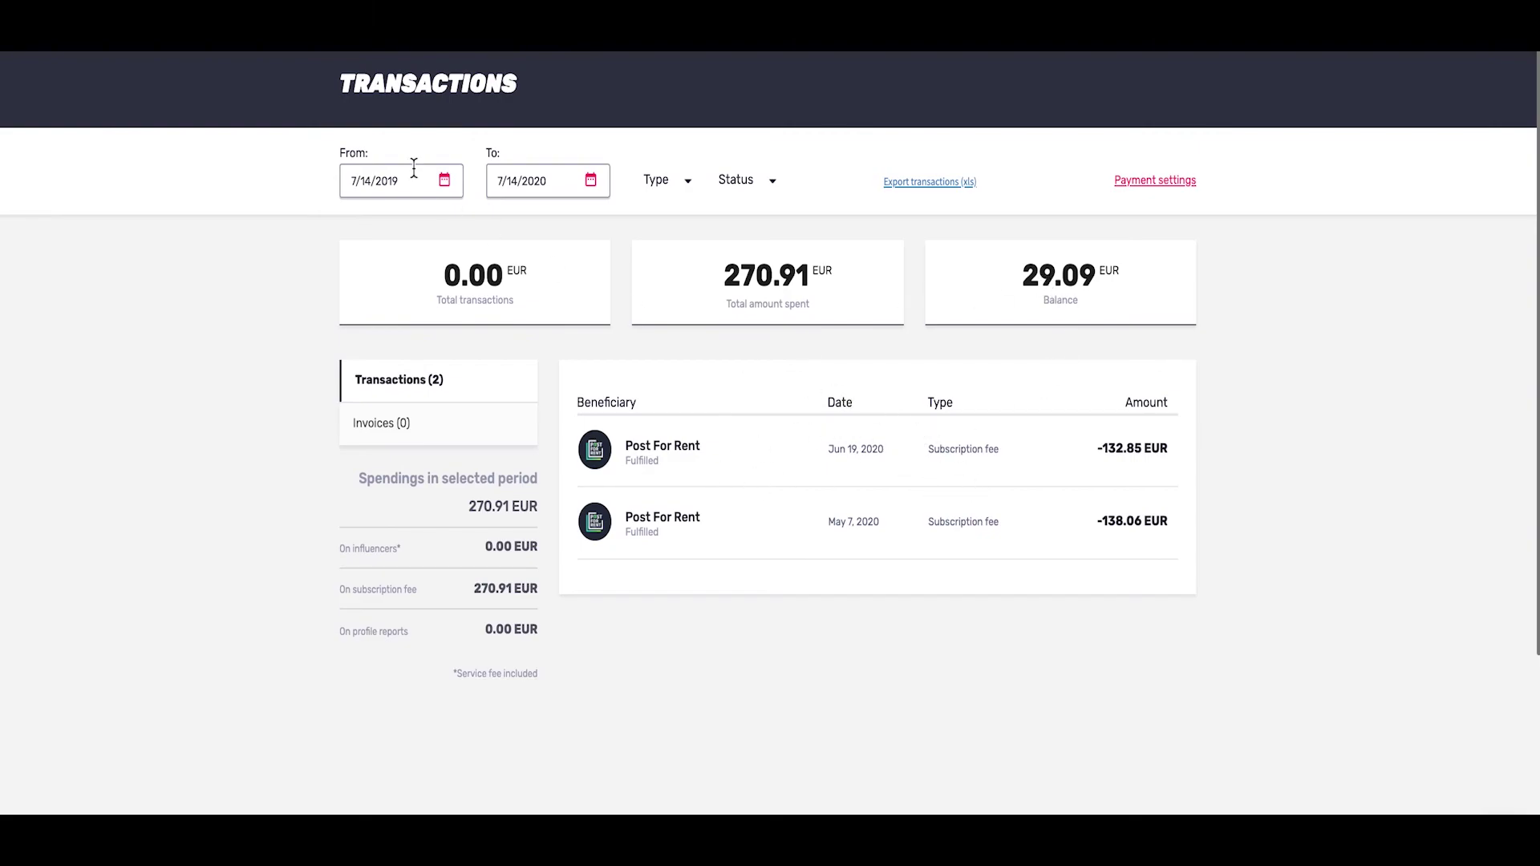
{"action": "key", "text": "alt+Left"}
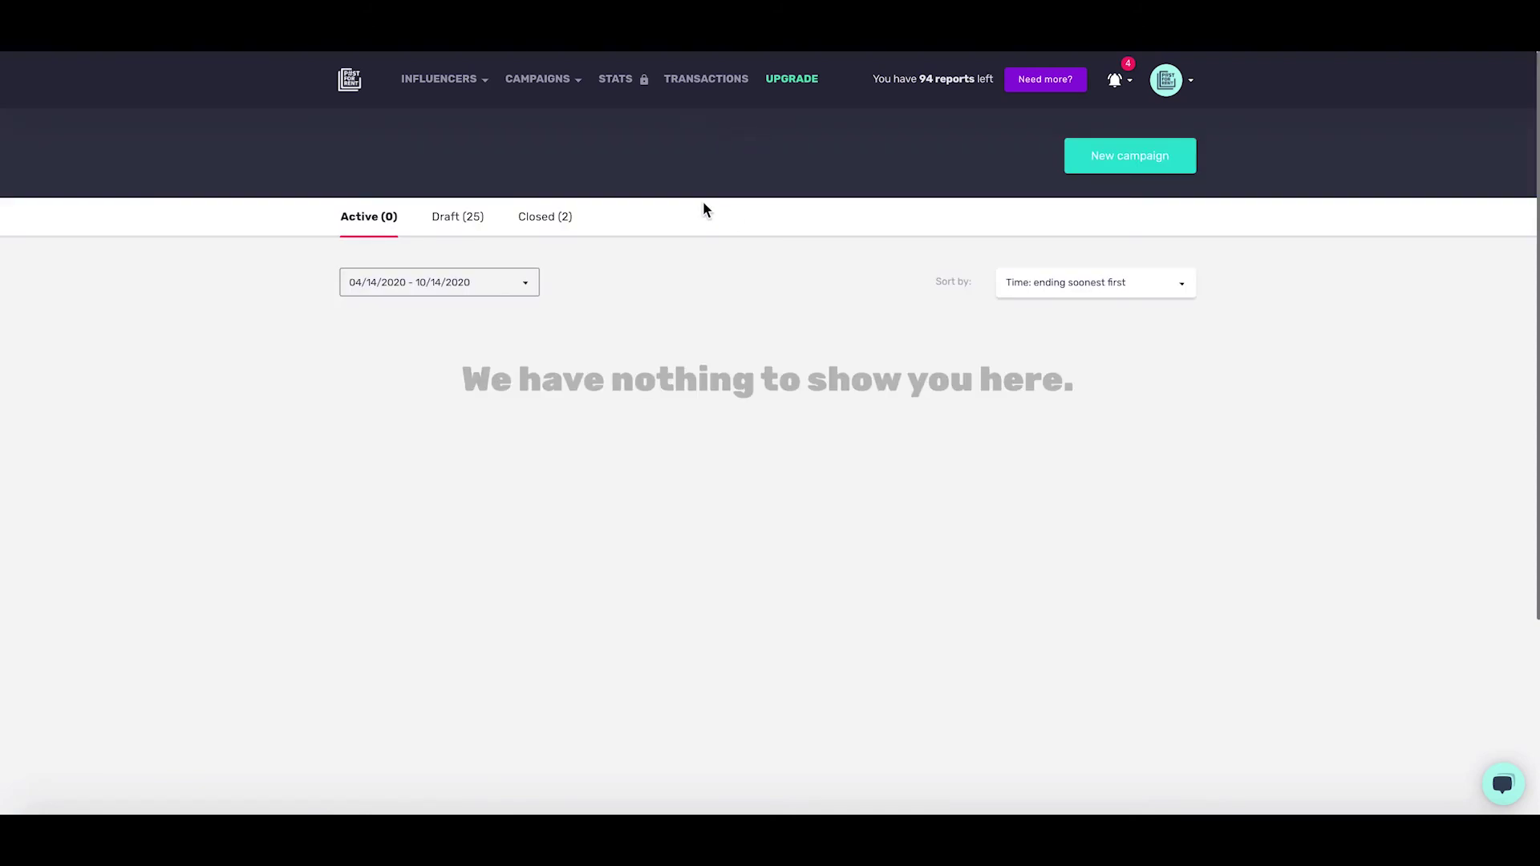
{"action": "left_click", "coordinate": [1035, 91]}
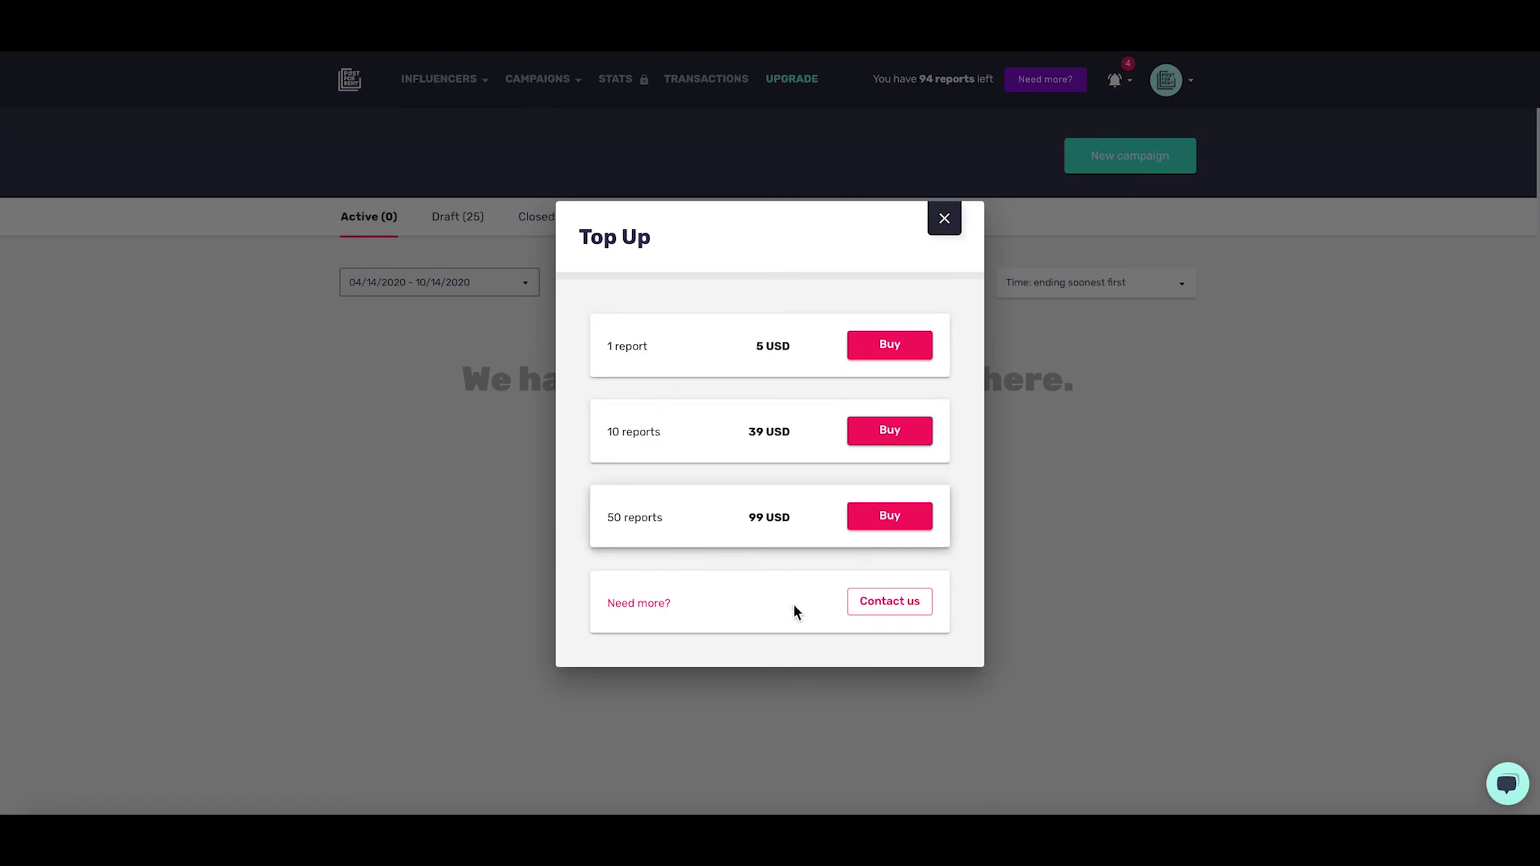
{"action": "left_click", "coordinate": [947, 231]}
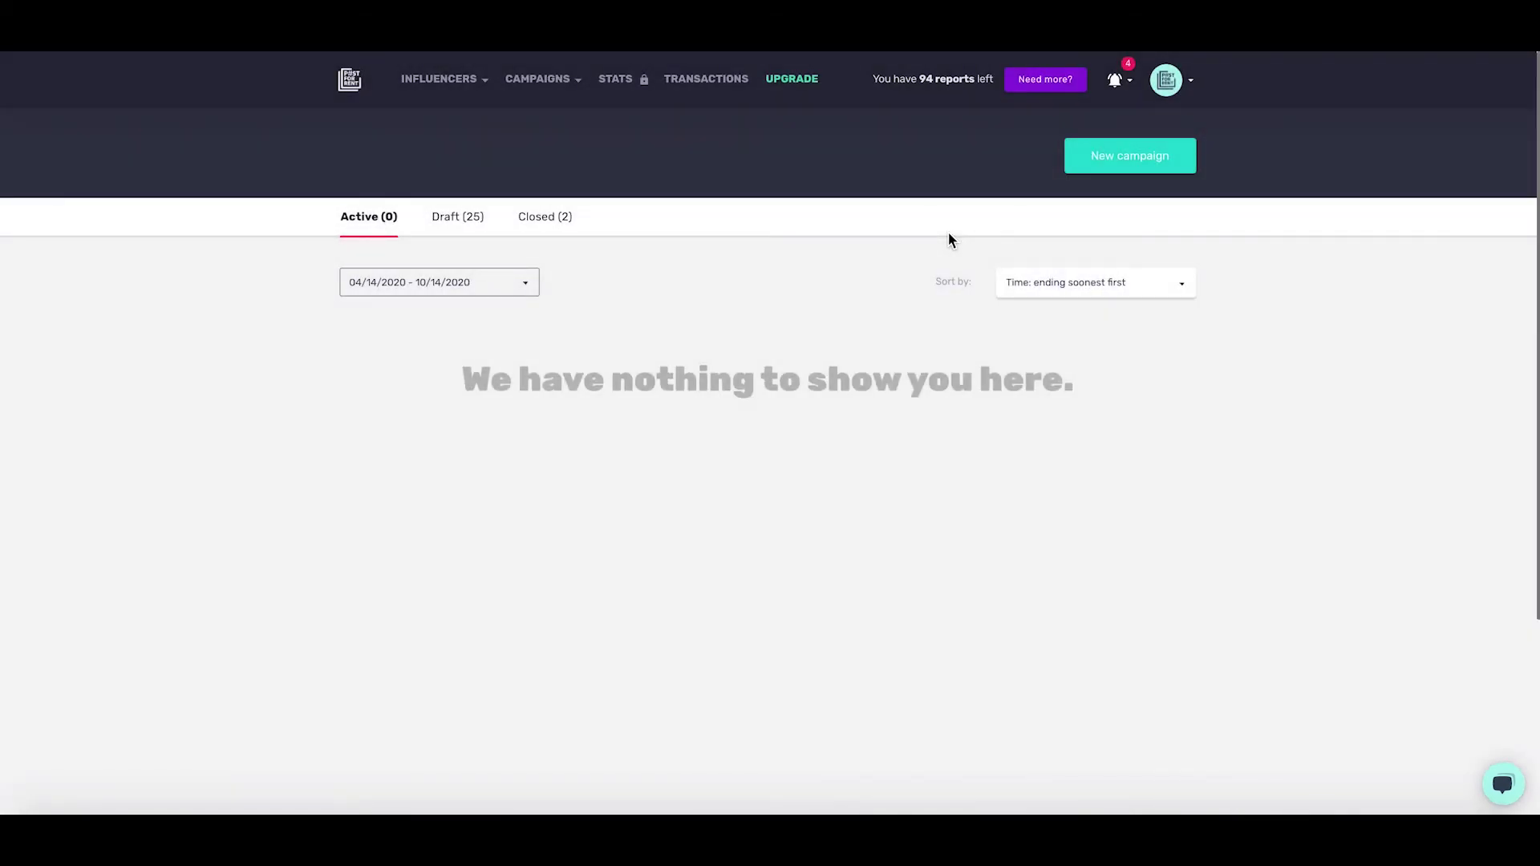
Step: Open UPGRADE and scroll through the Subscriptions Plans Comparison, with Manager Pro at $149/month
{"action": "left_click", "coordinate": [798, 83]}
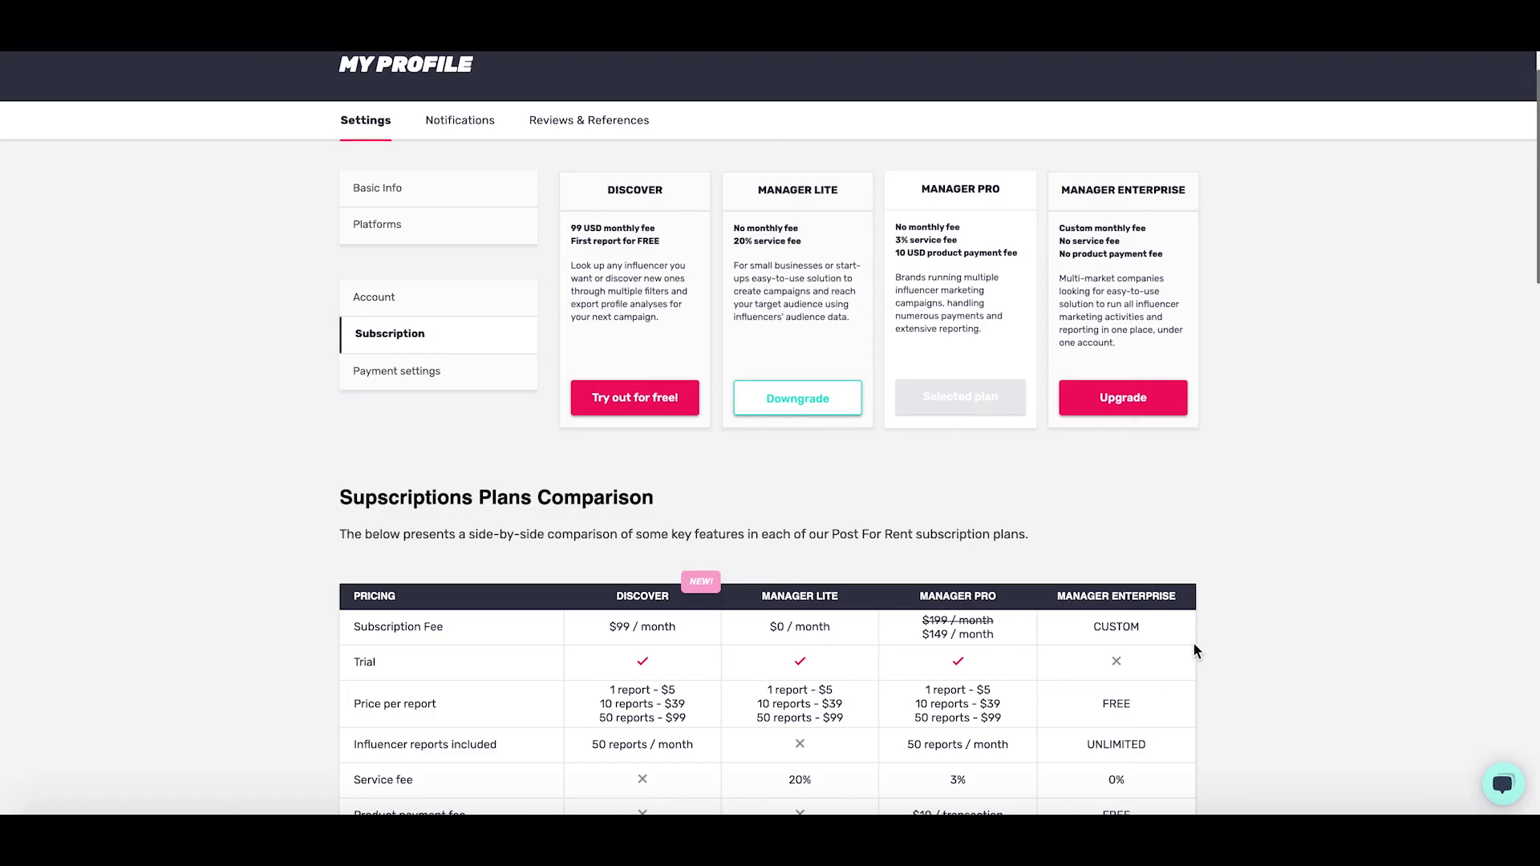
{"action": "scroll", "coordinate": [1193, 645], "scroll_direction": "down", "scroll_amount": 1}
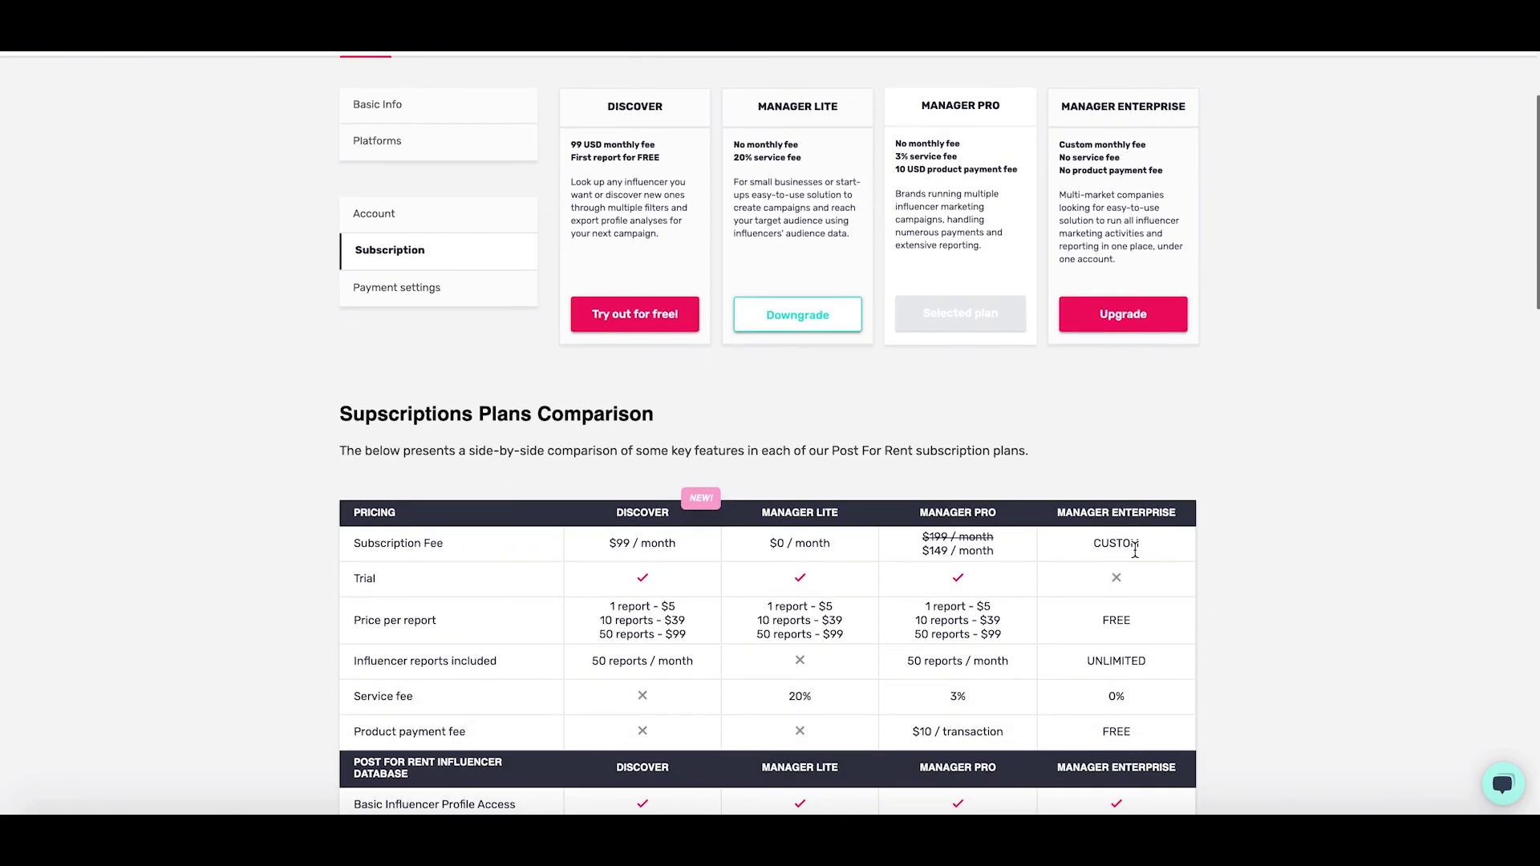
{"action": "scroll", "coordinate": [1129, 646], "scroll_direction": "down", "scroll_amount": 2}
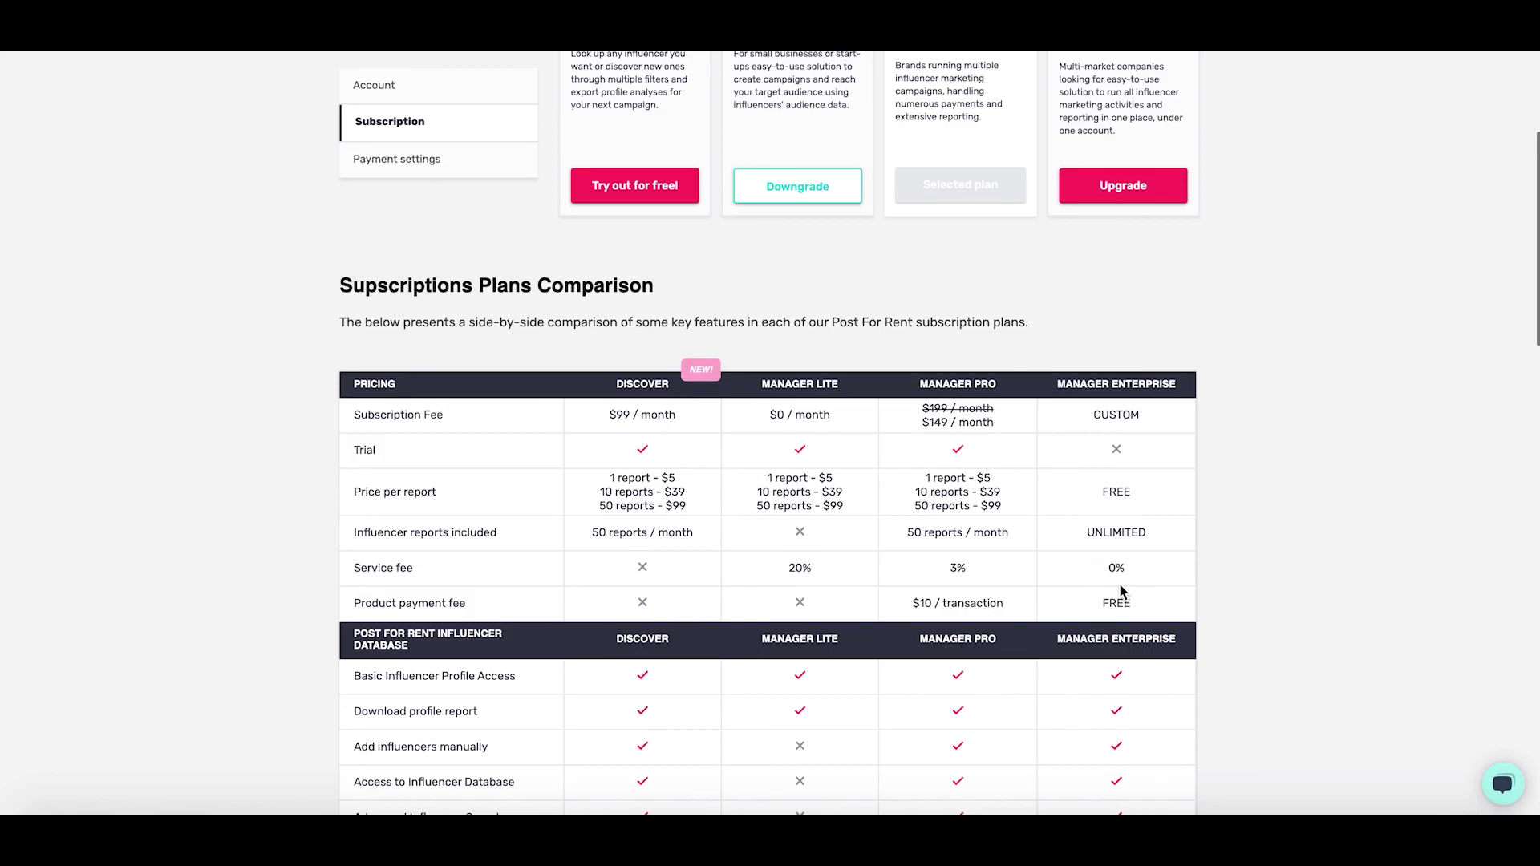
{"action": "scroll", "coordinate": [1215, 396], "scroll_direction": "up", "scroll_amount": 3}
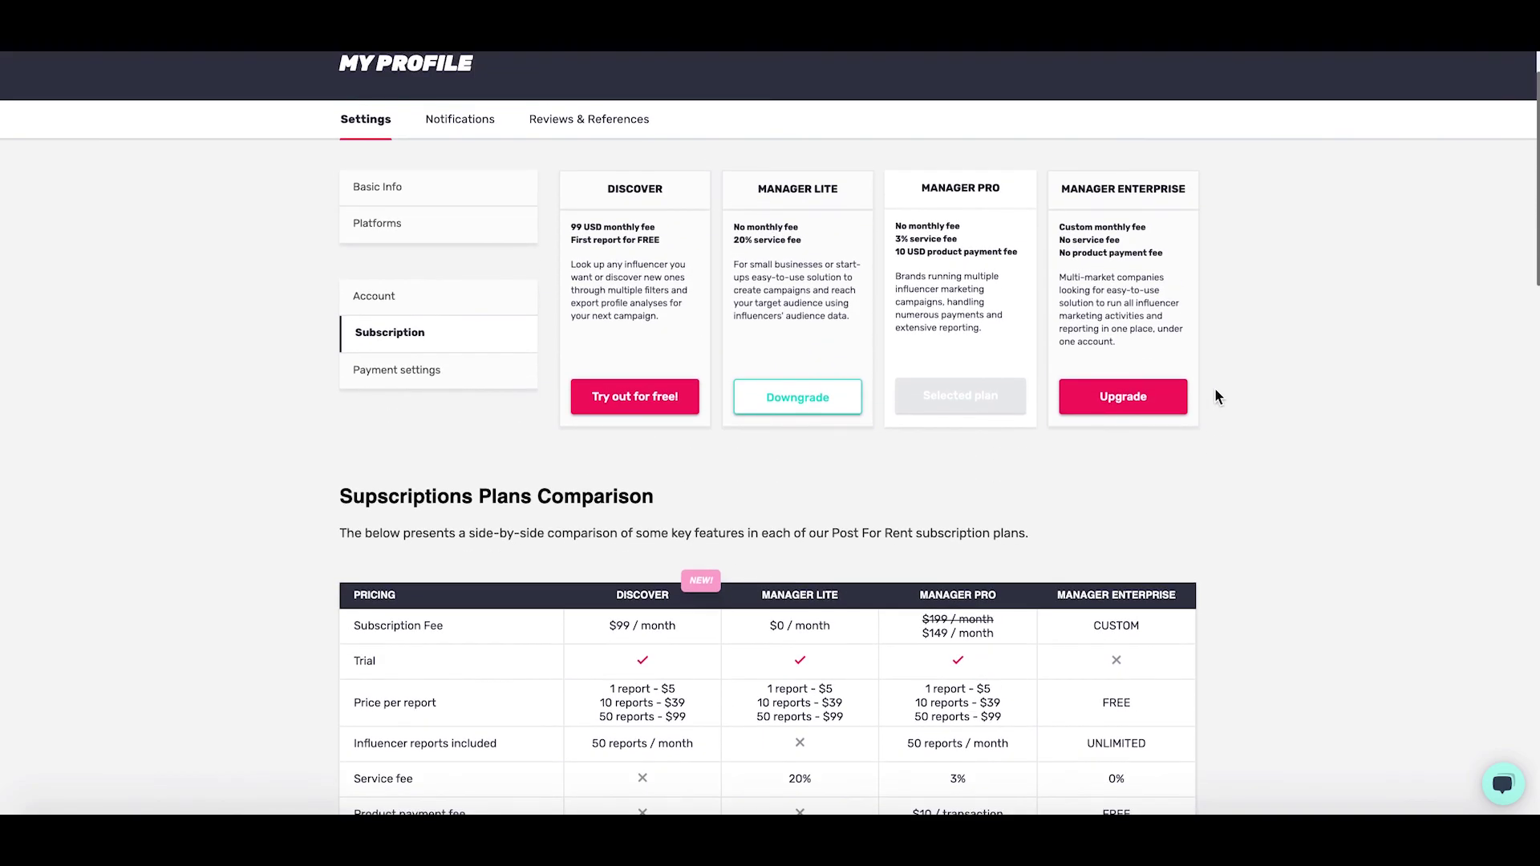